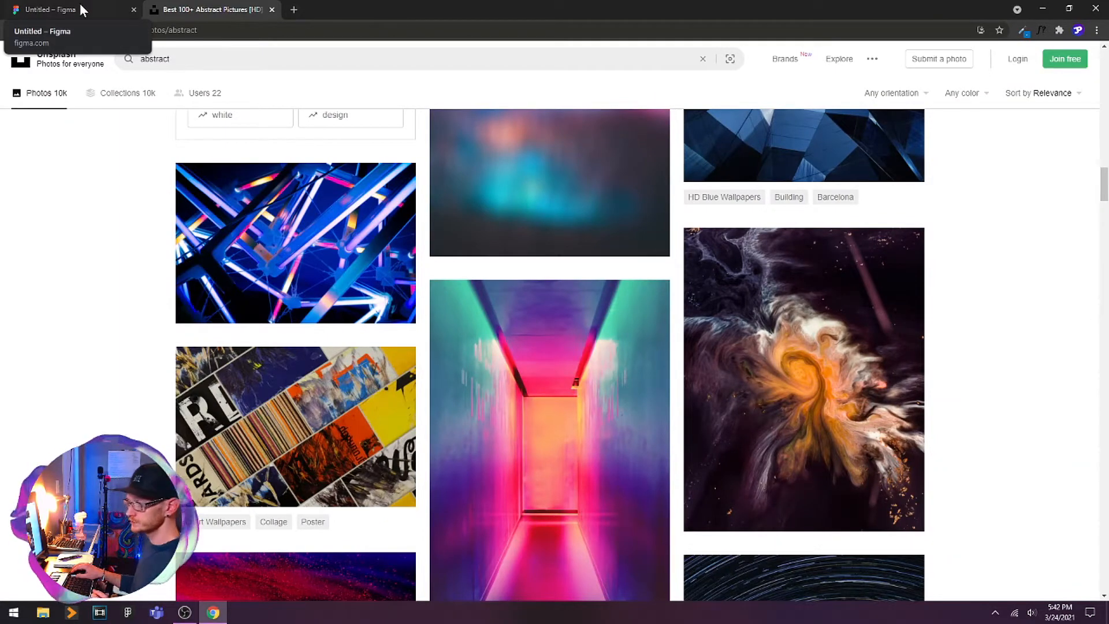
- Switch to the Untitled Figma file containing the four photo frames
{"action": "left_click", "coordinate": [81, 9]}
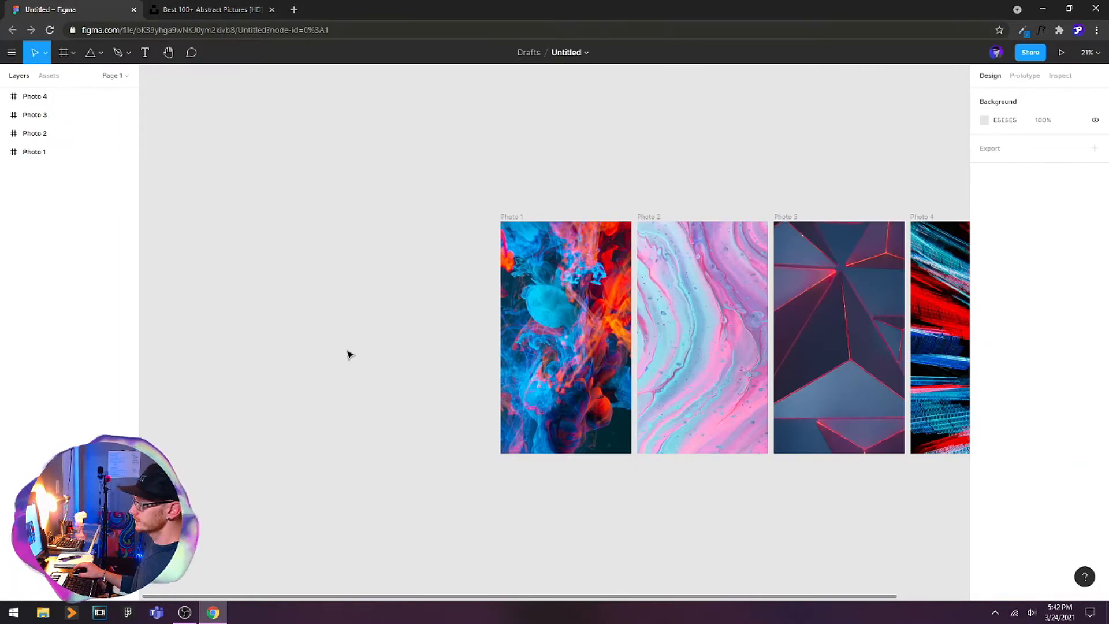
{"action": "left_click_drag", "start_coordinate": [706, 391], "coordinate": [471, 317]}
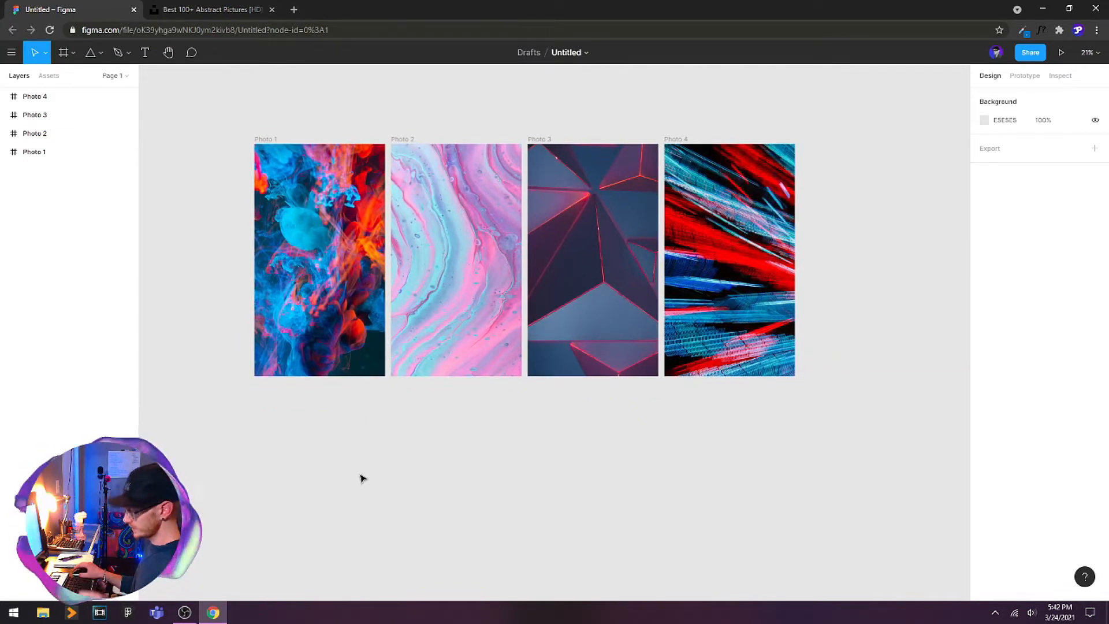
- Add an Instagram story frame (1080×1920) beside Photo 4, aligned with the top of the photo row
{"action": "key", "text": "f"}
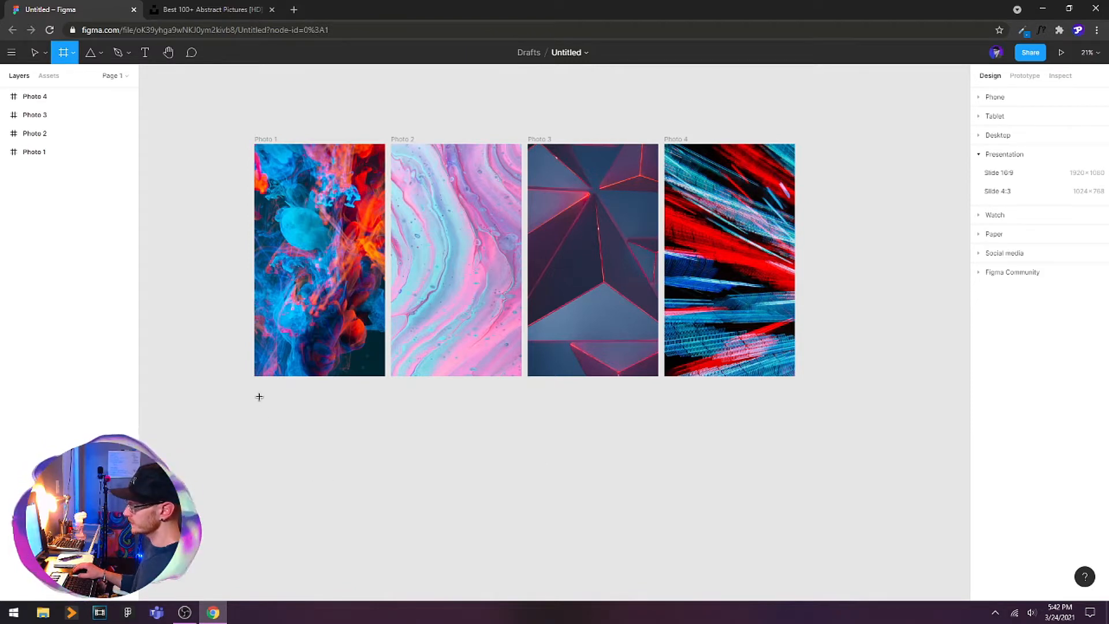
{"action": "left_click", "coordinate": [996, 154]}
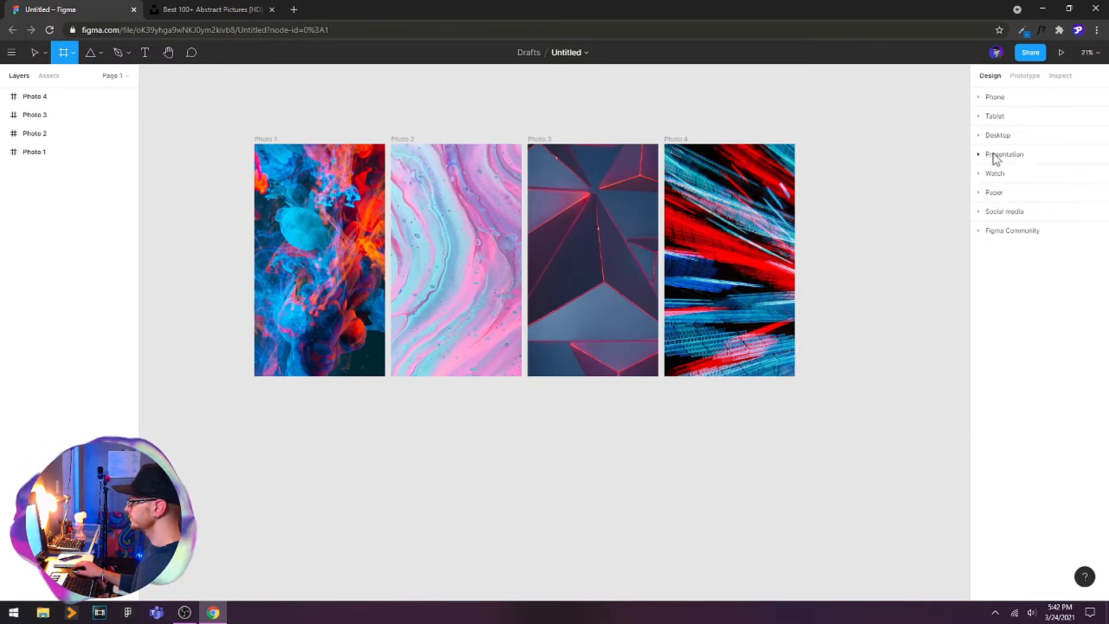
{"action": "left_click", "coordinate": [1005, 211]}
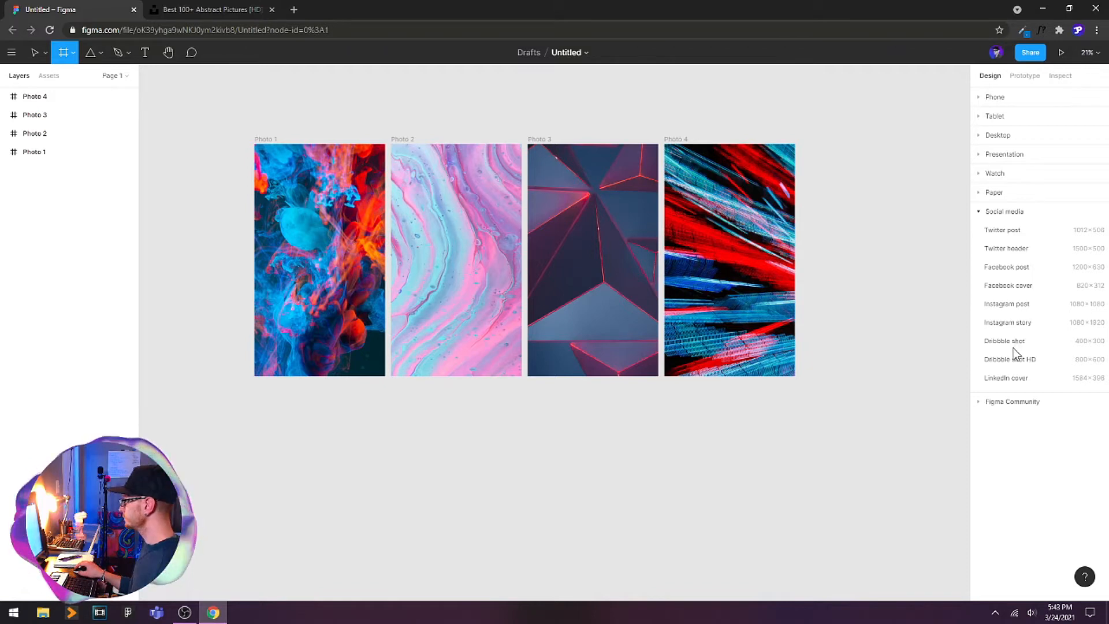
{"action": "left_click", "coordinate": [1022, 322]}
{"action": "left_click_drag", "start_coordinate": [864, 310], "coordinate": [857, 269]}
{"action": "left_click", "coordinate": [856, 481]}
{"action": "left_click", "coordinate": [844, 211]}
- Try an additional image fill on the Instagram story frame and delete that frame
{"action": "left_click", "coordinate": [1095, 331]}
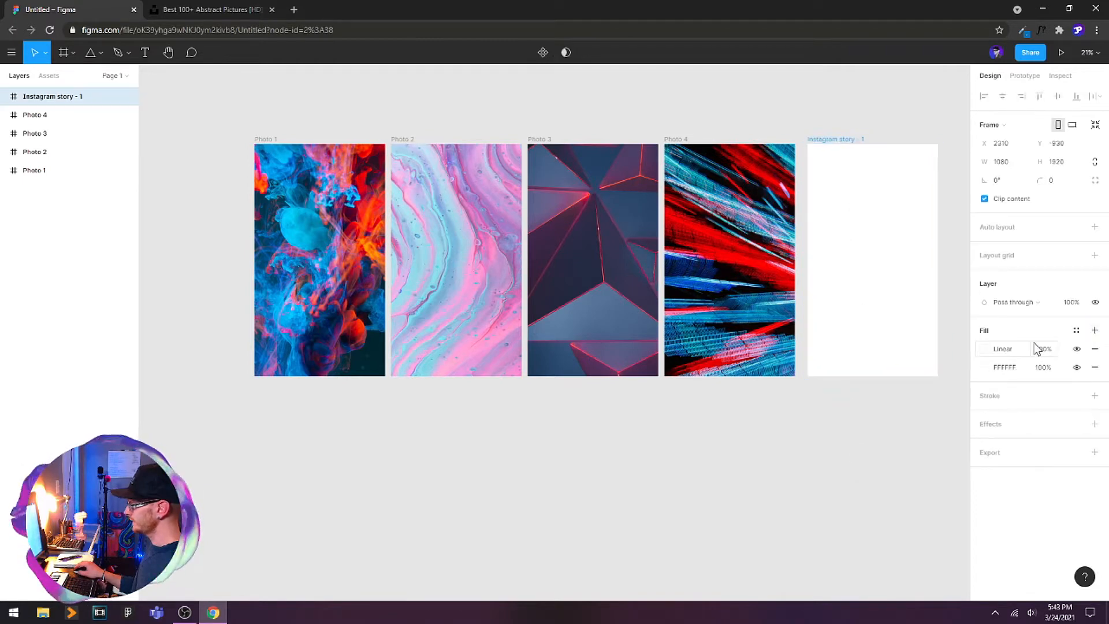
{"action": "left_click", "coordinate": [989, 351]}
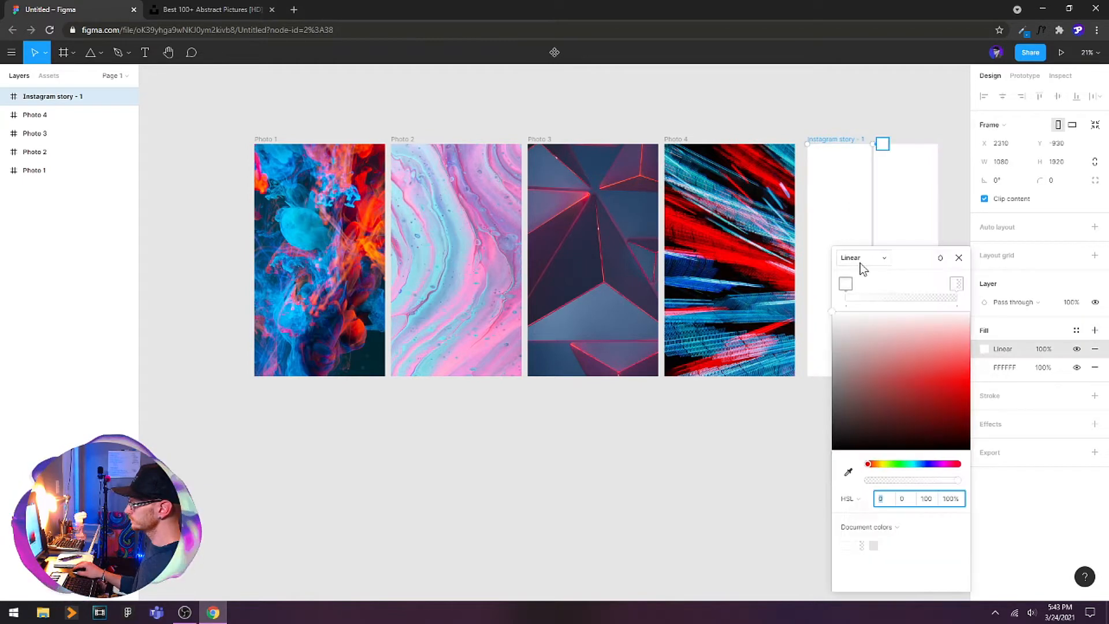
{"action": "left_click", "coordinate": [861, 263]}
{"action": "left_click", "coordinate": [866, 313]}
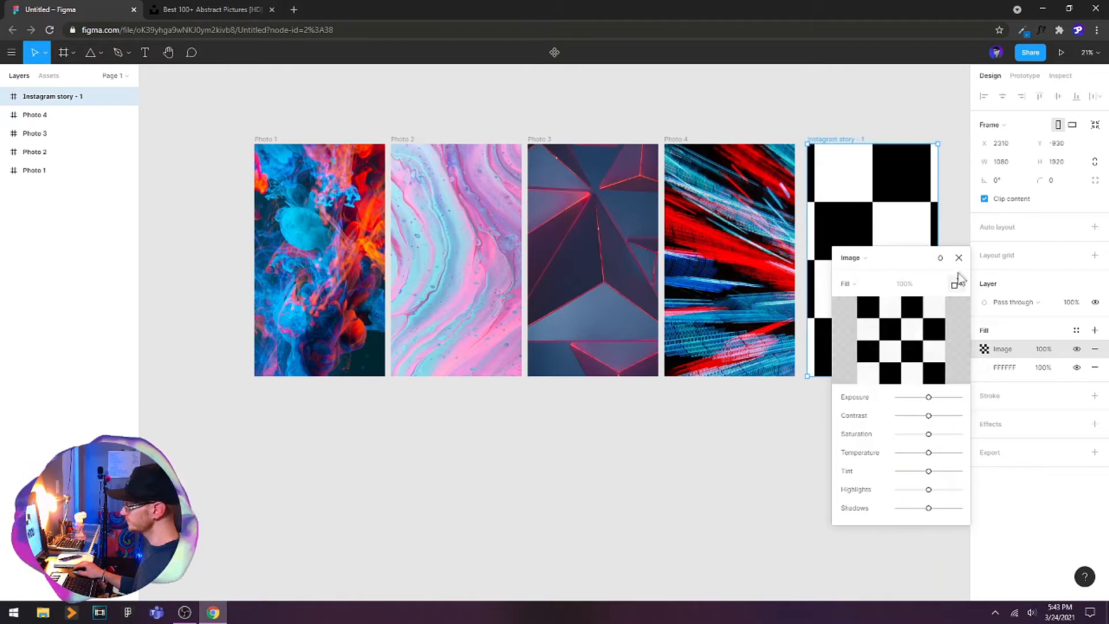
{"action": "key", "text": "Delete"}
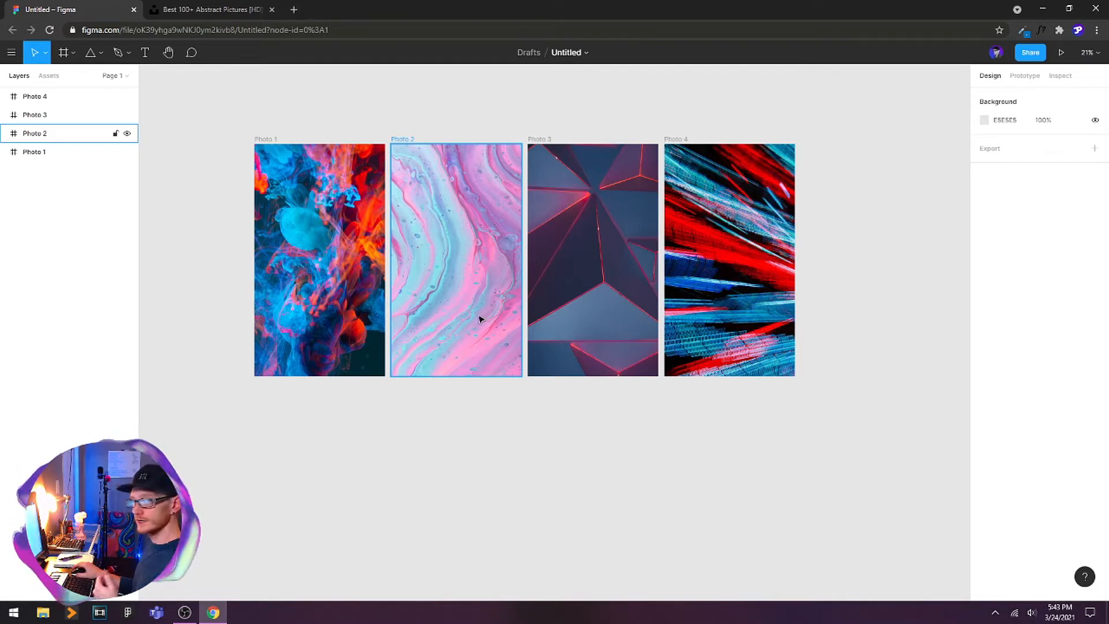
- Add an iPhone 11 Pro / X frame (375×812) and place it to the left of Photo 1, top-aligned with the photos
{"action": "left_click_drag", "start_coordinate": [477, 343], "coordinate": [618, 382]}
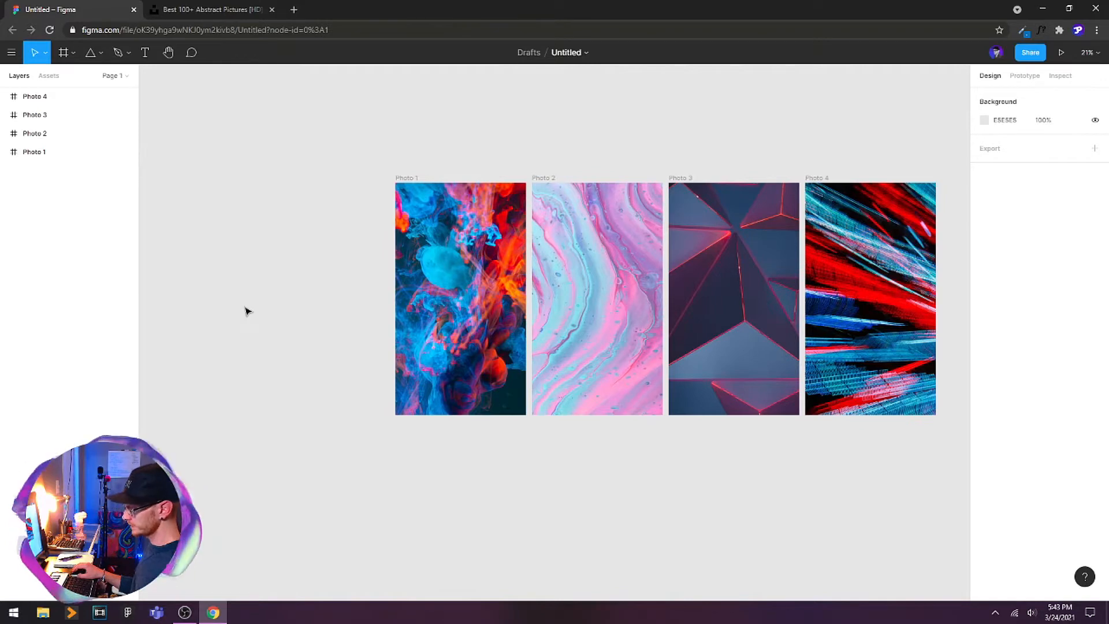
{"action": "key", "text": "f"}
{"action": "left_click", "coordinate": [1020, 213]}
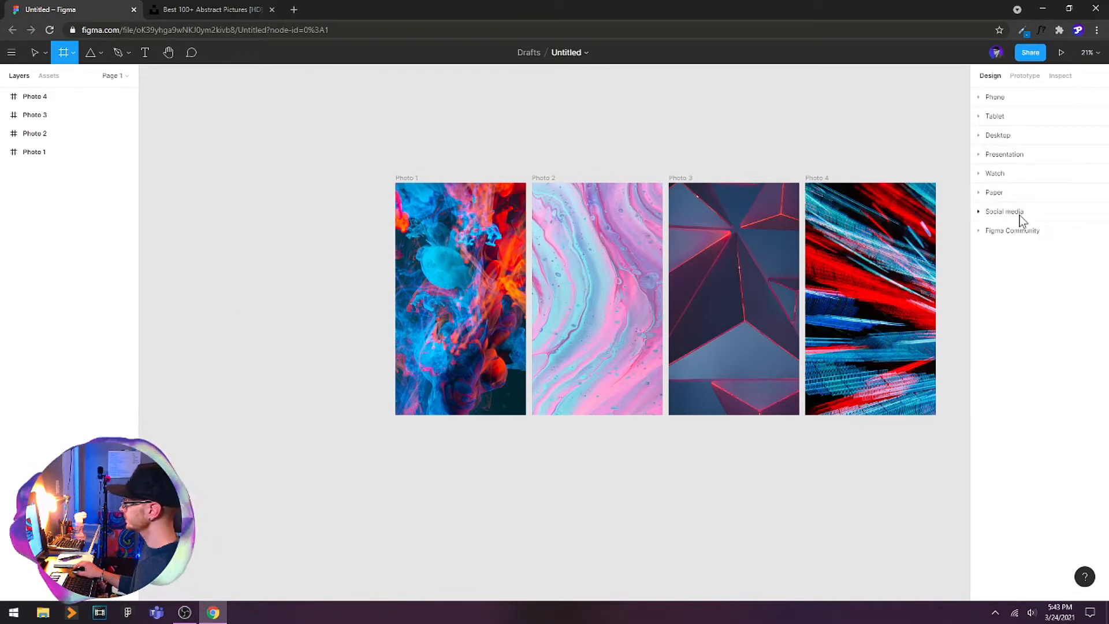
{"action": "left_click", "coordinate": [1003, 98]}
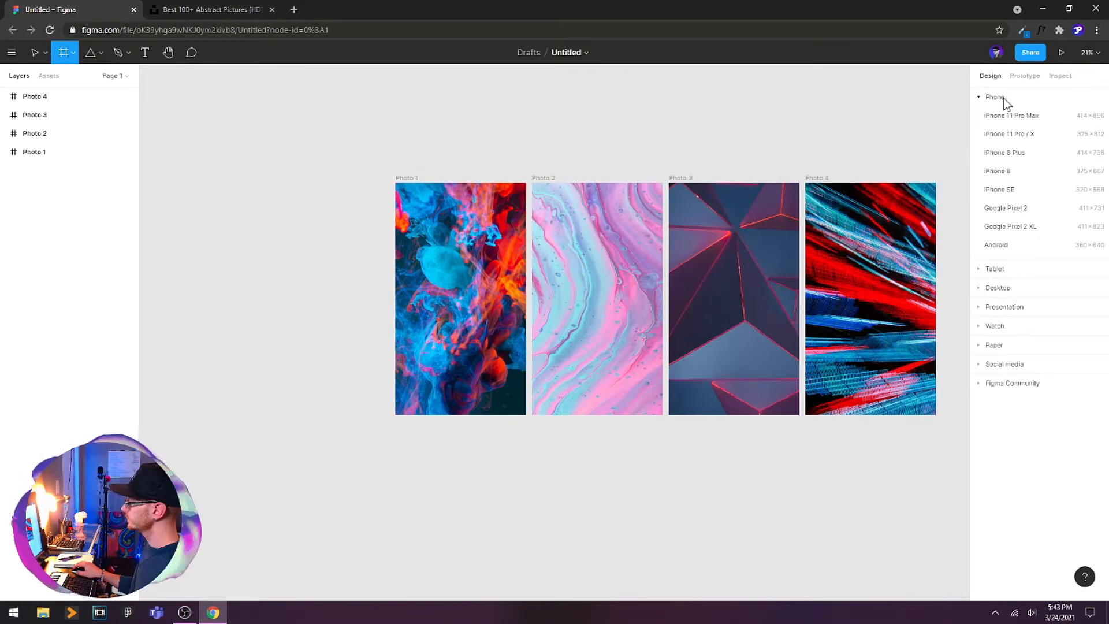
{"action": "left_click", "coordinate": [1019, 136]}
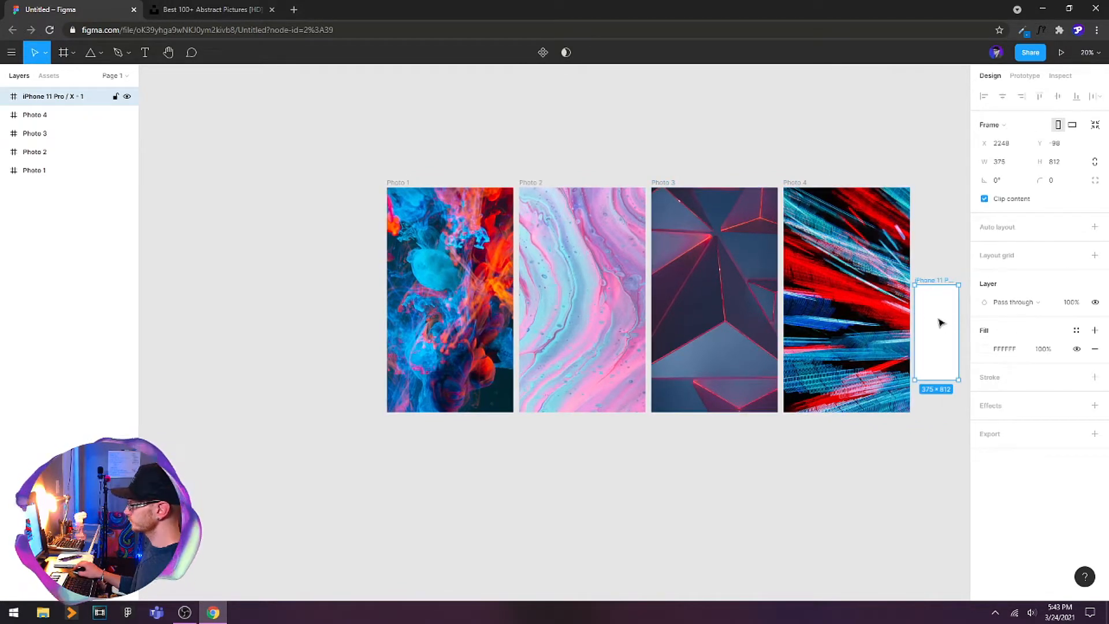
{"action": "left_click_drag", "start_coordinate": [941, 328], "coordinate": [260, 234]}
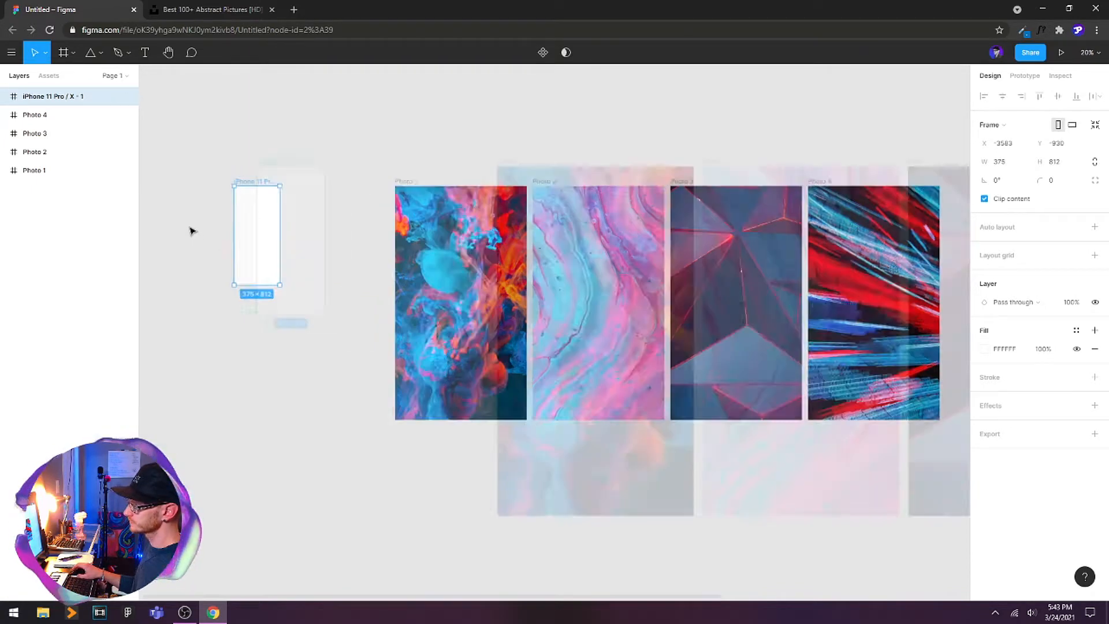
- Set the iPhone frame's fill to black (000000)
{"action": "scroll", "coordinate": [192, 231], "scroll_direction": "up", "scroll_amount": 5}
{"action": "left_click_drag", "start_coordinate": [456, 206], "coordinate": [525, 260]}
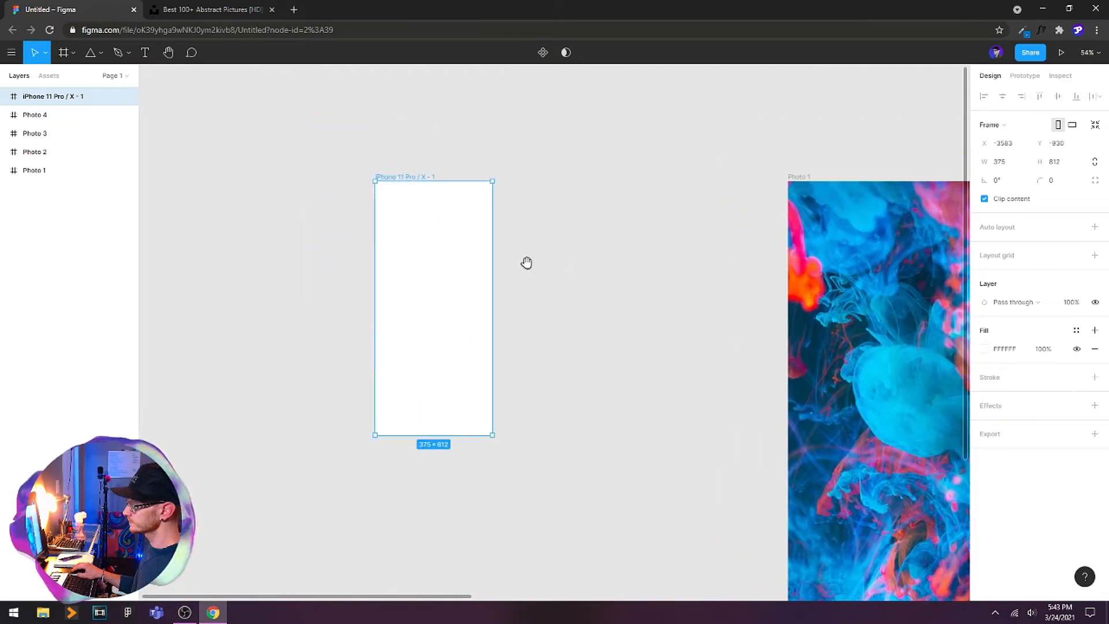
{"action": "scroll", "coordinate": [419, 277], "scroll_direction": "up", "scroll_amount": 1}
{"action": "left_click", "coordinate": [983, 350]}
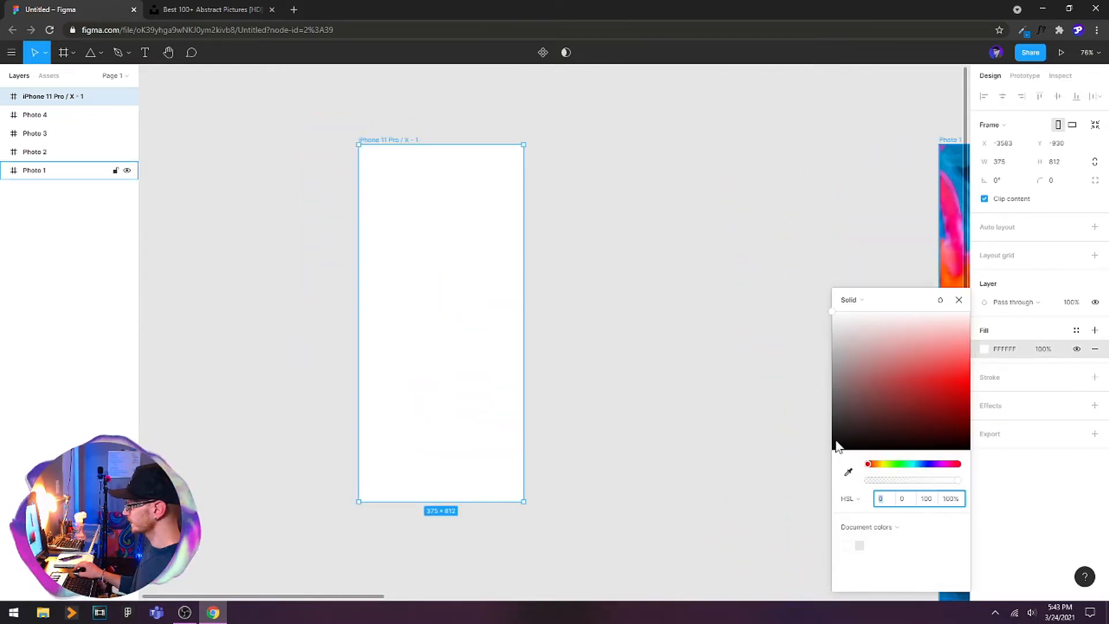
{"action": "left_click_drag", "start_coordinate": [836, 446], "coordinate": [790, 507]}
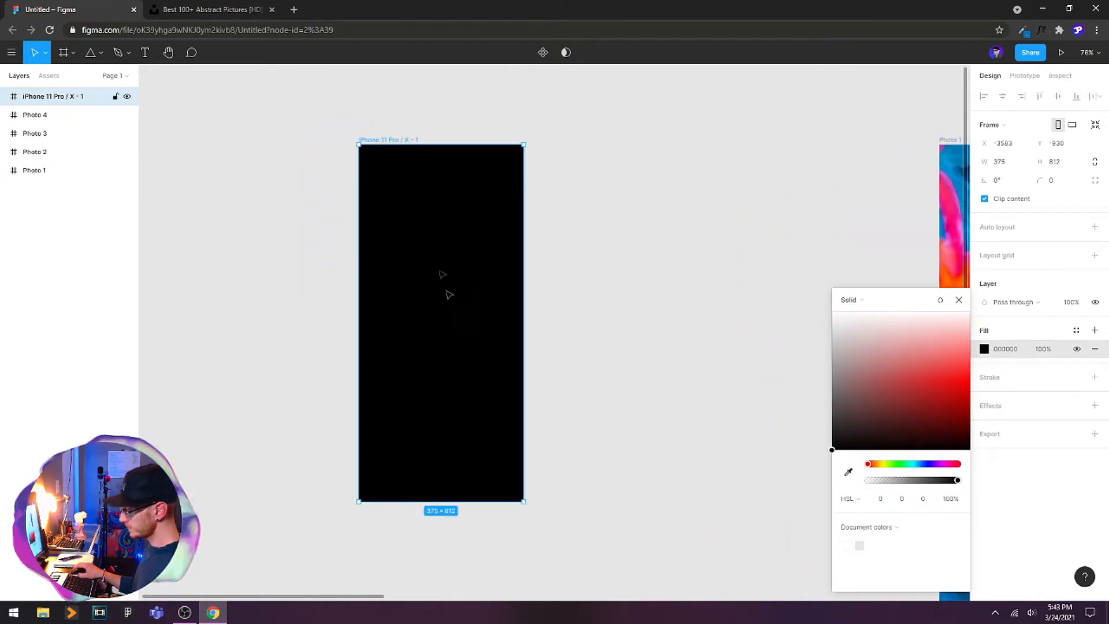
- Draw a rectangle about 375×77 spanning the full width of the iPhone frame
{"action": "key", "text": "r"}
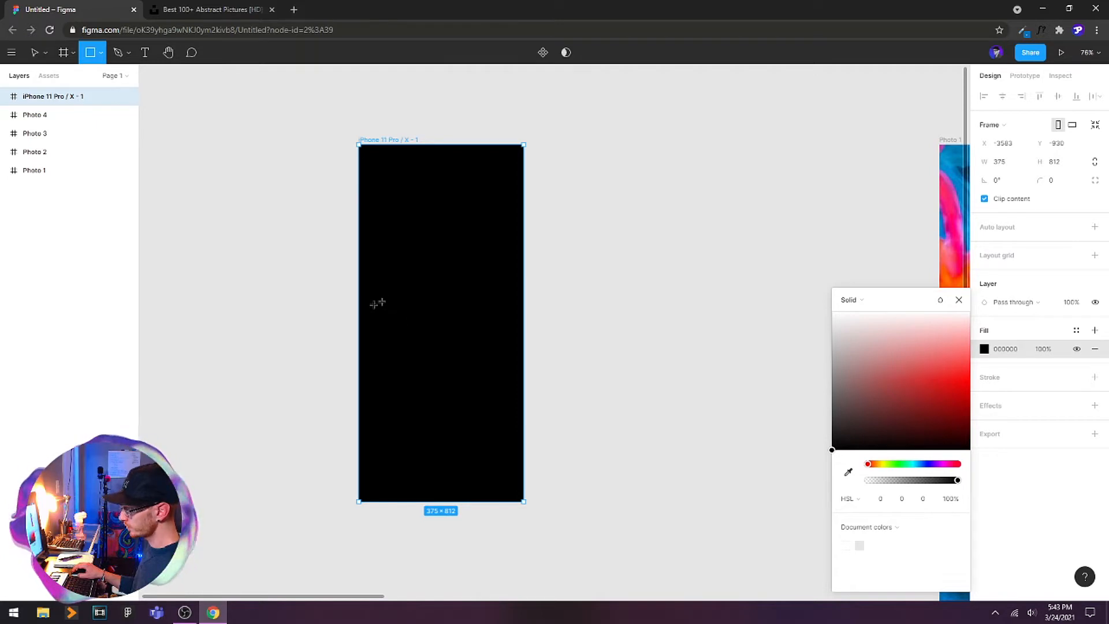
{"action": "left_click_drag", "start_coordinate": [390, 304], "coordinate": [525, 339]}
{"action": "left_click_drag", "start_coordinate": [386, 318], "coordinate": [358, 318]}
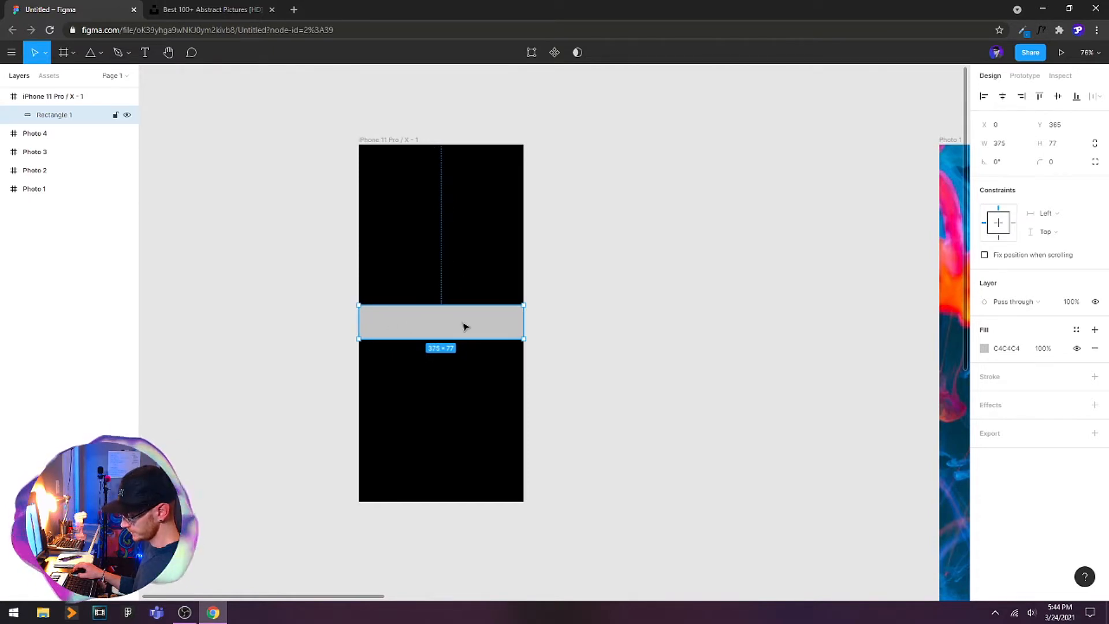
- Align the rectangle to the top of the iPhone frame and set its height to 80
{"action": "key", "text": "alt+w"}
{"action": "mouse_move", "coordinate": [455, 163]}
{"action": "left_mouse_down"}
{"action": "mouse_move", "coordinate": [454, 248]}
{"action": "mouse_move", "coordinate": [454, 168]}
{"action": "left_mouse_up"}
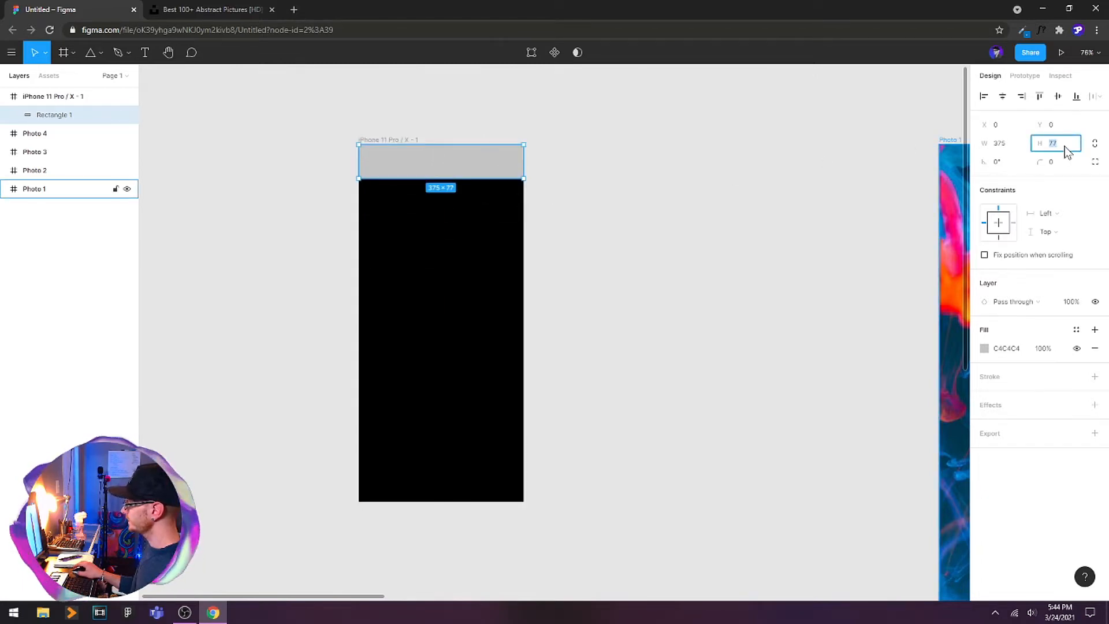
{"action": "key", "text": "Return"}
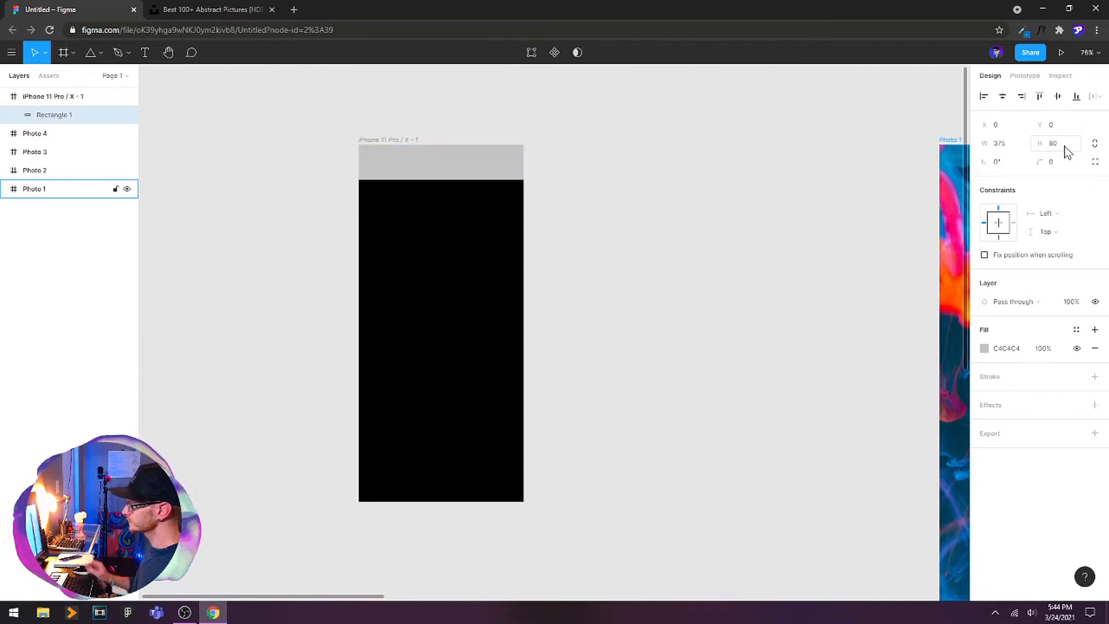
- Fill the header rectangle with white (FFFFFF) and add a drop shadow effect to it
{"action": "left_click", "coordinate": [984, 349]}
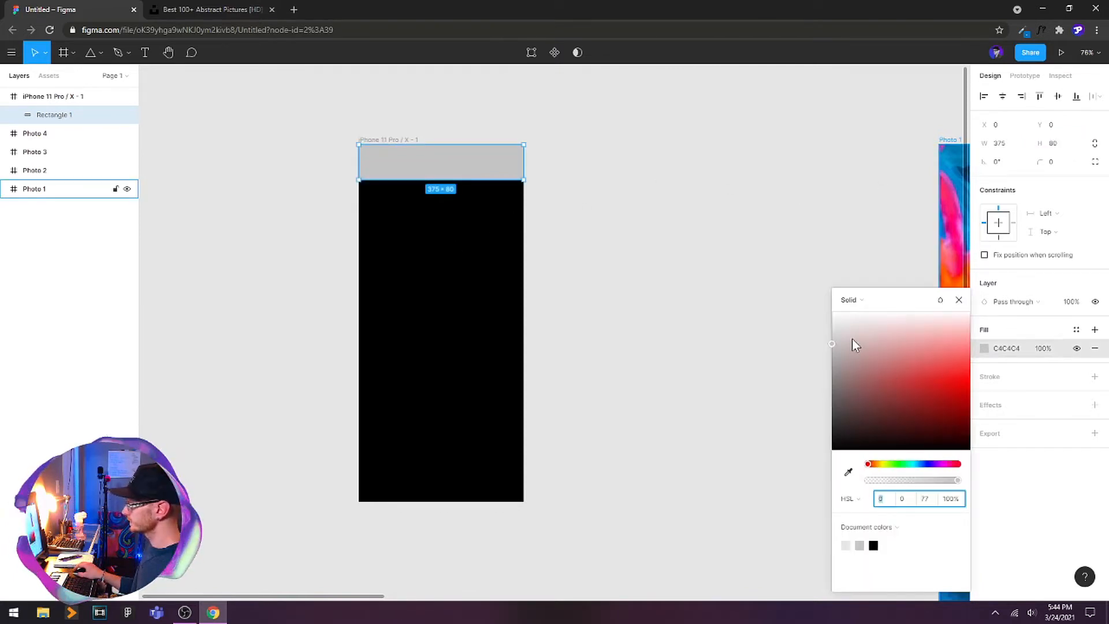
{"action": "left_click_drag", "start_coordinate": [851, 338], "coordinate": [785, 278]}
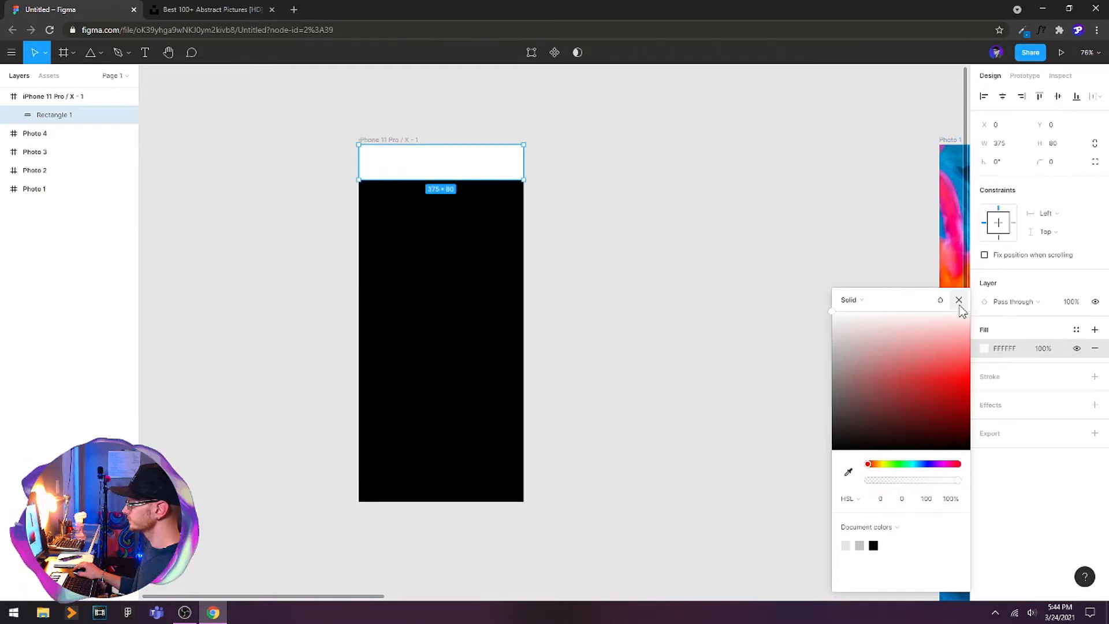
{"action": "left_click", "coordinate": [959, 302]}
{"action": "left_click", "coordinate": [1095, 405]}
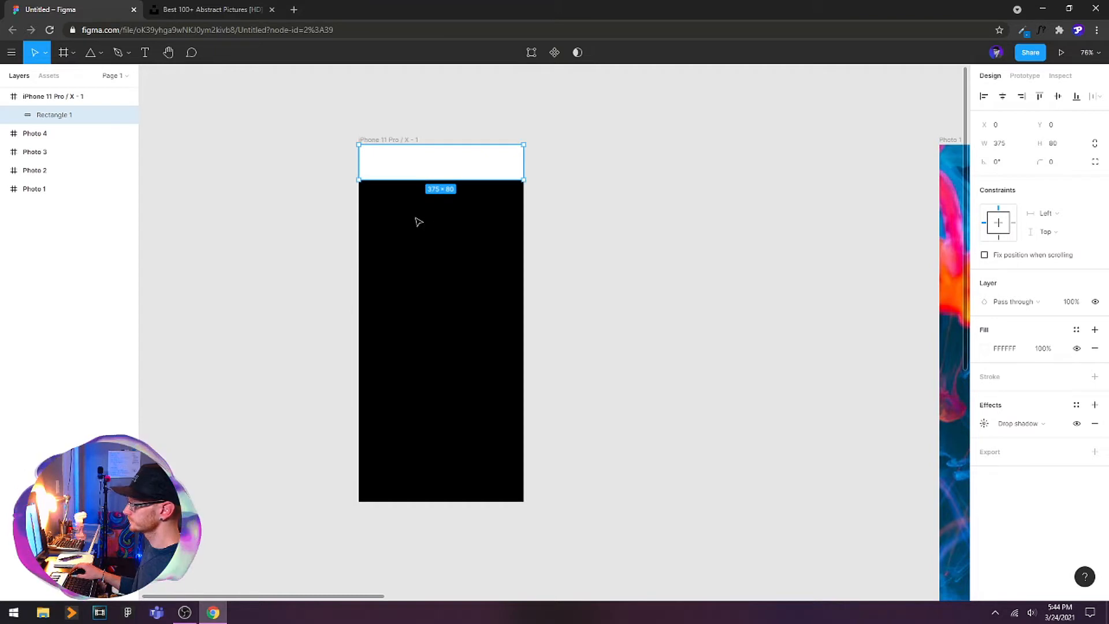
- Add the text "My Photos" inside the white header rectangle
{"action": "key", "text": "t"}
{"action": "left_click", "coordinate": [413, 158]}
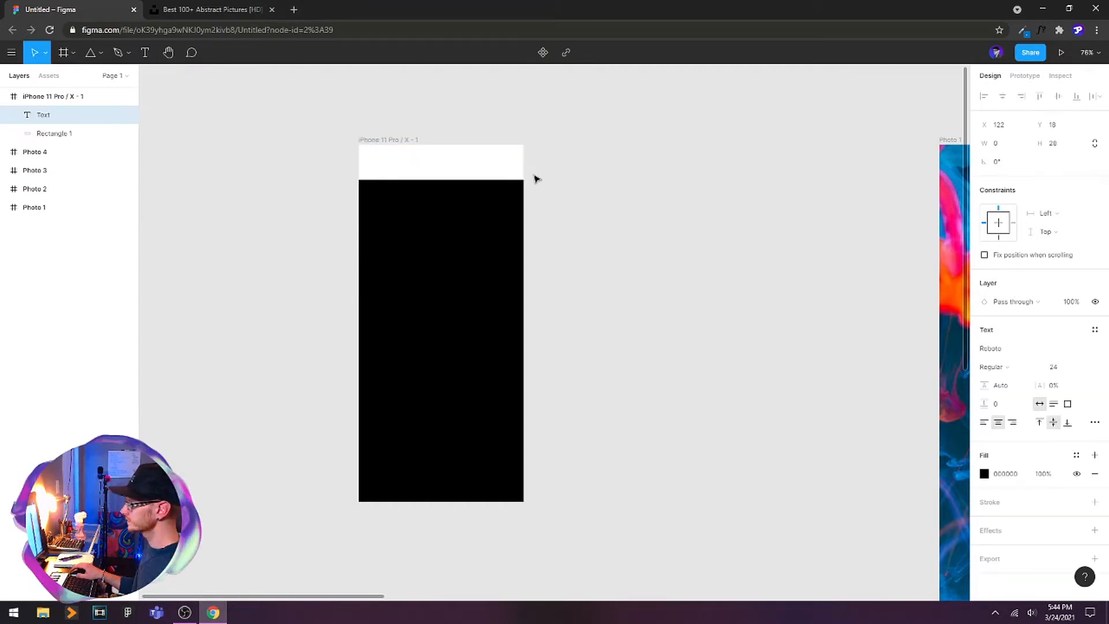
{"action": "type", "text": "My "}
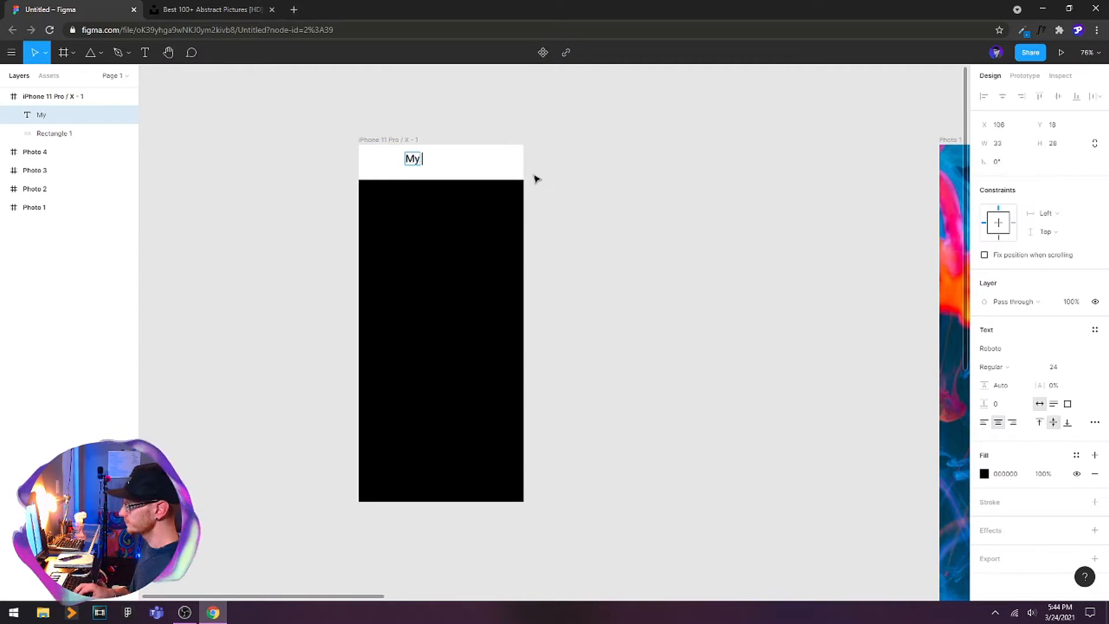
{"action": "type", "text": "Photos"}
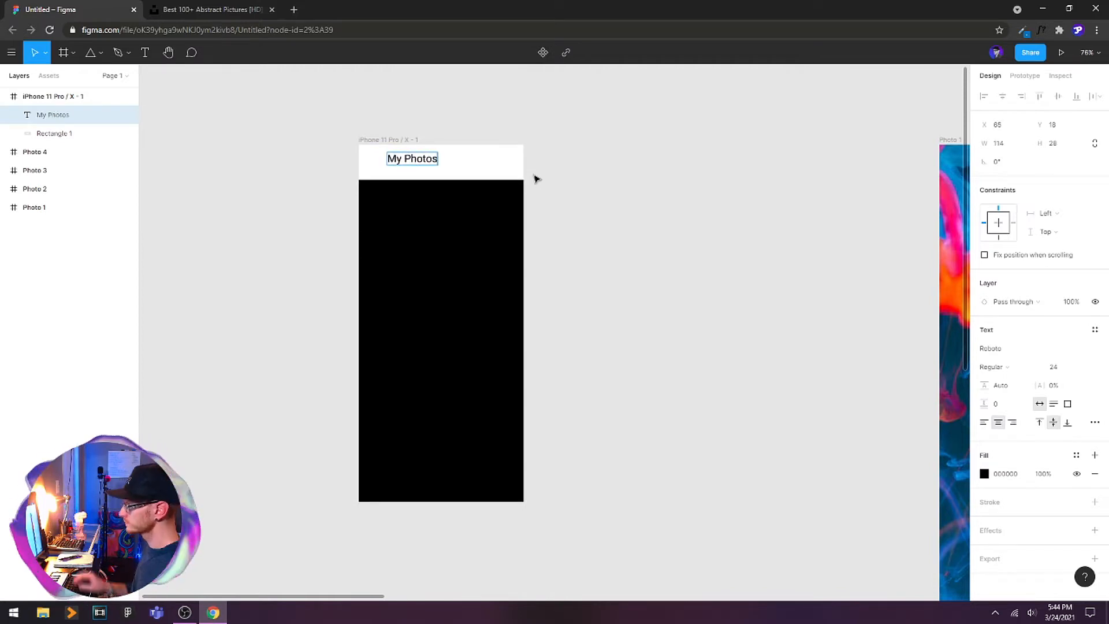
{"action": "key", "text": "Escape"}
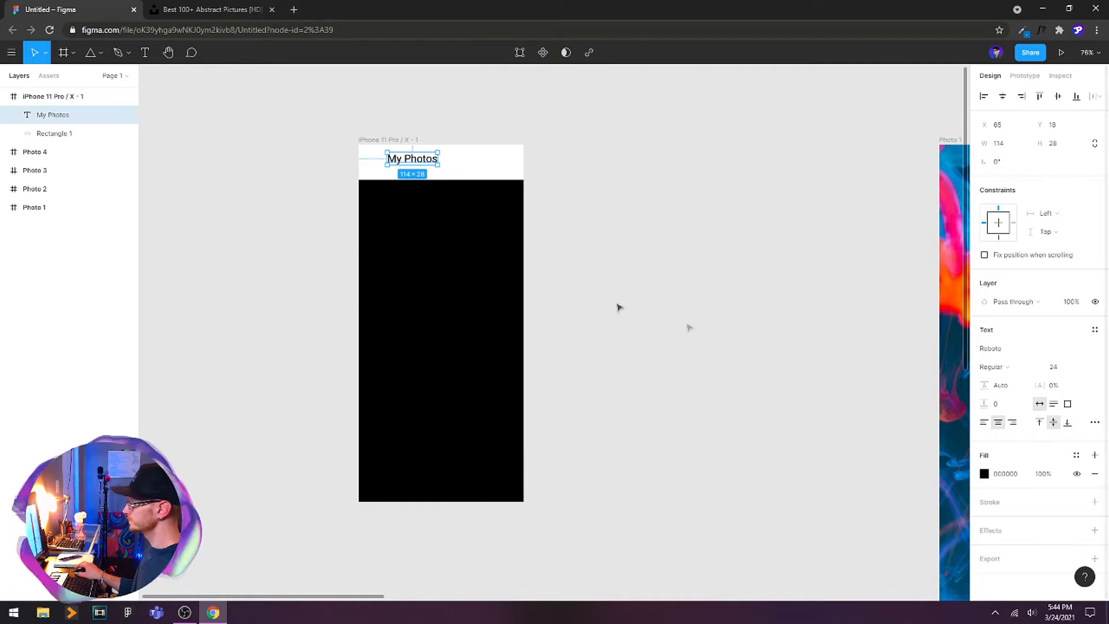
- Centre the "My Photos" text horizontally in the header at Y 40 and set its layer opacity to 50%
{"action": "left_click_drag", "start_coordinate": [422, 159], "coordinate": [442, 164]}
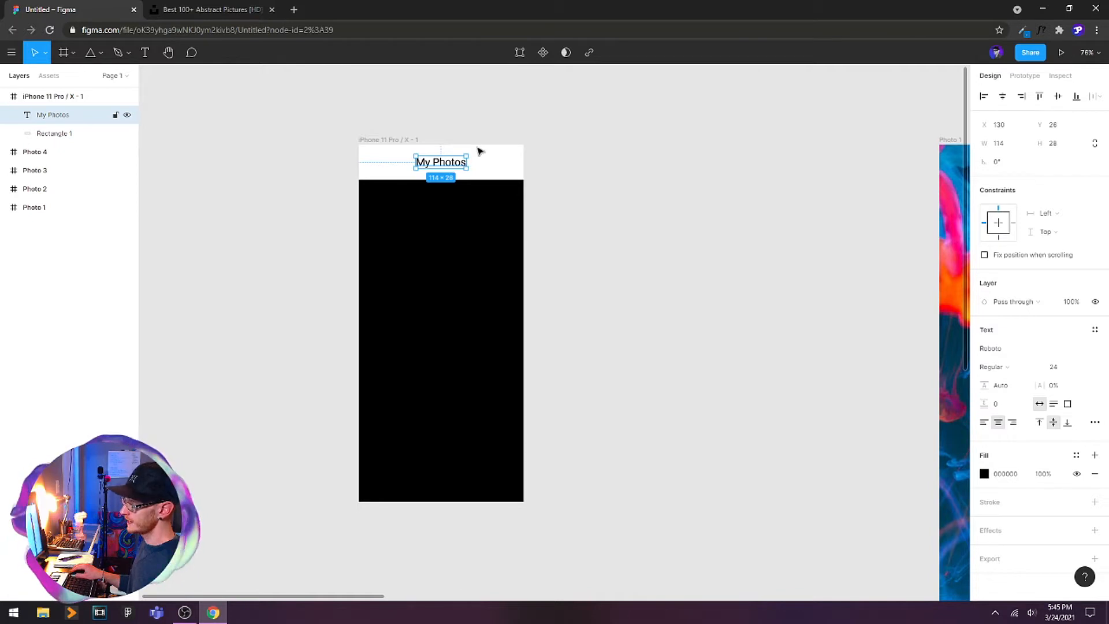
{"action": "left_click_drag", "start_coordinate": [452, 167], "coordinate": [452, 172]}
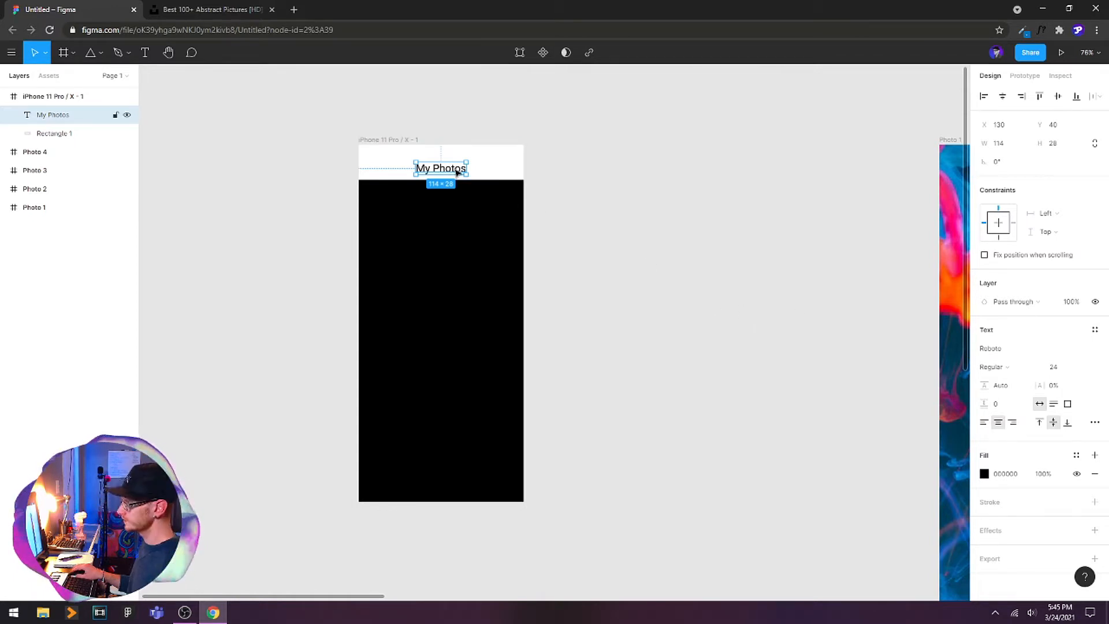
{"action": "key", "text": "5"}
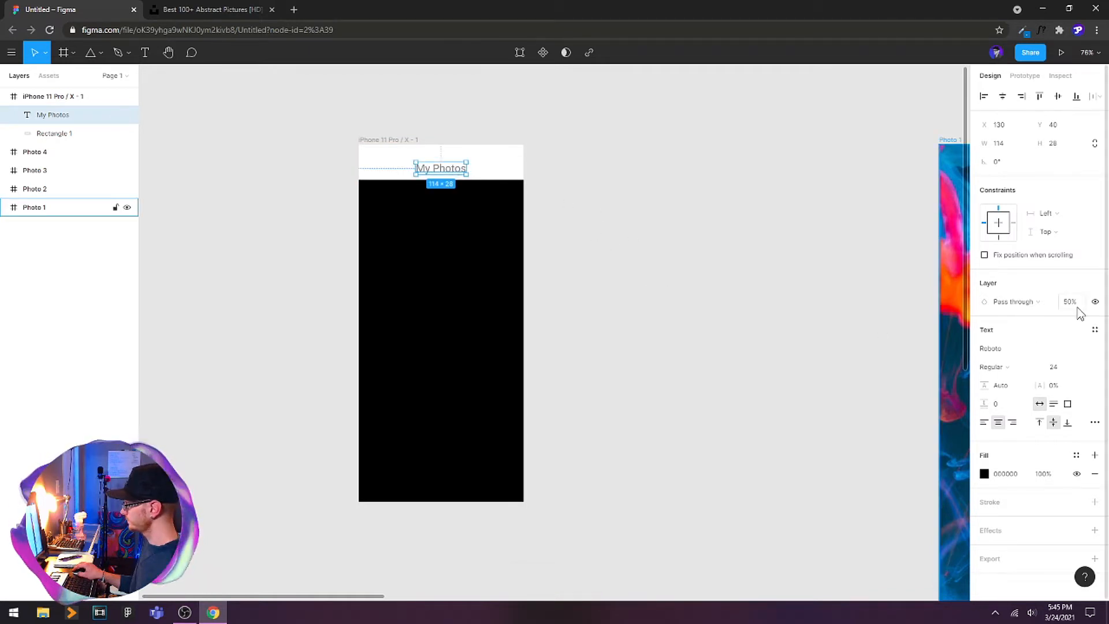
{"action": "left_click", "coordinate": [688, 280]}
- Duplicate all four photo frames and place the copies in a row below and to the left of the originals, beneath the iPhone frame
{"action": "scroll", "coordinate": [442, 195], "scroll_direction": "up", "scroll_amount": 5}
{"action": "scroll", "coordinate": [453, 199], "scroll_direction": "down", "scroll_amount": 7}
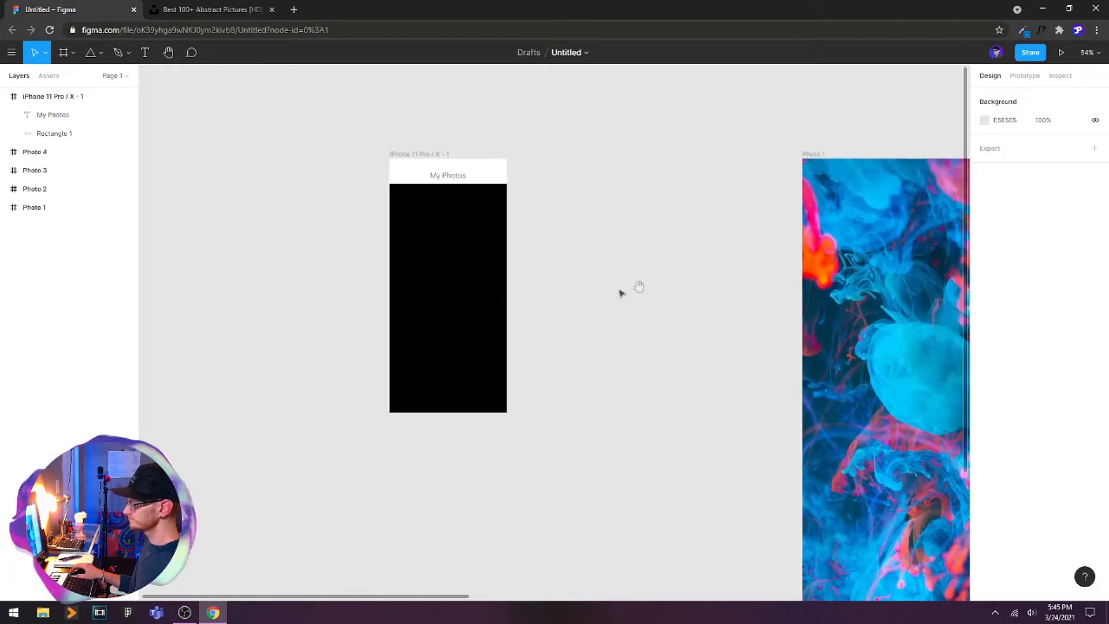
{"action": "scroll", "coordinate": [622, 293], "scroll_direction": "down", "scroll_amount": 5}
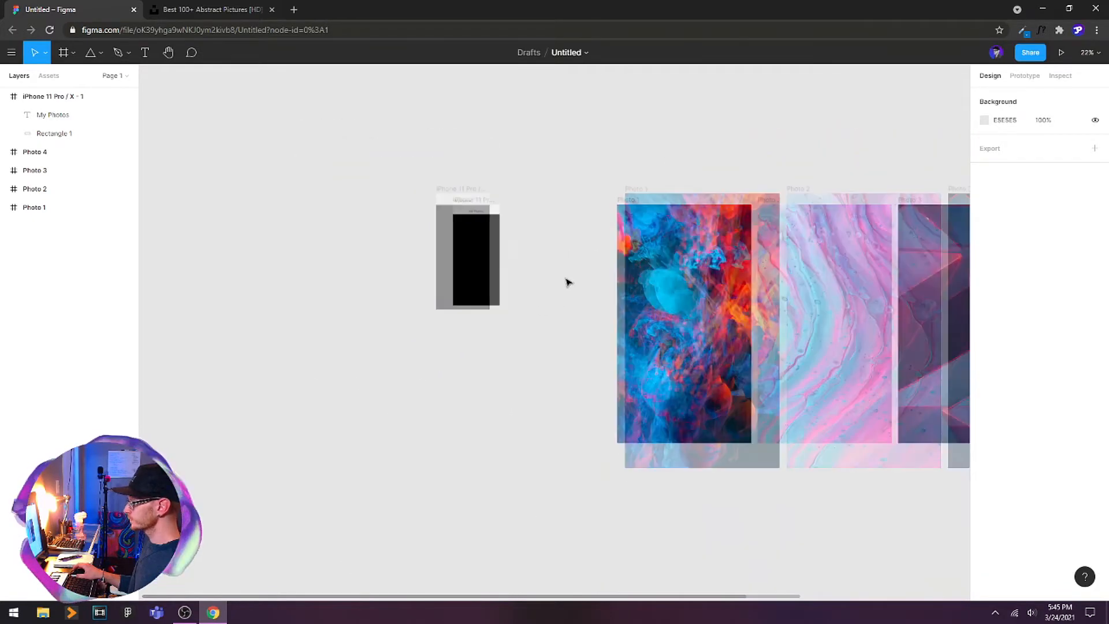
{"action": "scroll", "coordinate": [566, 281], "scroll_direction": "down", "scroll_amount": 1}
{"action": "scroll", "coordinate": [567, 280], "scroll_direction": "down", "scroll_amount": 4}
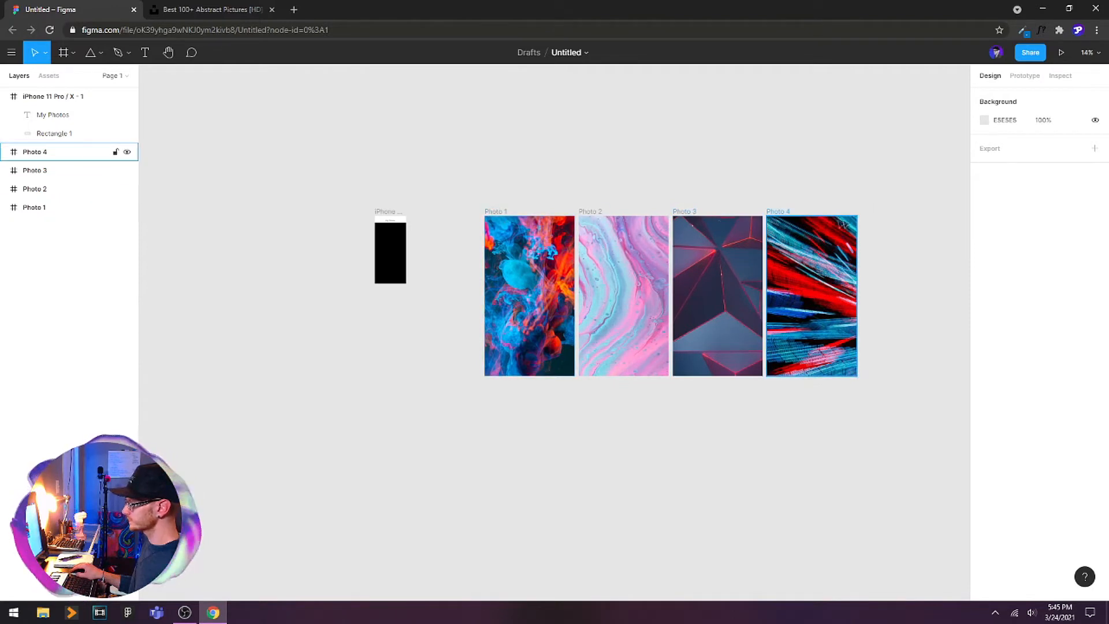
{"action": "left_click_drag", "start_coordinate": [455, 183], "coordinate": [901, 426]}
{"action": "left_click_drag", "start_coordinate": [805, 248], "coordinate": [400, 352]}
{"action": "left_click_drag", "start_coordinate": [447, 295], "coordinate": [689, 282]}
{"action": "left_click", "coordinate": [490, 238]}
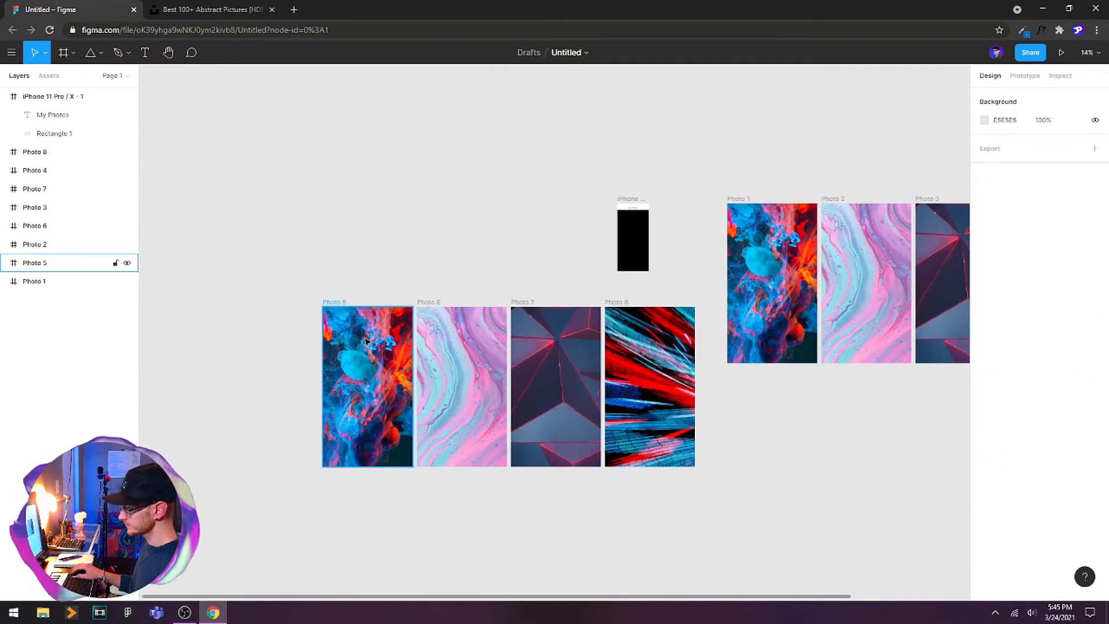
- Stack the Photo 5 and Photo 6 copies left of the iPhone frame, shortening them to a combined height of 812
{"action": "left_click_drag", "start_coordinate": [340, 337], "coordinate": [540, 231]}
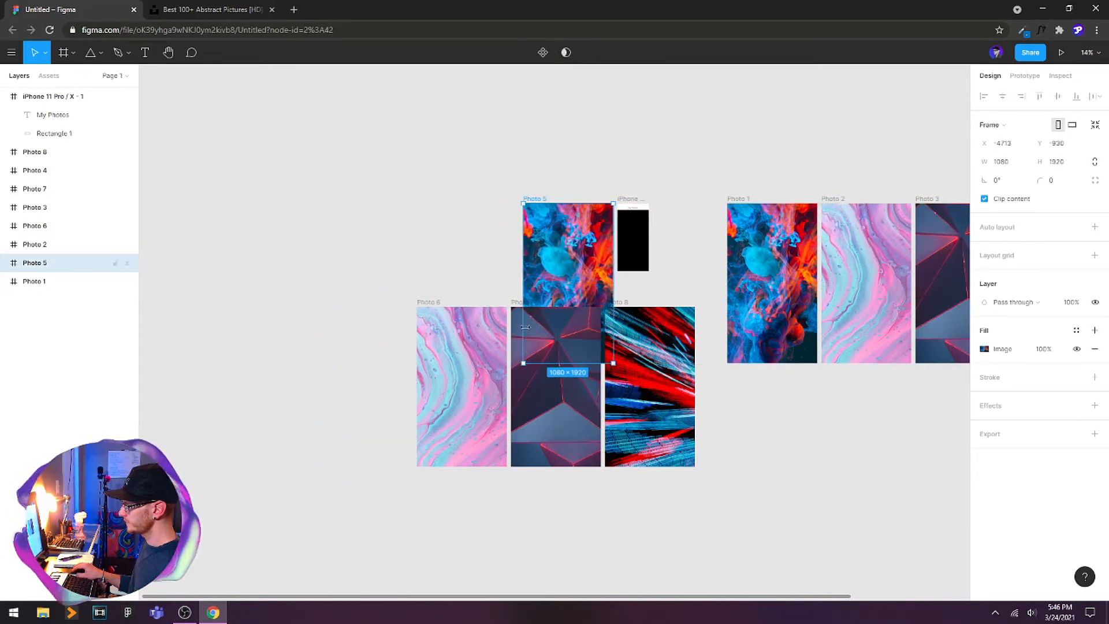
{"action": "left_click_drag", "start_coordinate": [571, 364], "coordinate": [573, 243]}
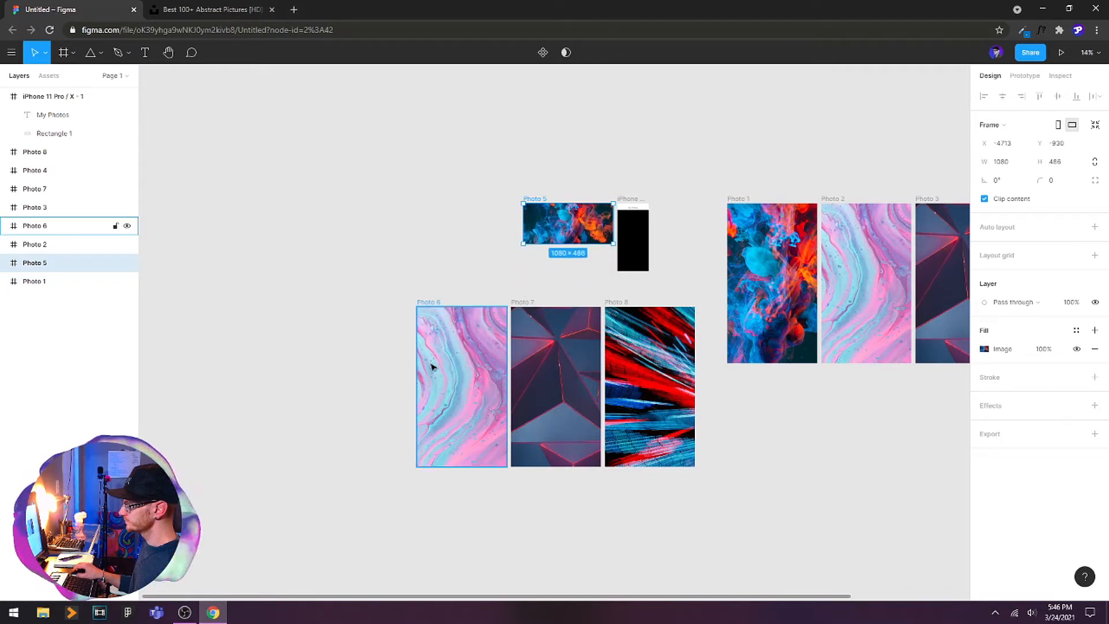
{"action": "left_click_drag", "start_coordinate": [453, 347], "coordinate": [560, 289]}
{"action": "left_click_drag", "start_coordinate": [568, 410], "coordinate": [597, 259]}
{"action": "scroll", "coordinate": [589, 284], "scroll_direction": "up", "scroll_amount": 5}
{"action": "left_click", "coordinate": [578, 174], "text": "shift"}
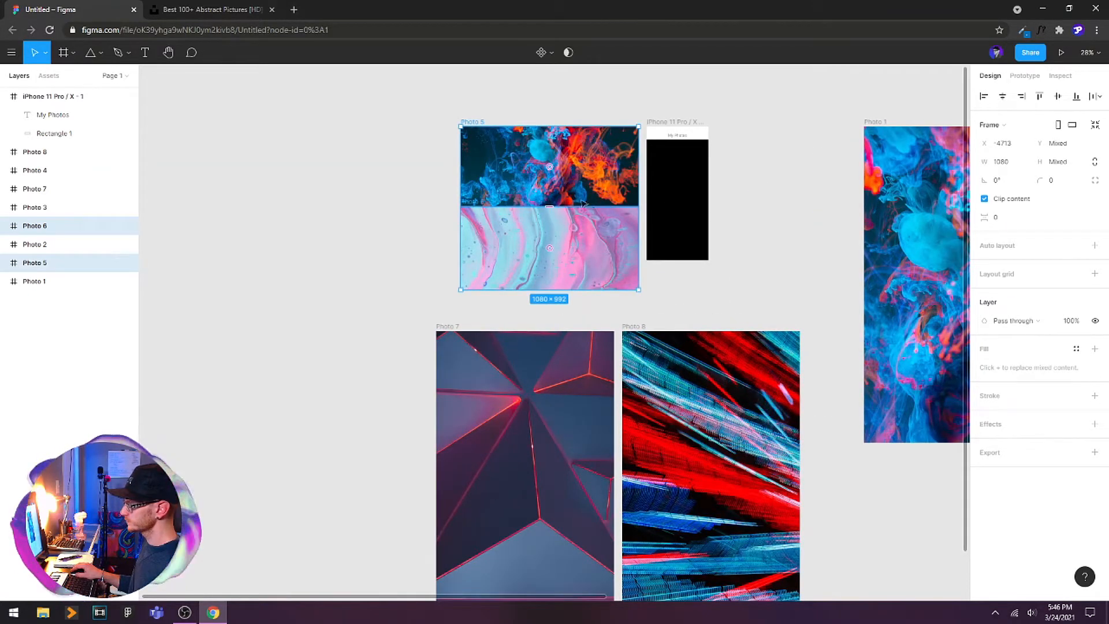
{"action": "left_click_drag", "start_coordinate": [607, 291], "coordinate": [617, 263]}
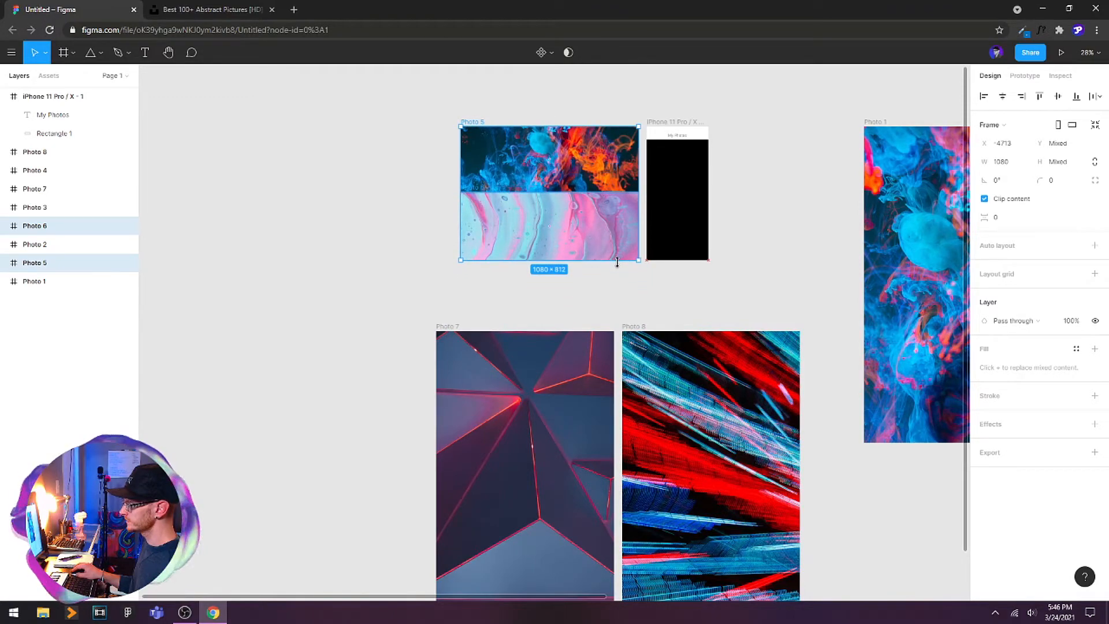
- Set the width of the Photo 5 and Photo 6 frames to 375, matching the iPhone frame
{"action": "scroll", "coordinate": [655, 179], "scroll_direction": "up", "scroll_amount": 3, "text": "ctrl"}
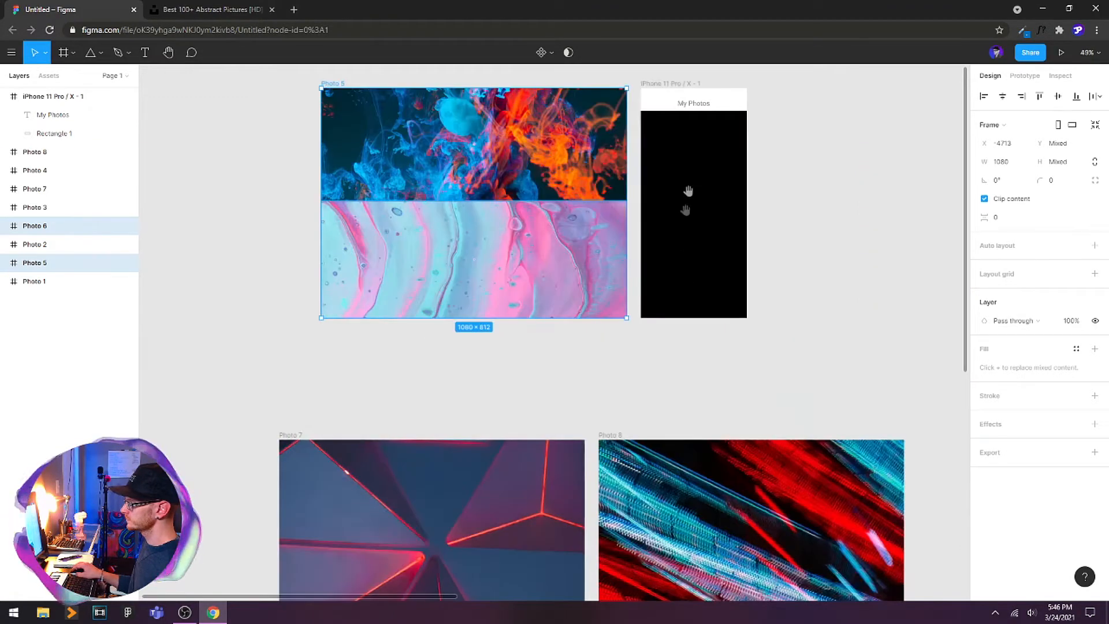
{"action": "scroll", "coordinate": [686, 202], "scroll_direction": "up", "scroll_amount": 3}
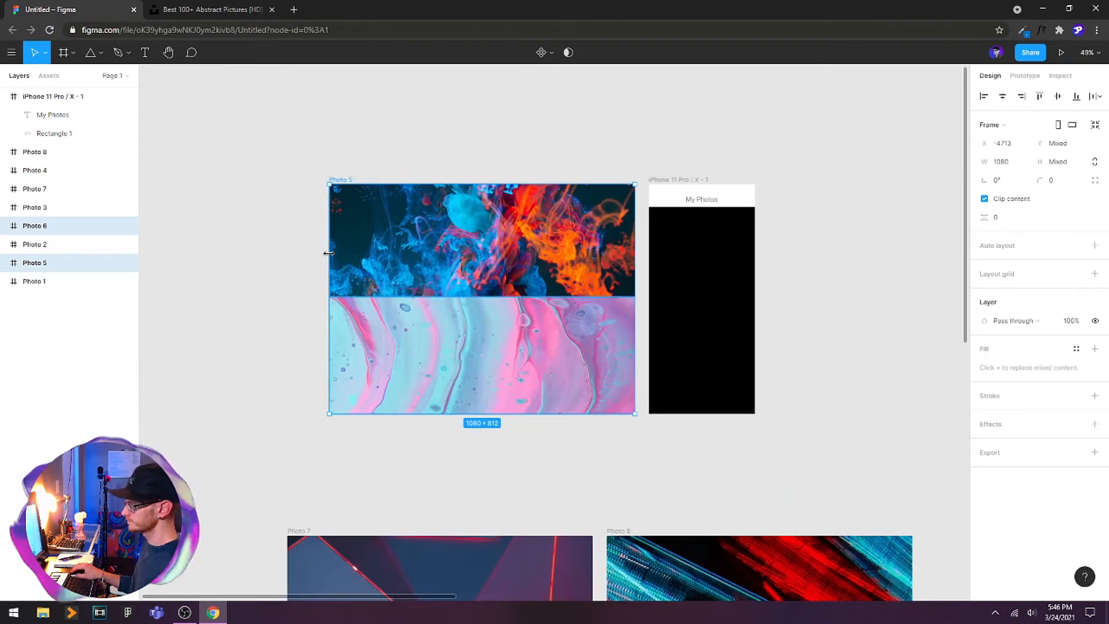
{"action": "left_click", "coordinate": [701, 183]}
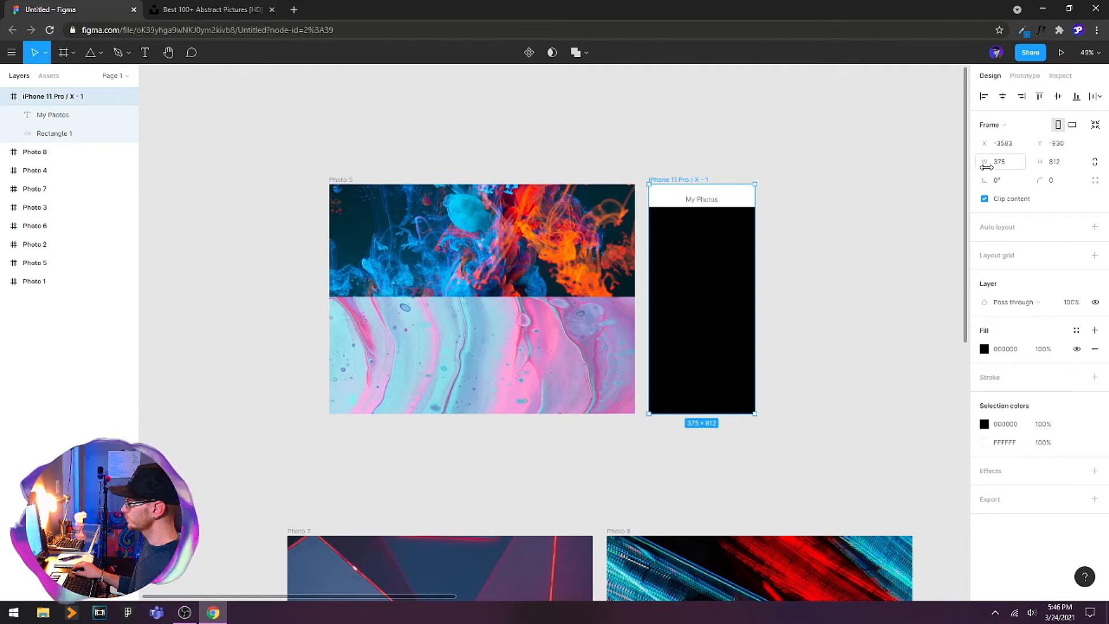
{"action": "left_click_drag", "start_coordinate": [531, 143], "coordinate": [515, 383]}
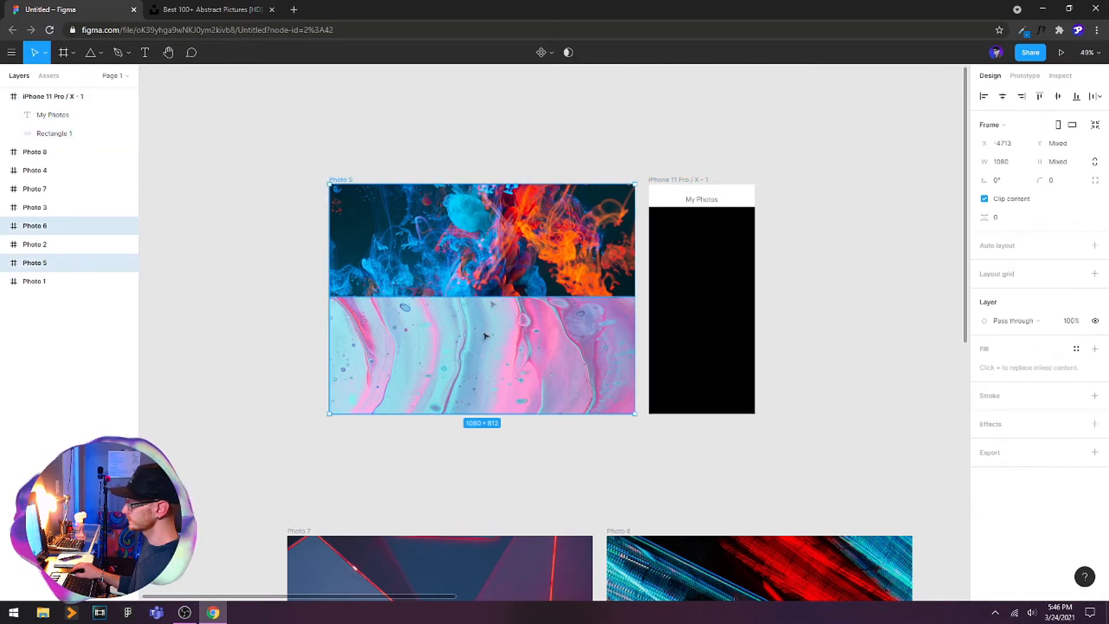
{"action": "left_click", "coordinate": [1017, 163]}
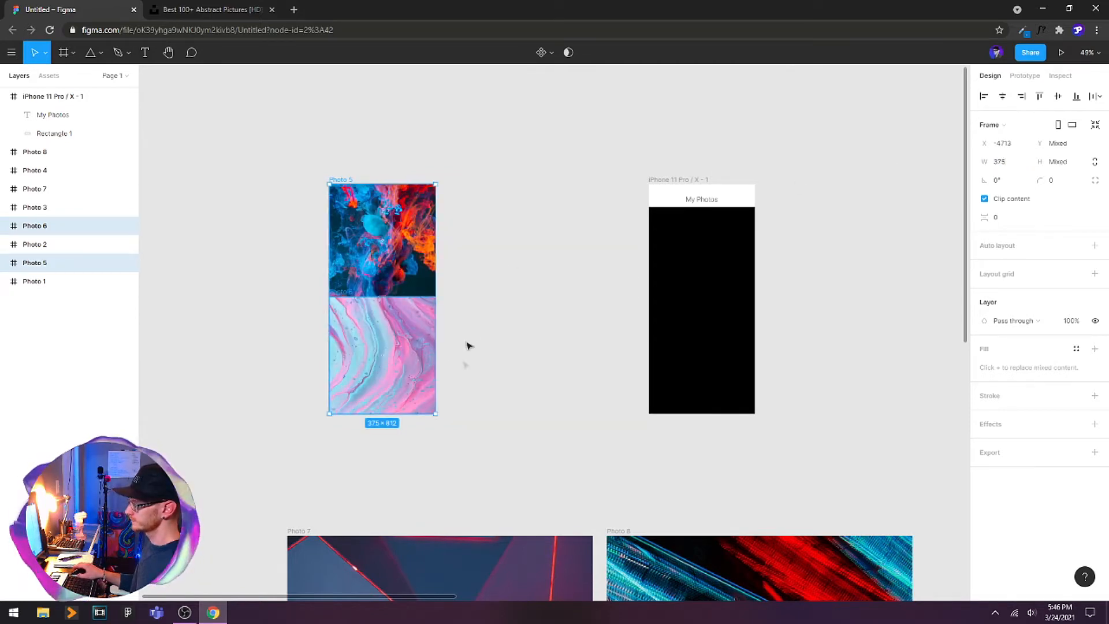
- Shrink the Photo 7 and Photo 8 copies to 375 × 398 and move them beside the Photo 5 and Photo 6 stack
{"action": "scroll", "coordinate": [466, 365], "scroll_direction": "down", "scroll_amount": 3}
{"action": "scroll", "coordinate": [473, 299], "scroll_direction": "down", "scroll_amount": 5}
{"action": "left_click", "coordinate": [474, 446]}
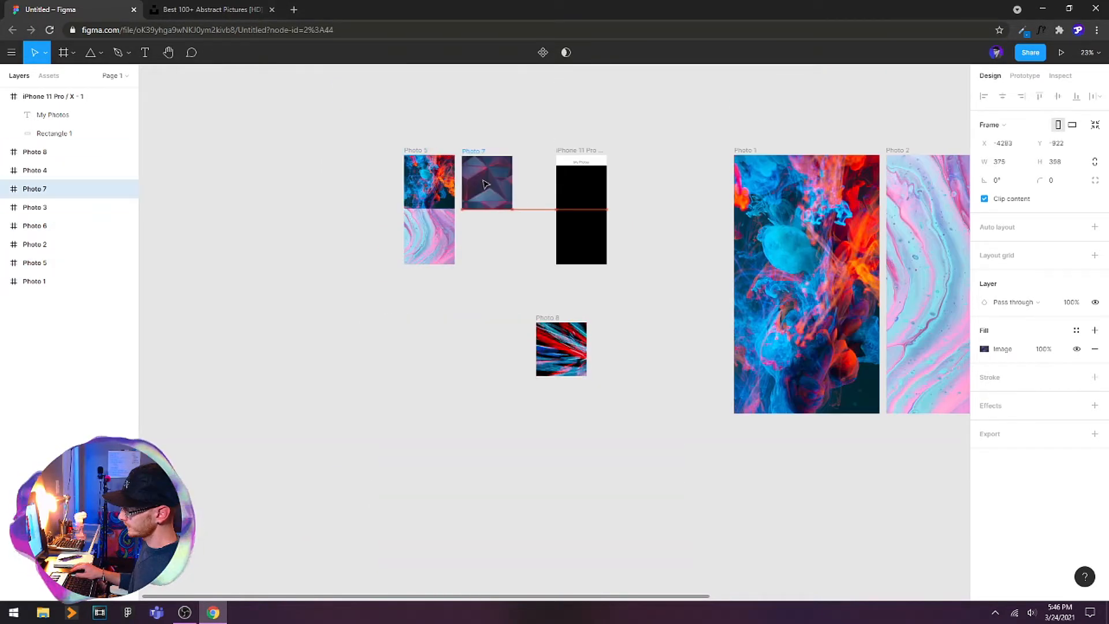
{"action": "left_click_drag", "start_coordinate": [487, 173], "coordinate": [479, 173]}
{"action": "left_click_drag", "start_coordinate": [550, 320], "coordinate": [481, 214]}
- Make the four photo copies 375 × 406 each and join them without gaps into a 750 × 812 two-by-two grid
{"action": "scroll", "coordinate": [441, 239], "scroll_direction": "up", "scroll_amount": 5}
{"action": "left_click_drag", "start_coordinate": [418, 179], "coordinate": [452, 312]}
{"action": "left_click", "coordinate": [446, 366]}
{"action": "scroll", "coordinate": [462, 341], "scroll_direction": "up", "scroll_amount": 3}
{"action": "left_click_drag", "start_coordinate": [461, 352], "coordinate": [461, 338]}
{"action": "mouse_move", "coordinate": [612, 247]}
{"action": "left_mouse_down"}
{"action": "mouse_move", "coordinate": [626, 235]}
{"action": "mouse_move", "coordinate": [607, 238]}
{"action": "left_mouse_up"}
{"action": "left_click_drag", "start_coordinate": [674, 382], "coordinate": [640, 378]}
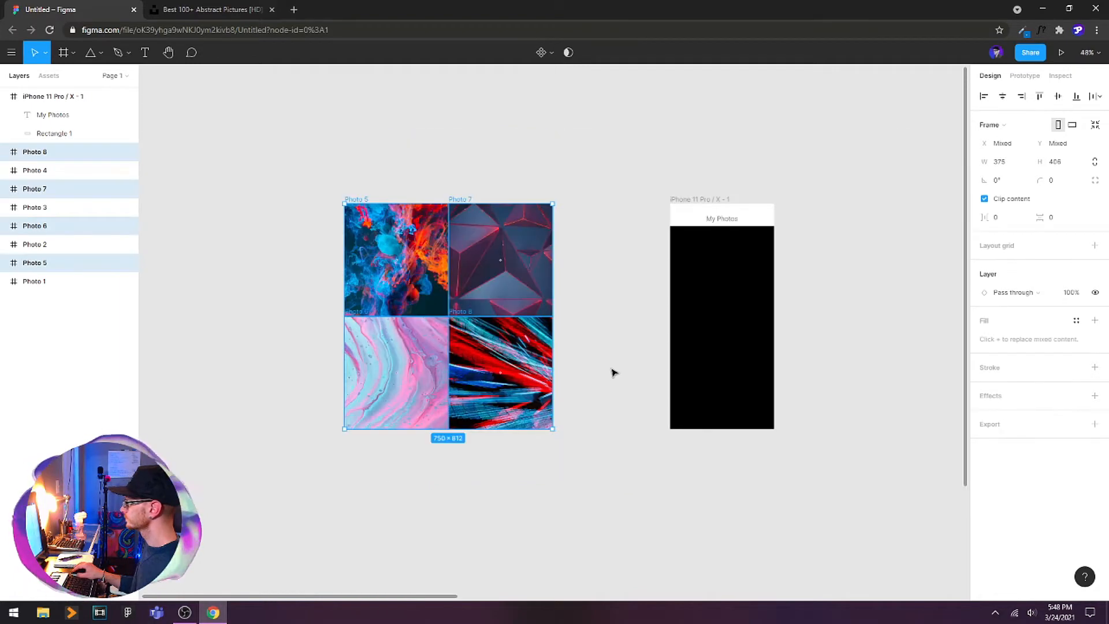
{"action": "left_click", "coordinate": [613, 372]}
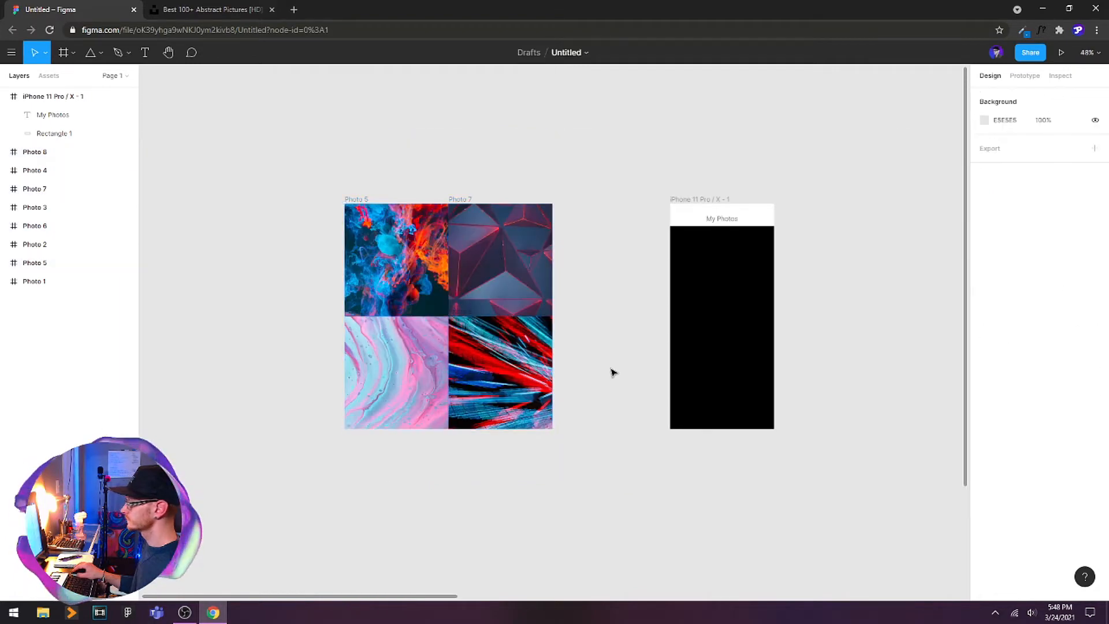
- Wrap the four gridded photo copies in a new frame and rename it "Photo Scroll"
{"action": "left_click", "coordinate": [69, 263]}
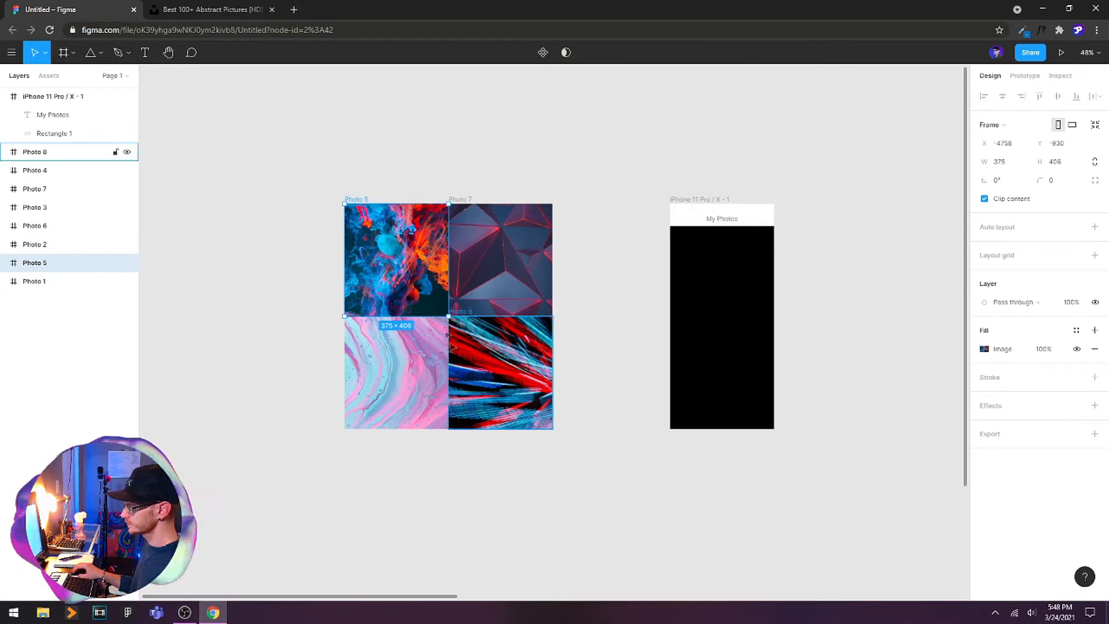
{"action": "left_click_drag", "start_coordinate": [284, 152], "coordinate": [607, 468]}
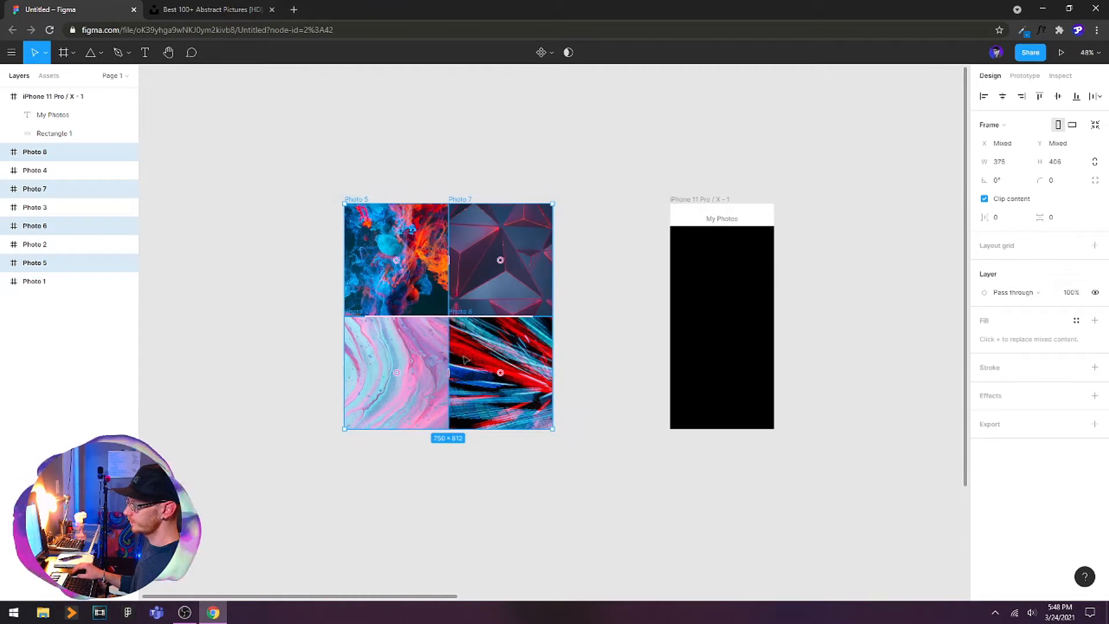
{"action": "right_click", "coordinate": [421, 237]}
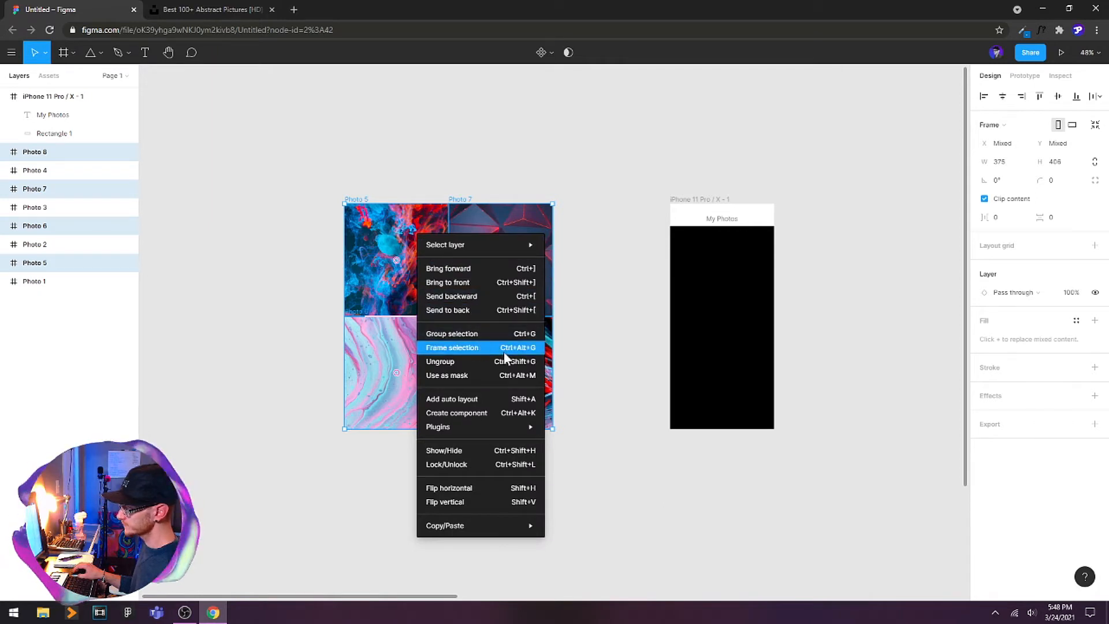
{"action": "left_click", "coordinate": [526, 351]}
{"action": "key", "text": "ctrl+r"}
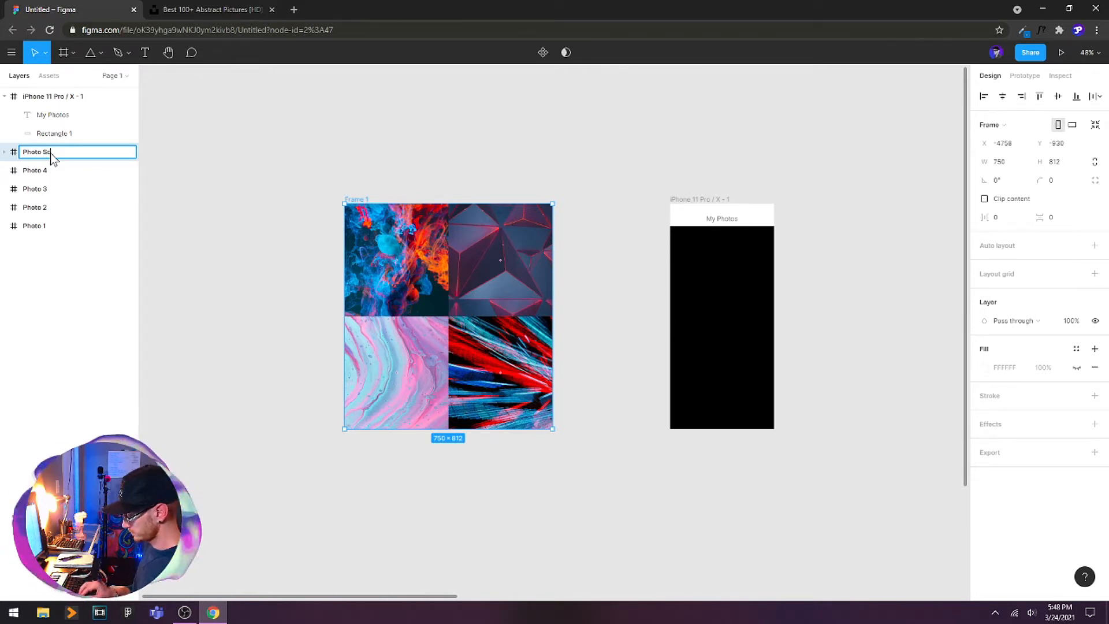
{"action": "type", "text": "Photo Scroll"}
{"action": "key", "text": "Return"}
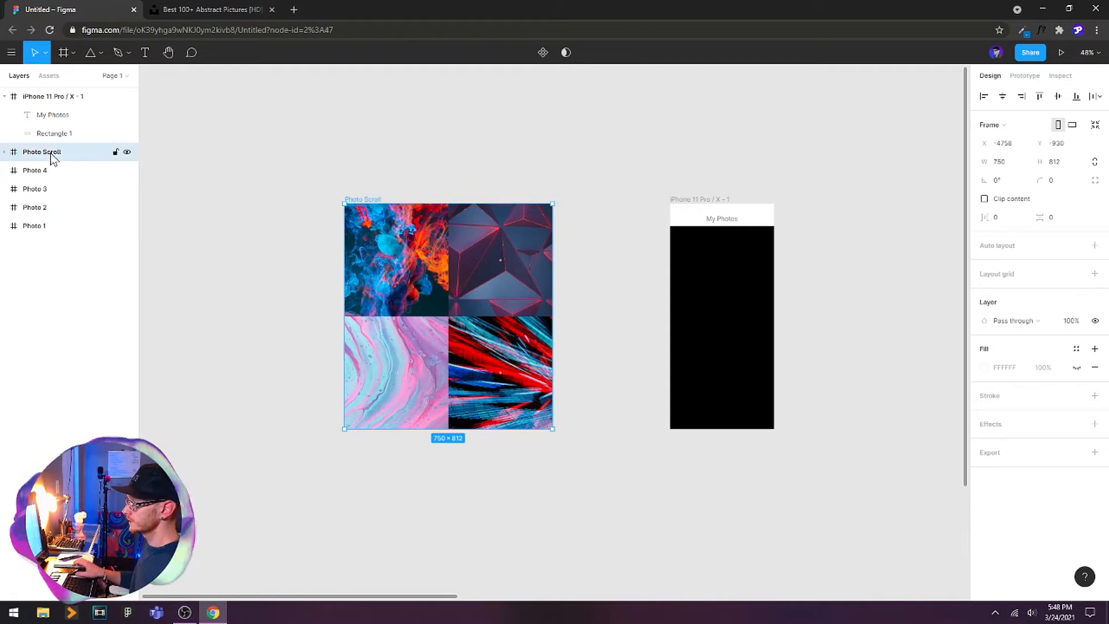
- Nest the Photo Scroll frame inside the iPhone frame at X 0, Y 0 and send it behind the header
{"action": "left_click_drag", "start_coordinate": [363, 202], "coordinate": [694, 222]}
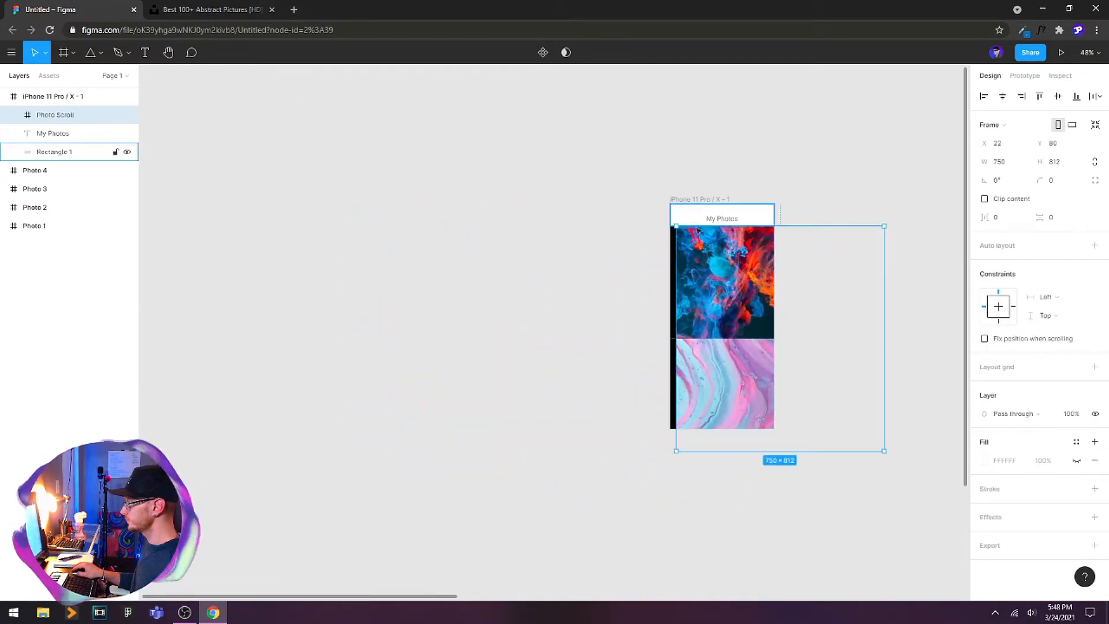
{"action": "left_click_drag", "start_coordinate": [614, 257], "coordinate": [437, 281]}
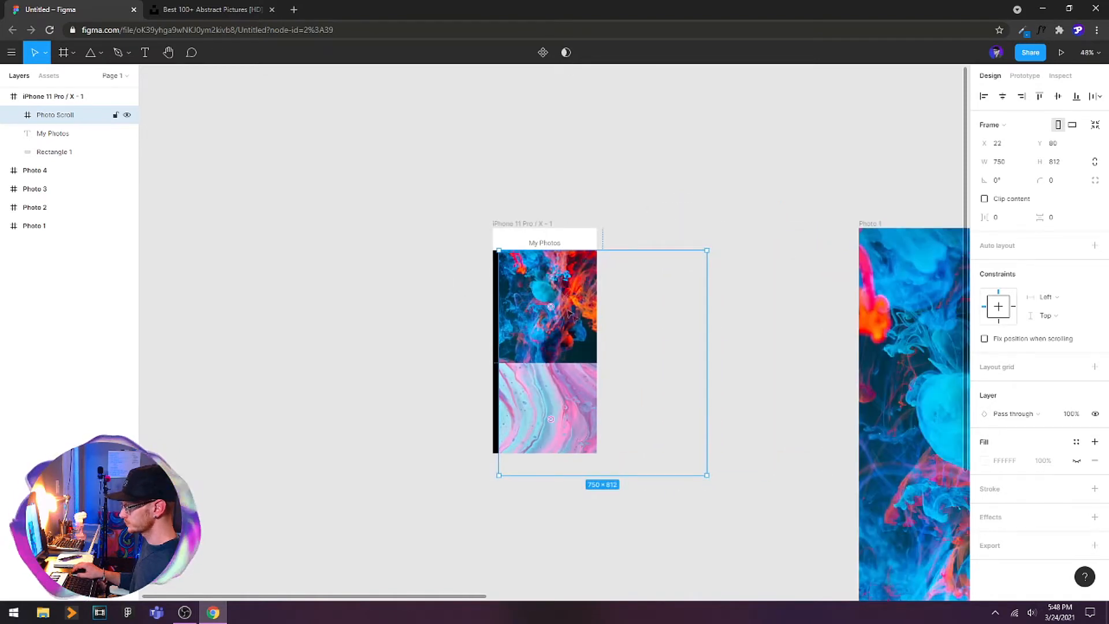
{"action": "left_click_drag", "start_coordinate": [576, 318], "coordinate": [572, 298]}
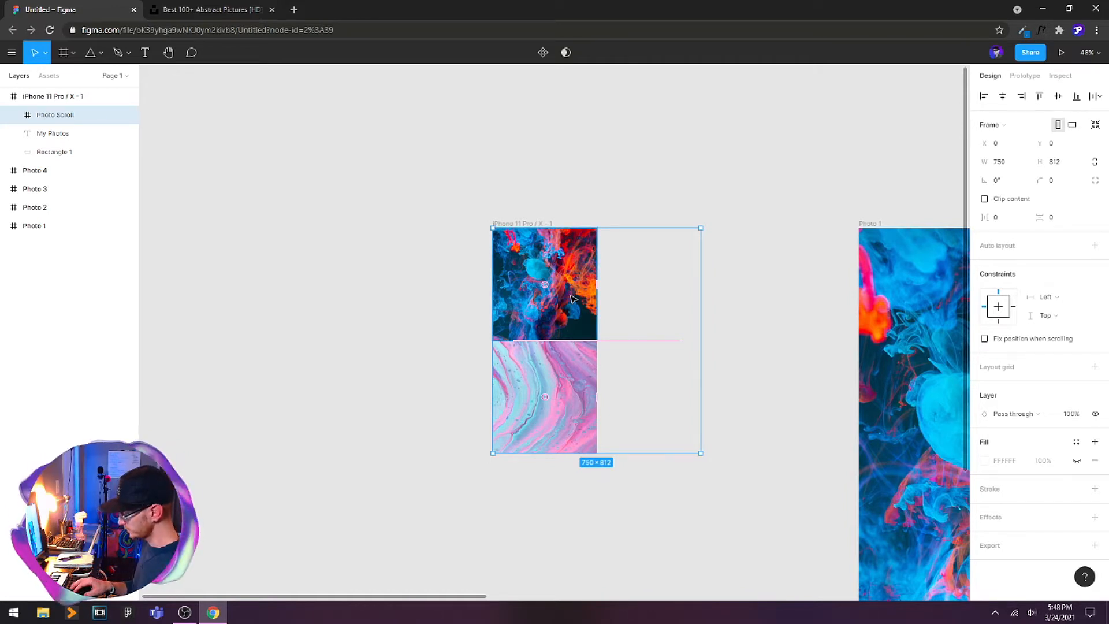
{"action": "key", "text": "ctrl+shift+bracketleft"}
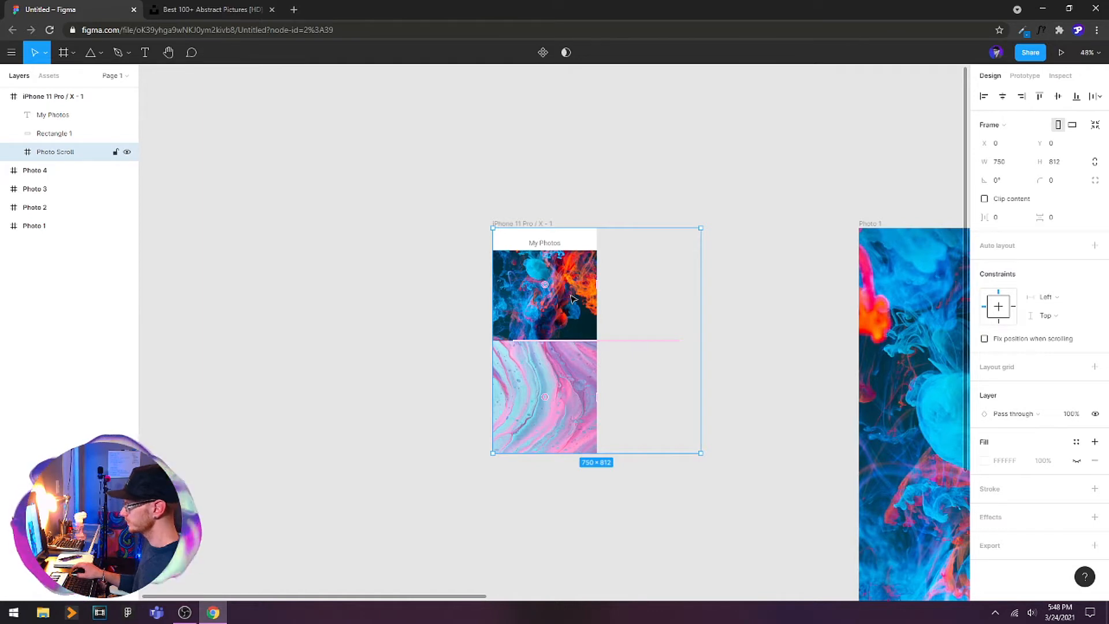
- Turn off Clip content for the iPhone 11 Pro / X frame
{"action": "left_click", "coordinate": [522, 202]}
{"action": "left_click", "coordinate": [520, 224]}
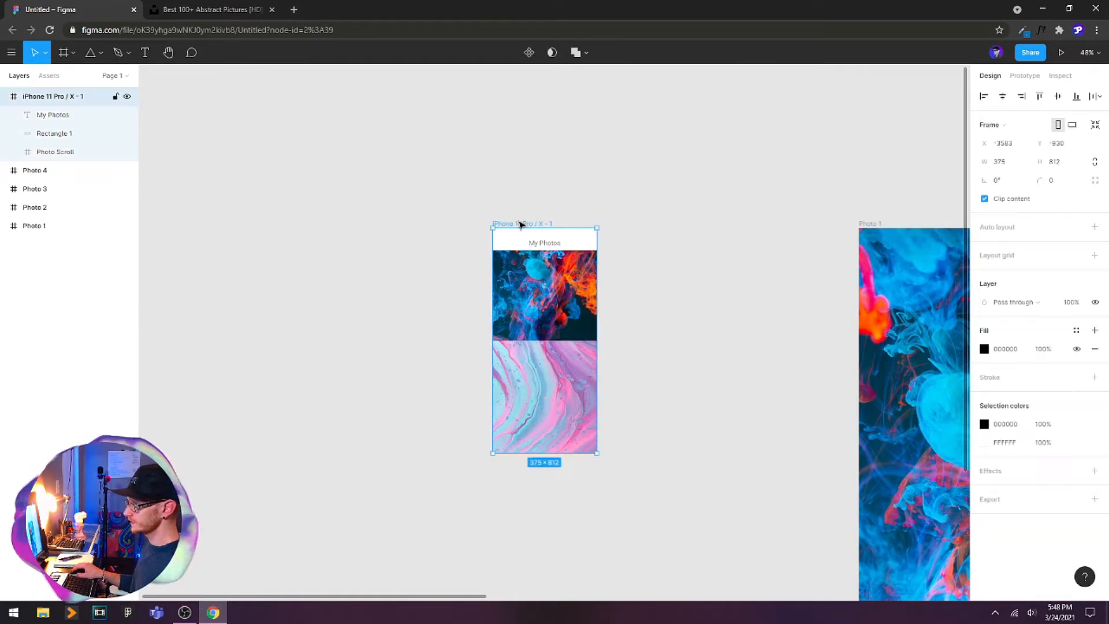
{"action": "left_click", "coordinate": [984, 199]}
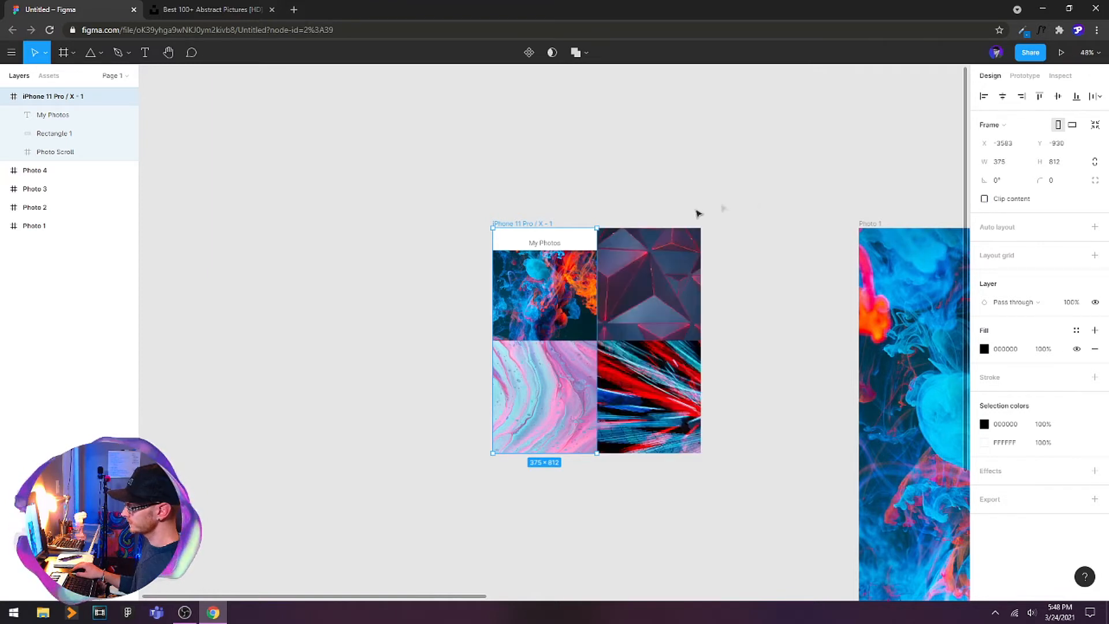
{"action": "left_click", "coordinate": [655, 214]}
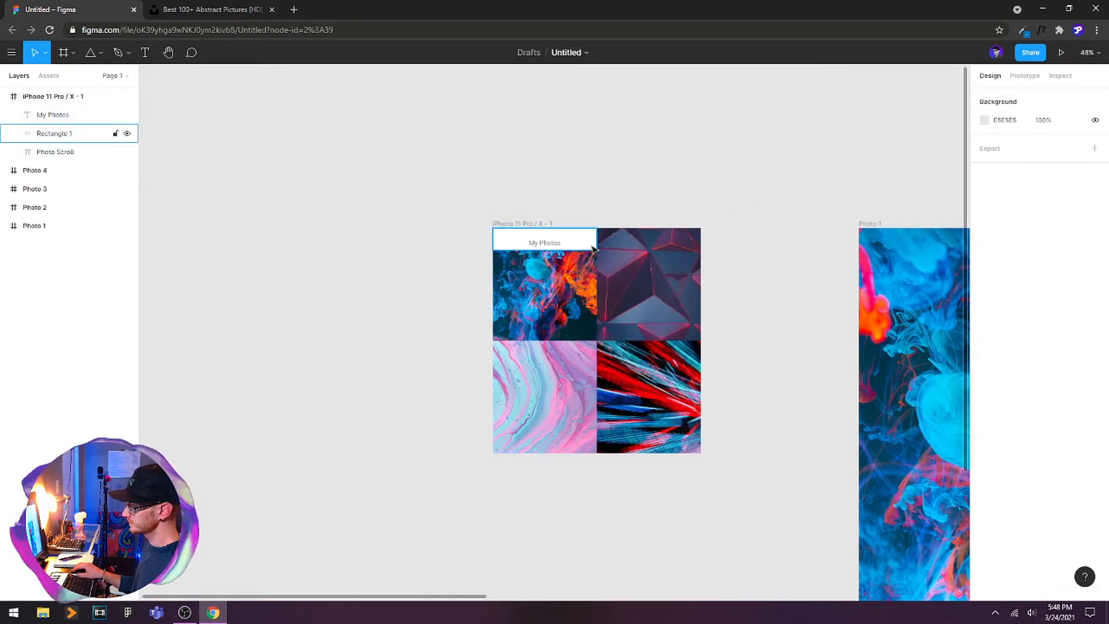
- Widen the white header rectangle to 750 so it spans both photo columns
{"action": "left_click", "coordinate": [587, 247]}
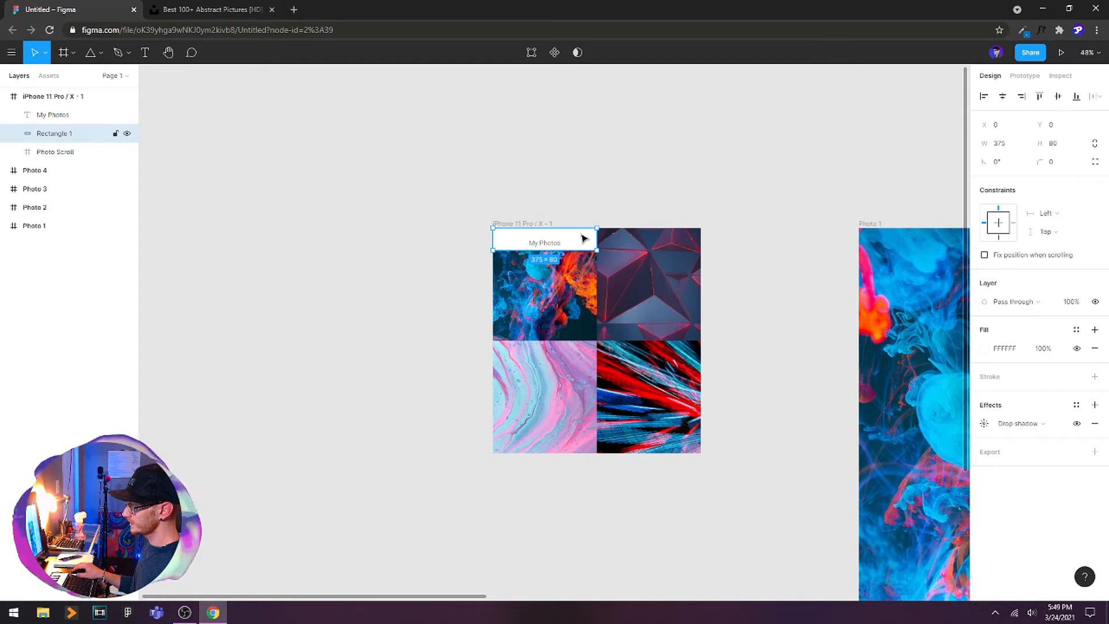
{"action": "left_click_drag", "start_coordinate": [597, 238], "coordinate": [700, 239]}
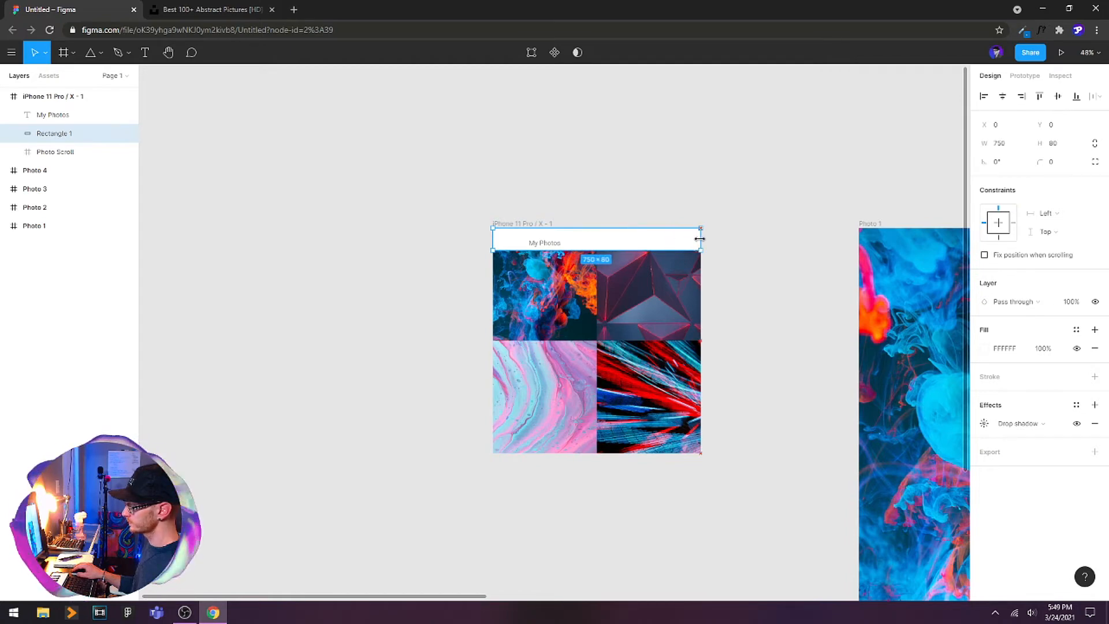
{"action": "left_click", "coordinate": [662, 205]}
- Preview the iPhone frame as a prototype and set its overflow behavior to Horizontal scrolling
{"action": "left_click", "coordinate": [541, 223]}
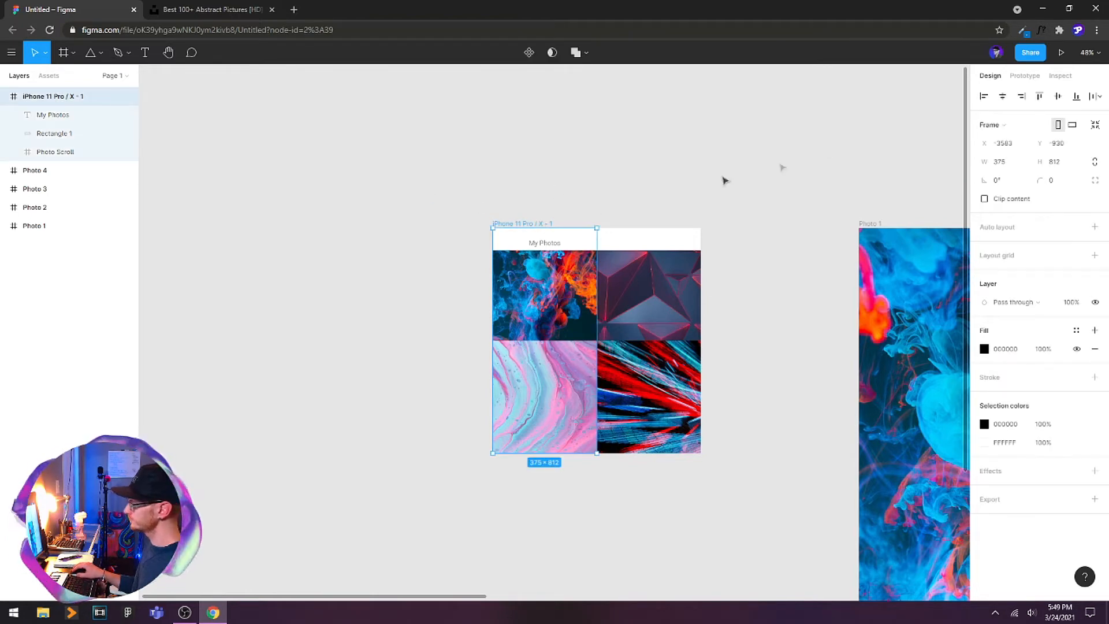
{"action": "left_click", "coordinate": [1063, 53]}
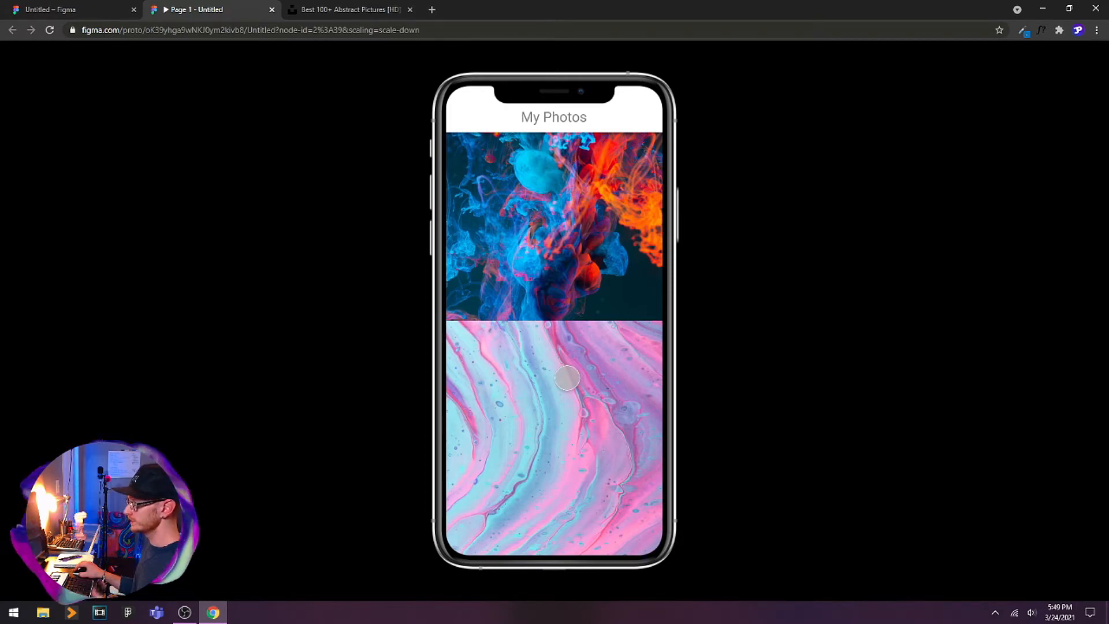
{"action": "left_click", "coordinate": [71, 11]}
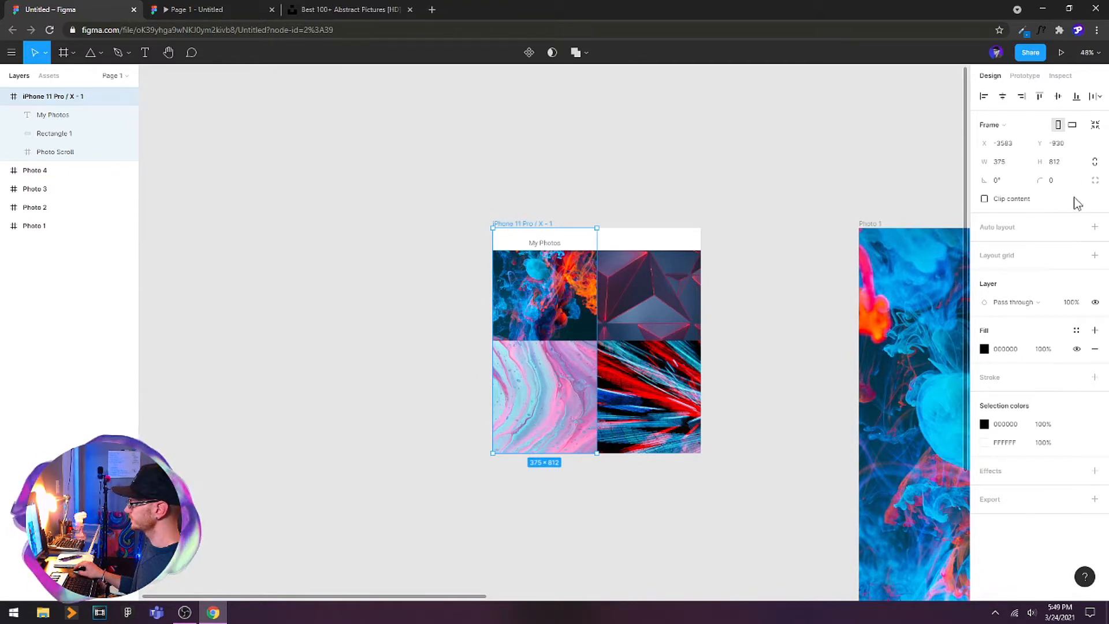
{"action": "left_click", "coordinate": [1034, 79]}
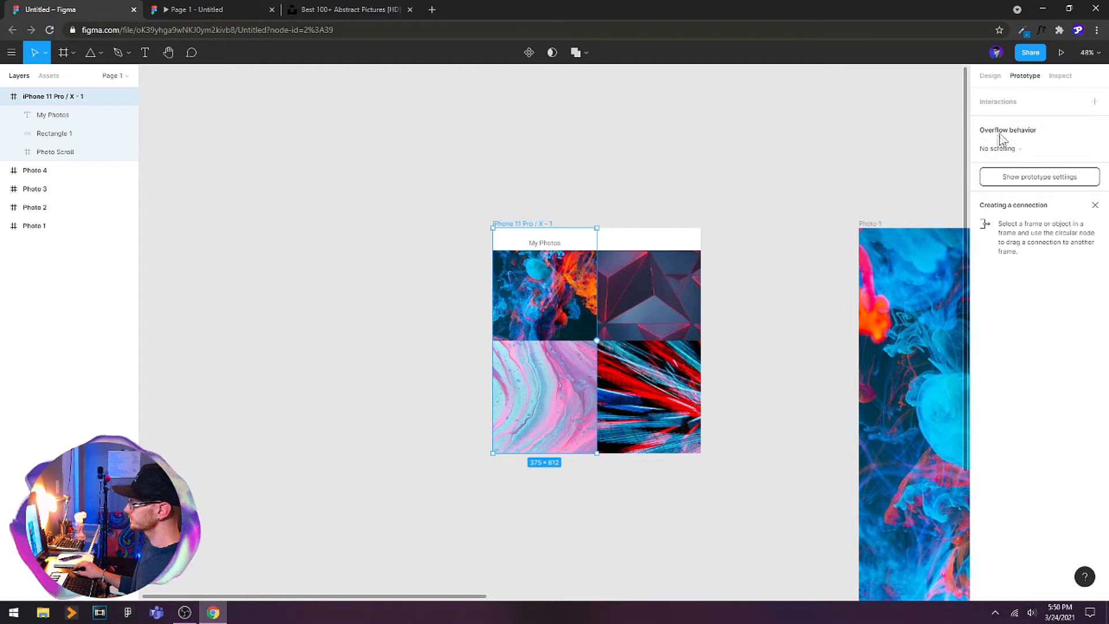
{"action": "left_click", "coordinate": [1028, 150]}
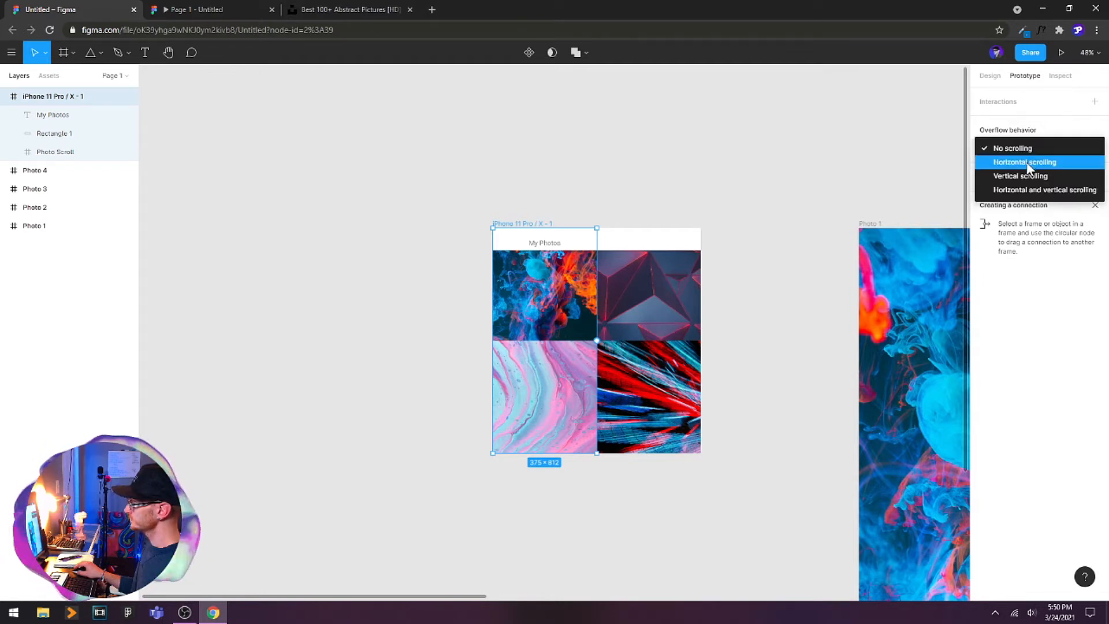
{"action": "left_click", "coordinate": [1027, 164]}
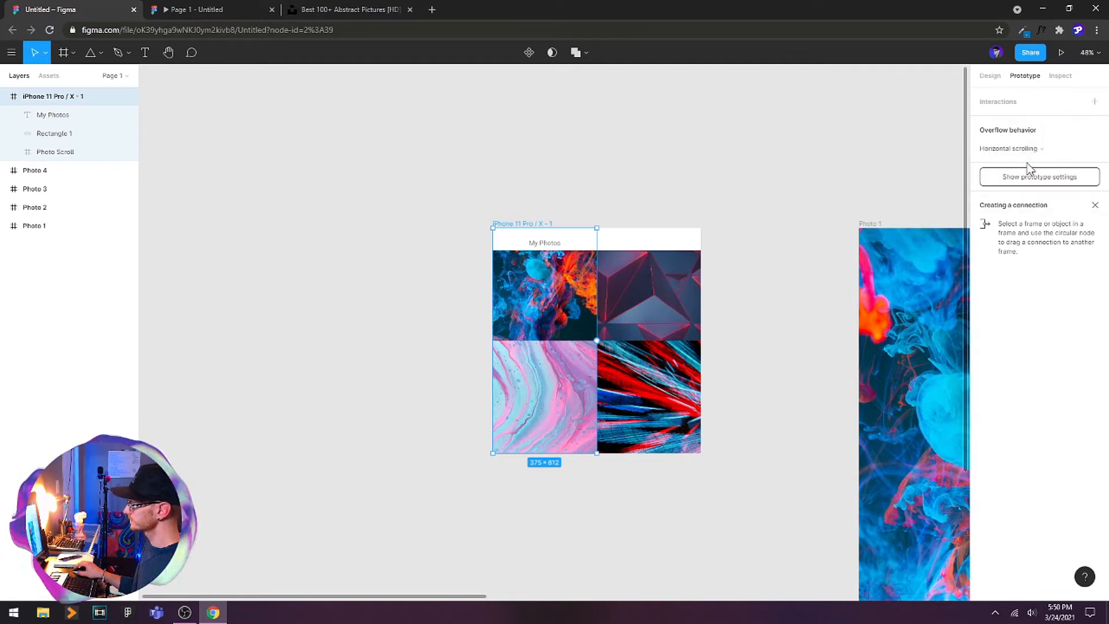
- Test the horizontal scrolling in the prototype preview by swiping the photo grid left and back right
{"action": "left_click", "coordinate": [210, 13]}
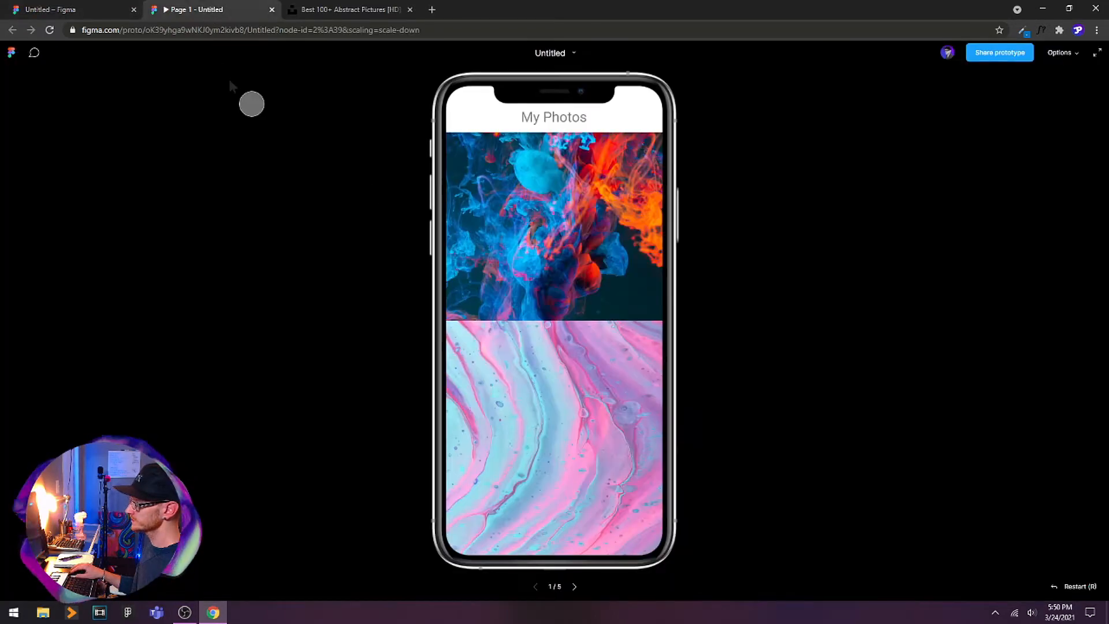
{"action": "left_click_drag", "start_coordinate": [599, 299], "coordinate": [471, 293]}
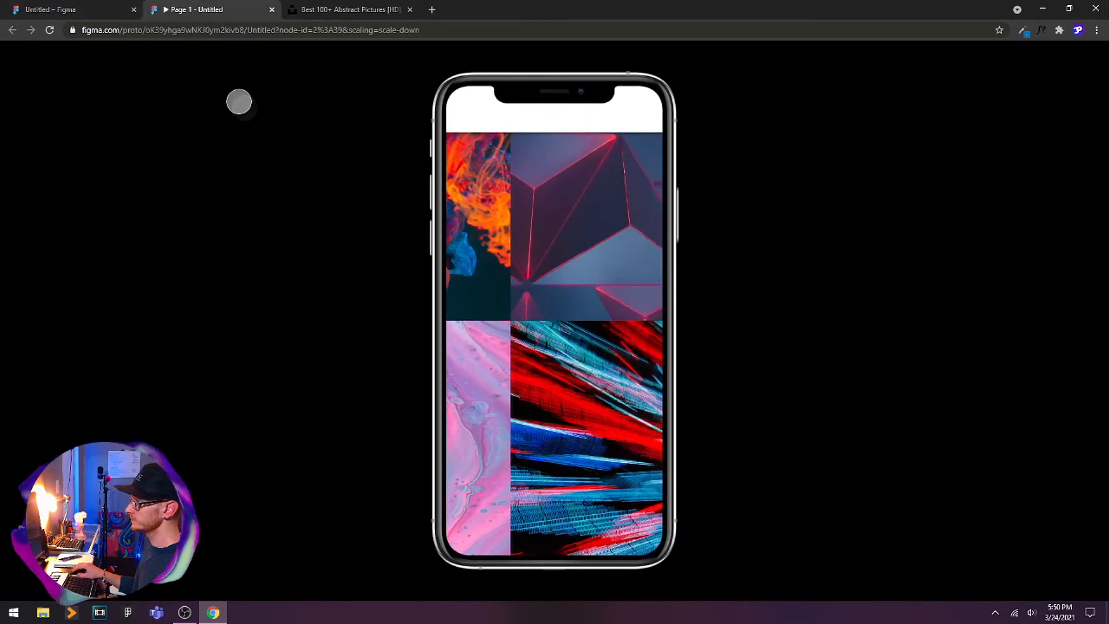
{"action": "left_click_drag", "start_coordinate": [567, 301], "coordinate": [648, 302]}
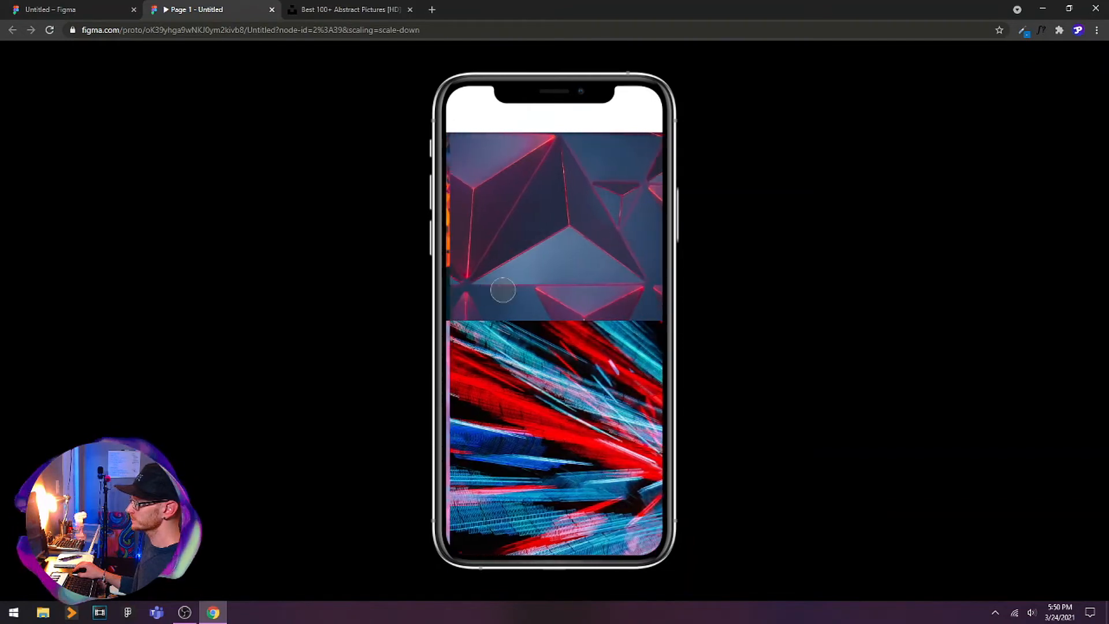
- Swipe the photo grid repeatedly back toward its first column in the prototype preview to check the end of the scroll
{"action": "left_click_drag", "start_coordinate": [536, 292], "coordinate": [709, 300]}
{"action": "left_click_drag", "start_coordinate": [506, 301], "coordinate": [670, 309]}
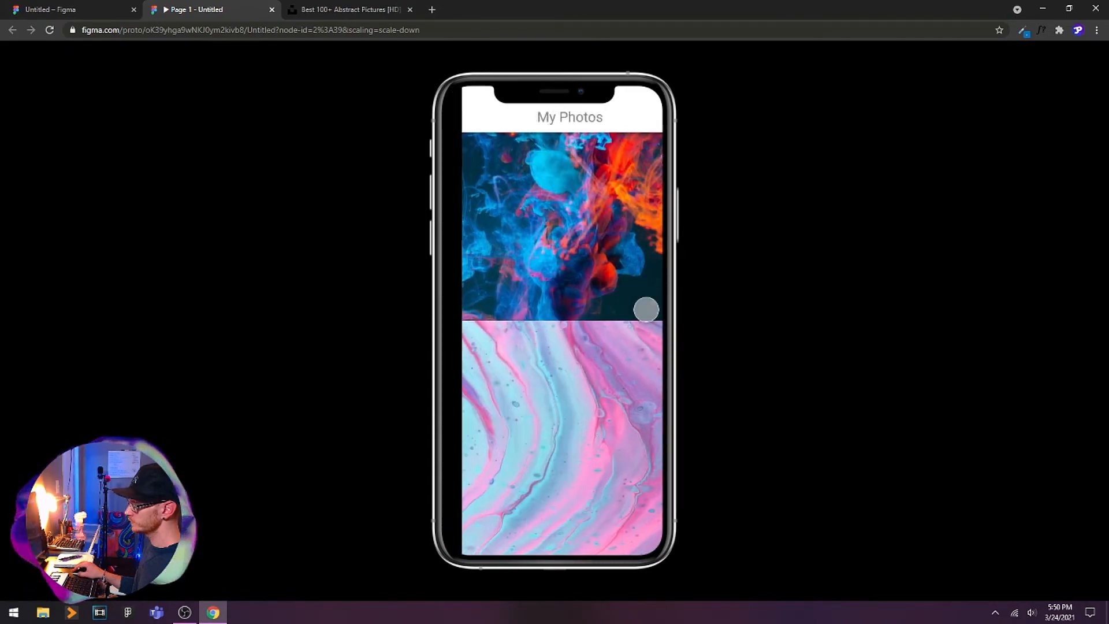
{"action": "left_click_drag", "start_coordinate": [494, 296], "coordinate": [745, 289]}
{"action": "left_click_drag", "start_coordinate": [597, 292], "coordinate": [750, 305]}
{"action": "left_click_drag", "start_coordinate": [616, 302], "coordinate": [700, 282]}
{"action": "left_click_drag", "start_coordinate": [574, 277], "coordinate": [569, 235]}
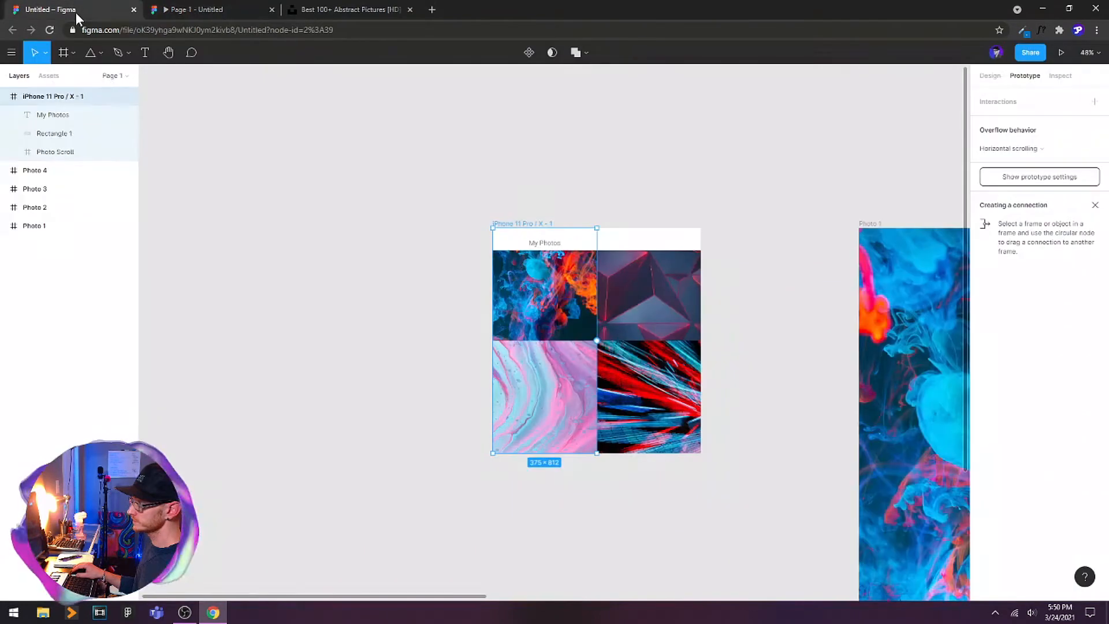
- In the design file, link the grid's Photo 5 to the full-size Photo 1 frame with an On tap, Navigate to interaction
{"action": "left_click", "coordinate": [74, 11]}
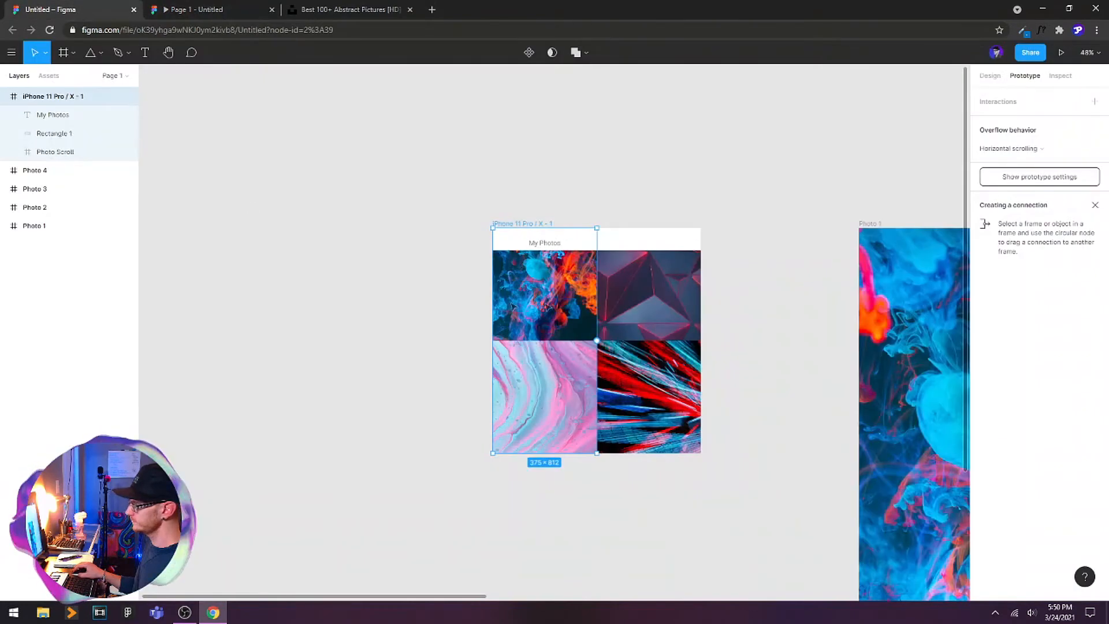
{"action": "double_click", "coordinate": [558, 324]}
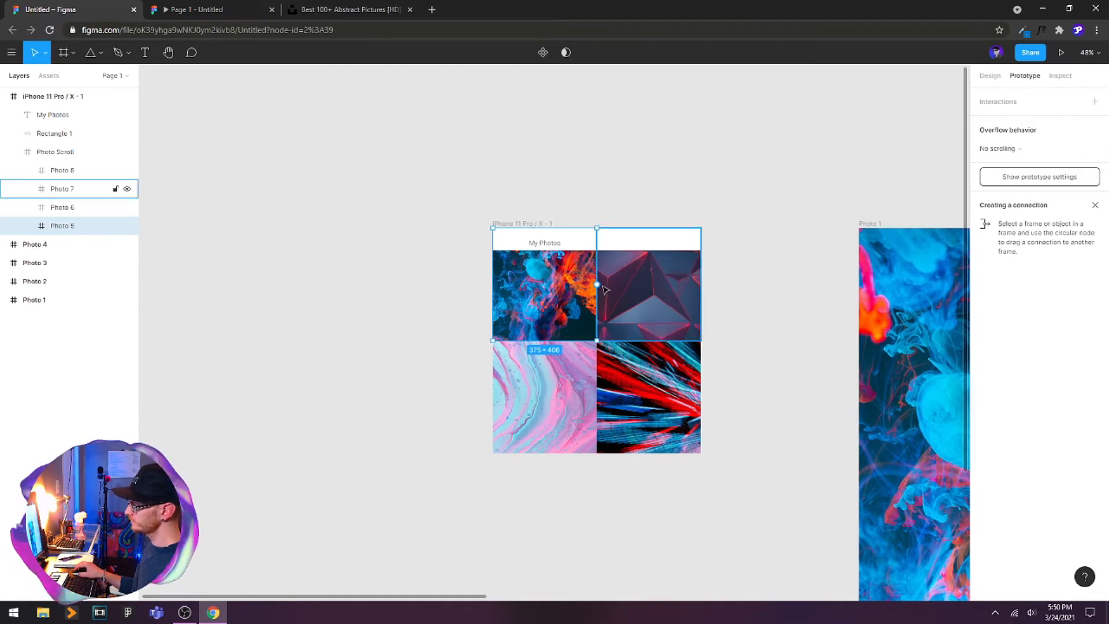
{"action": "scroll", "coordinate": [598, 287], "scroll_direction": "up", "scroll_amount": 5}
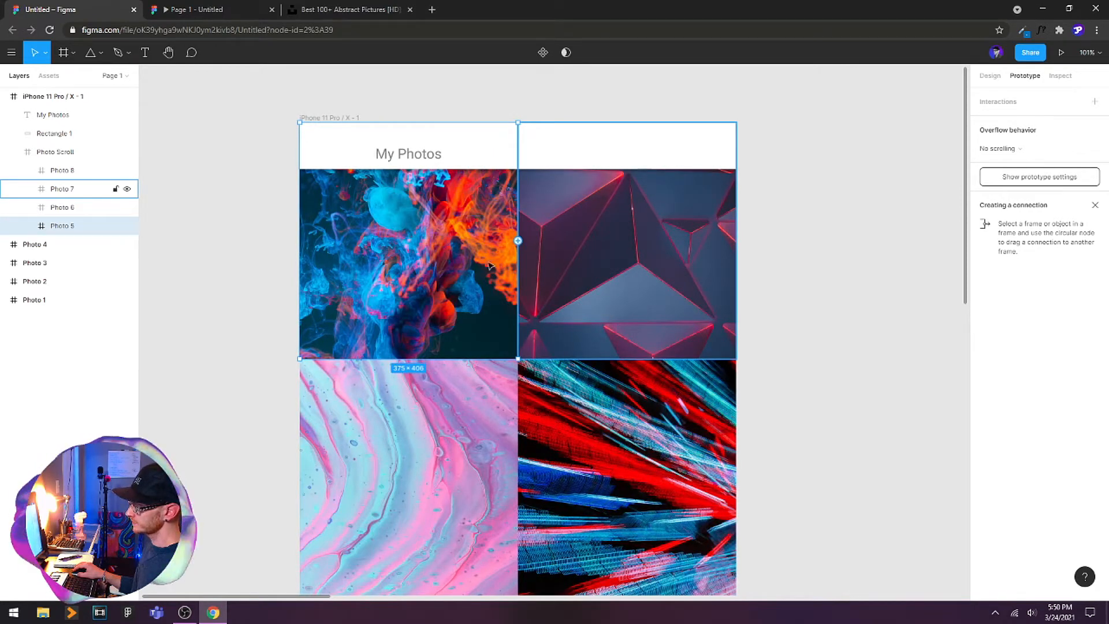
{"action": "scroll", "coordinate": [516, 250], "scroll_direction": "down", "scroll_amount": 6}
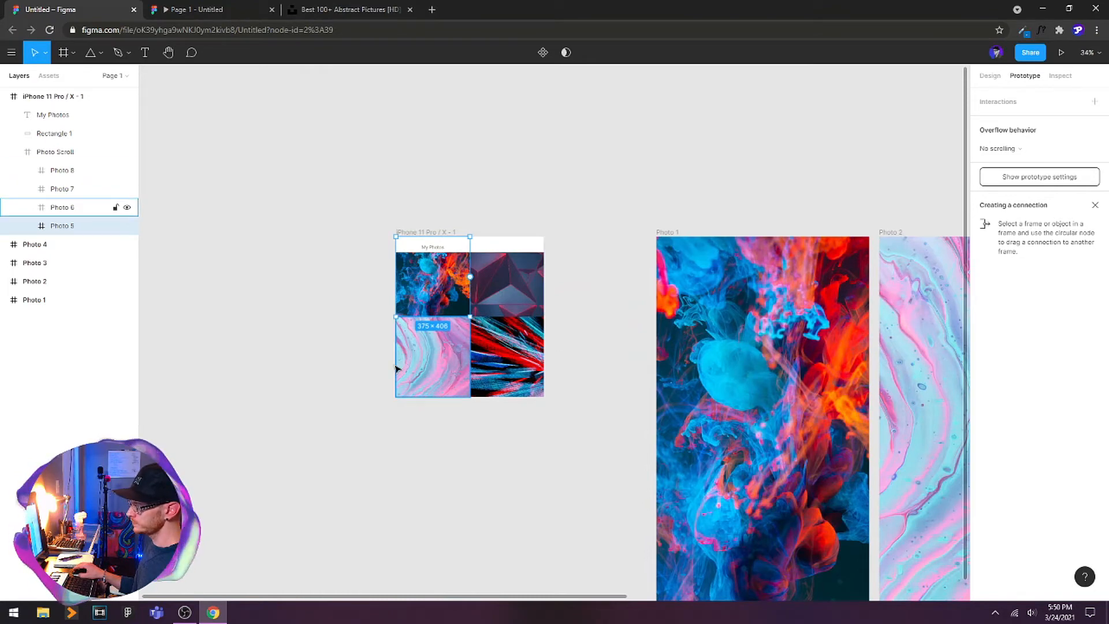
{"action": "scroll", "coordinate": [373, 372], "scroll_direction": "down", "scroll_amount": 4}
{"action": "scroll", "coordinate": [526, 401], "scroll_direction": "up", "scroll_amount": 1}
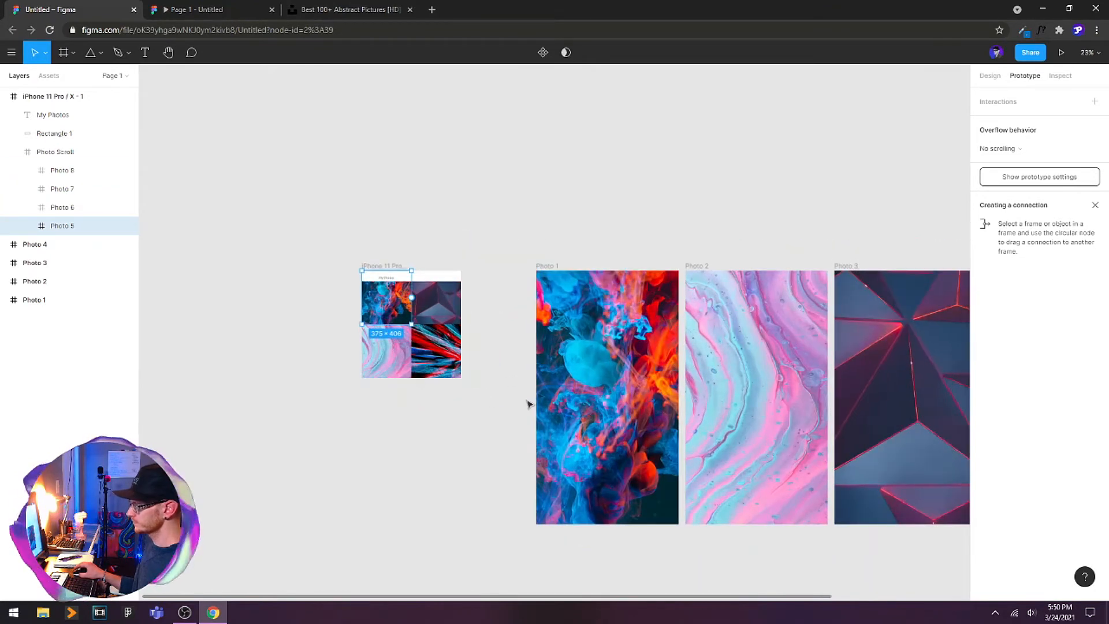
{"action": "left_click_drag", "start_coordinate": [737, 367], "coordinate": [614, 358]}
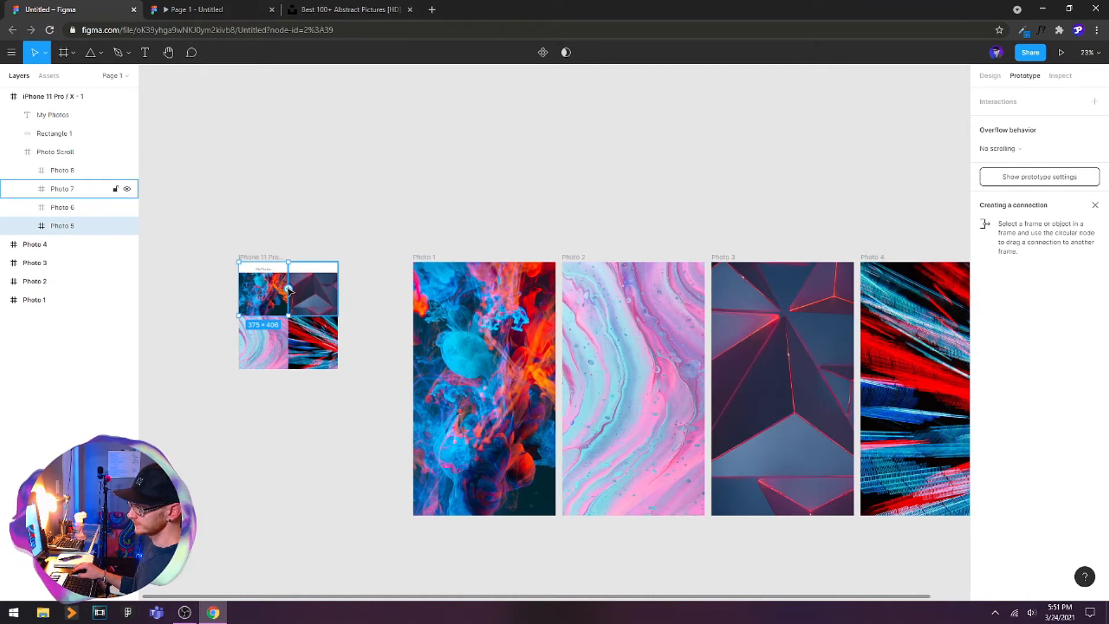
{"action": "mouse_move", "coordinate": [289, 288]}
{"action": "left_mouse_down"}
{"action": "mouse_move", "coordinate": [411, 386]}
{"action": "mouse_move", "coordinate": [288, 301]}
{"action": "left_mouse_up"}
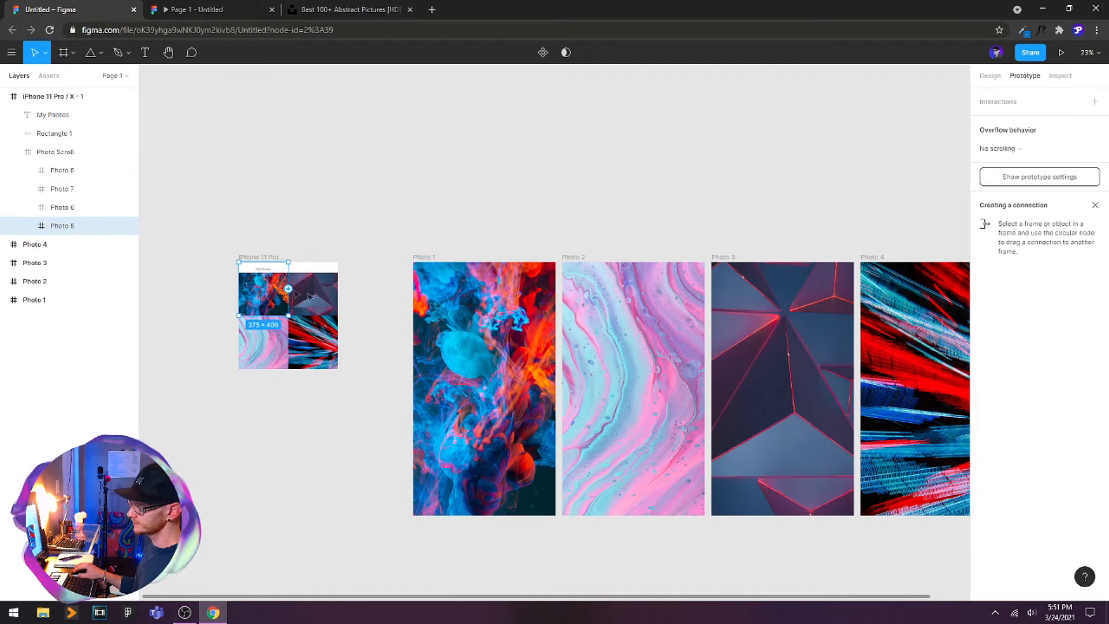
{"action": "left_click_drag", "start_coordinate": [288, 289], "coordinate": [477, 346]}
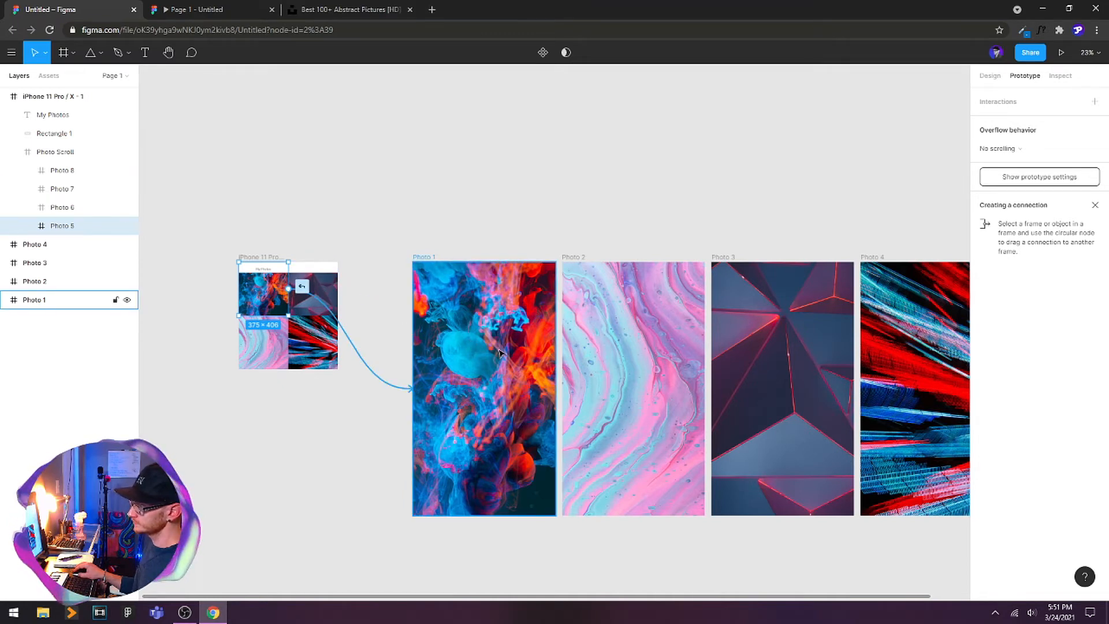
{"action": "left_click_drag", "start_coordinate": [500, 352], "coordinate": [498, 352]}
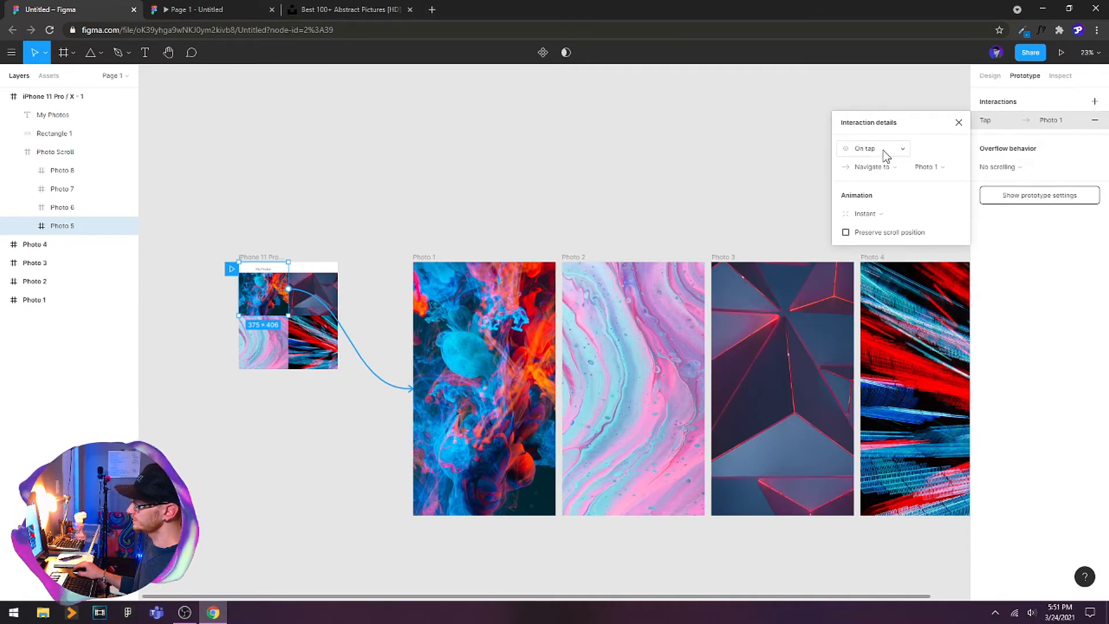
{"action": "left_click", "coordinate": [900, 168]}
{"action": "left_click", "coordinate": [900, 168]}
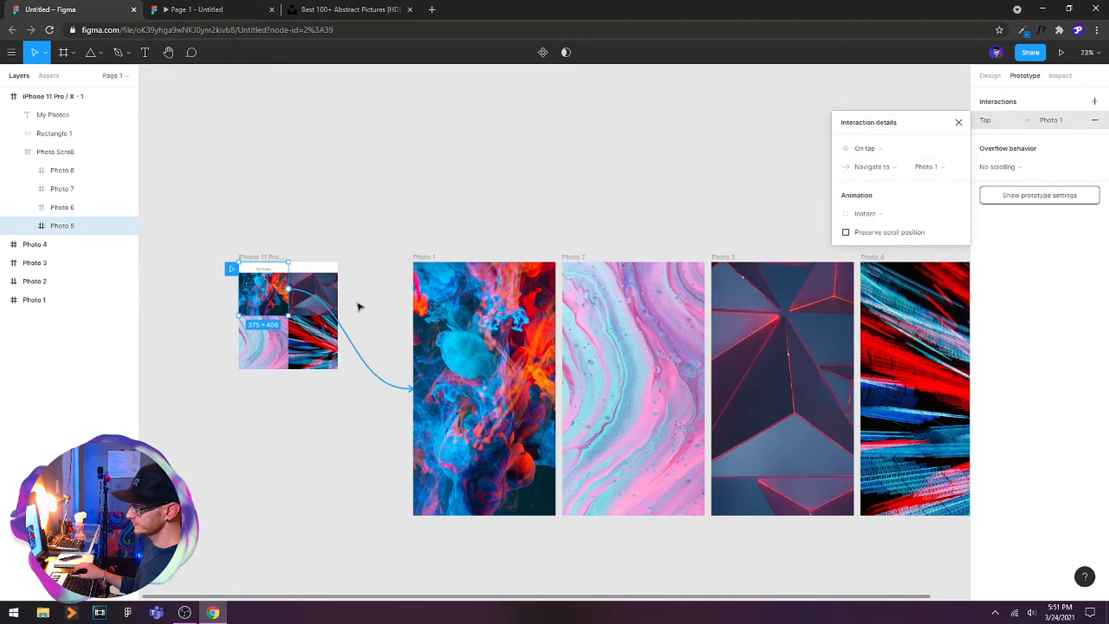
- Link the remaining grid photos with tap interactions: Photo 6 to Photo 2, Photo 7 to Photo 3, and Photo 8 to Photo 4
{"action": "left_click", "coordinate": [270, 351]}
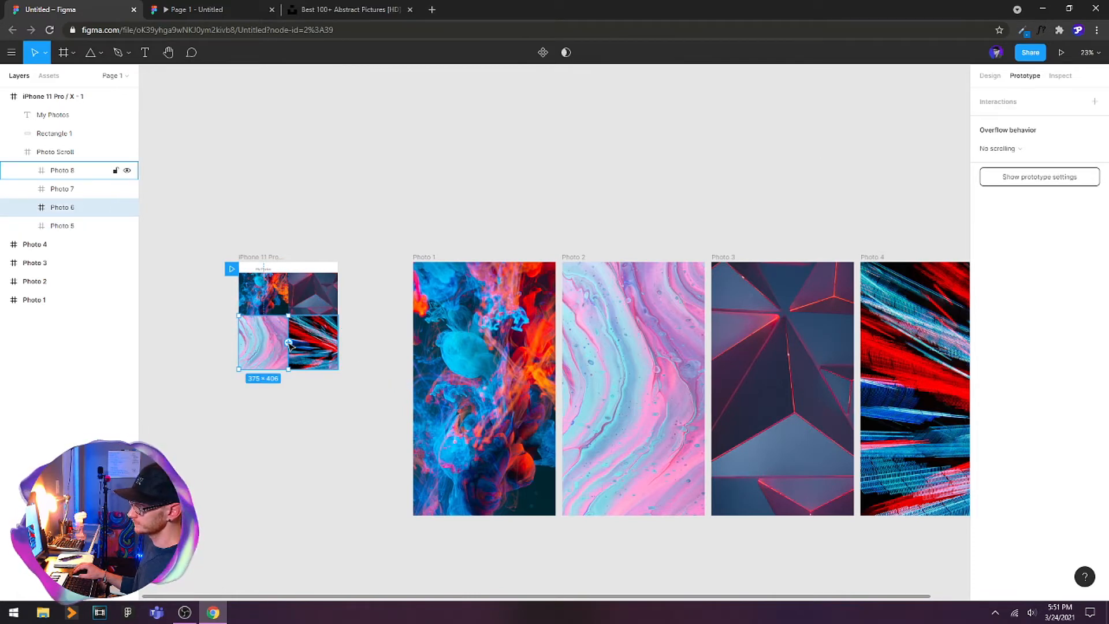
{"action": "left_click", "coordinate": [326, 292]}
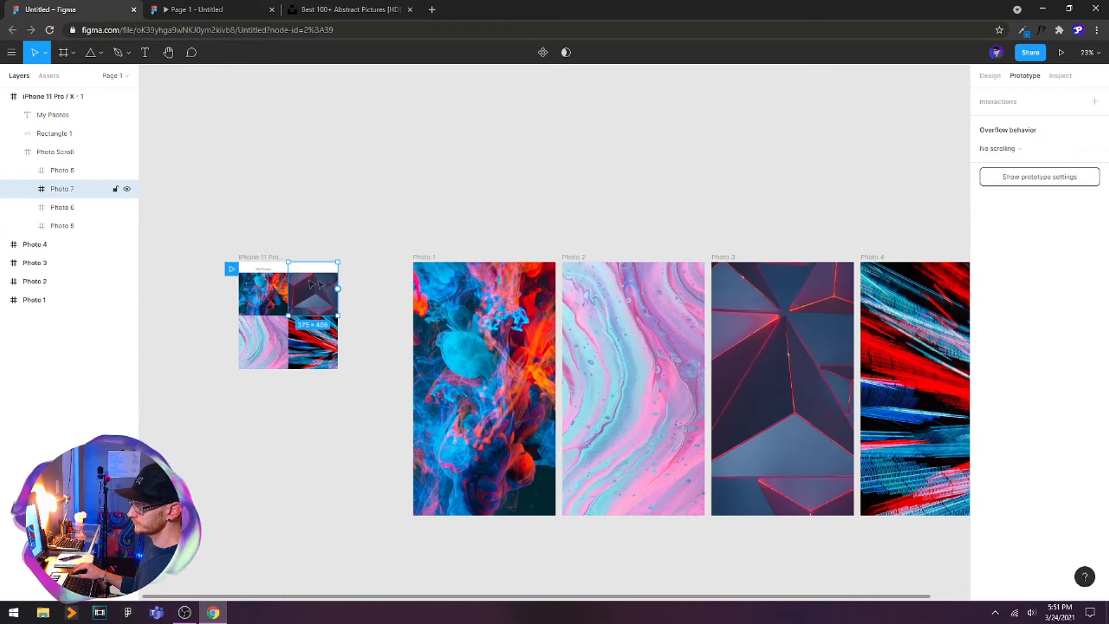
{"action": "left_click_drag", "start_coordinate": [338, 288], "coordinate": [751, 346]}
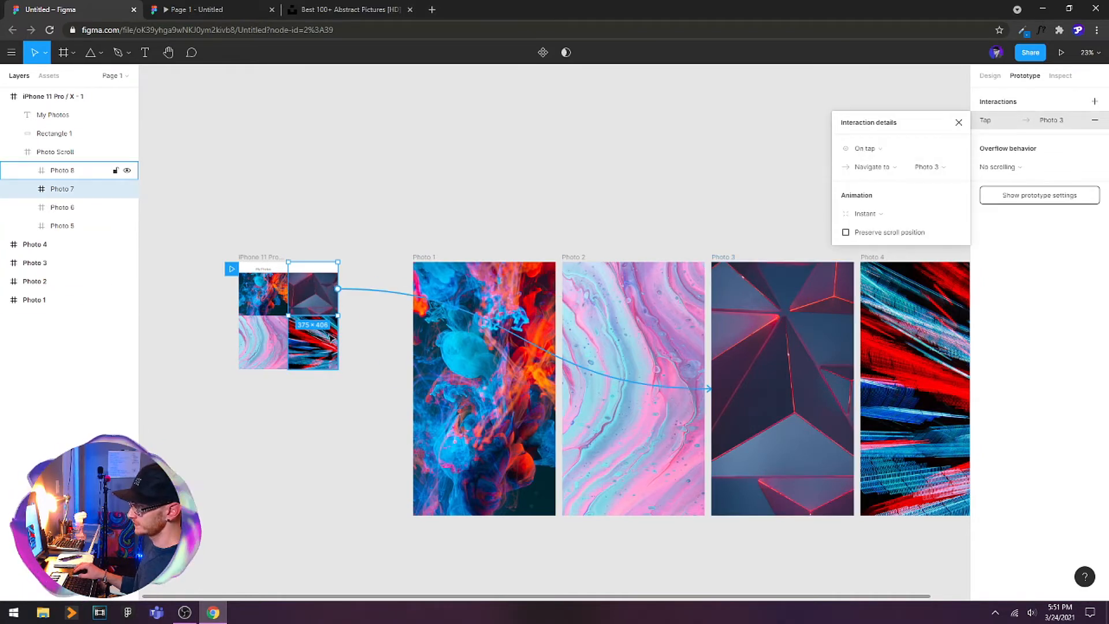
{"action": "left_click", "coordinate": [331, 340]}
{"action": "left_click_drag", "start_coordinate": [338, 344], "coordinate": [896, 387]}
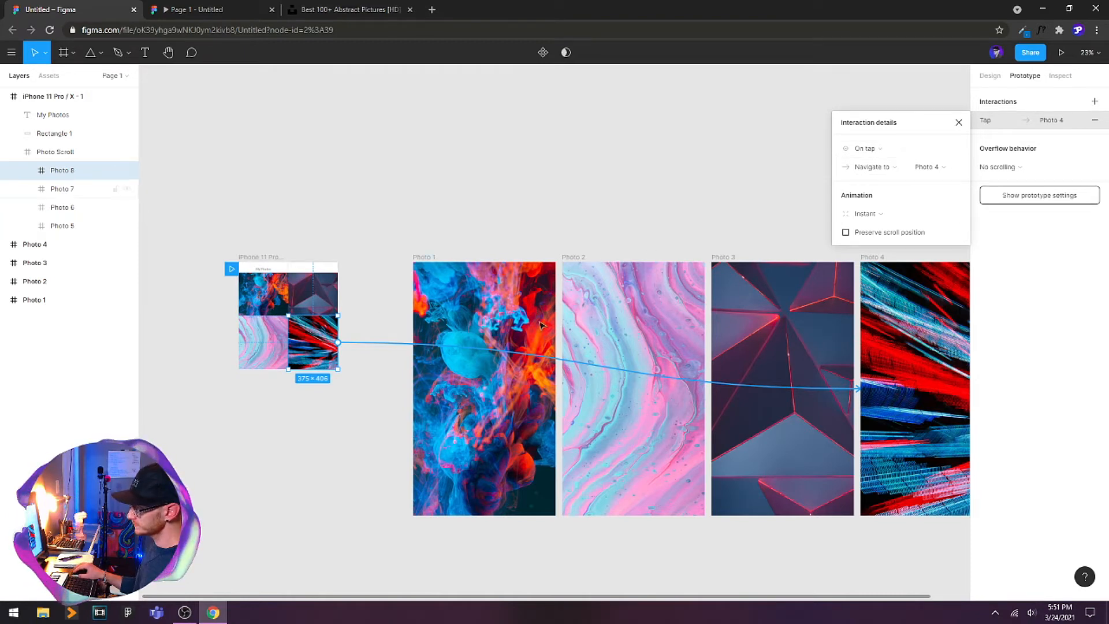
- Set the animation of the tap interactions on grid photos Photo 8 and Photo 7 to Smart animate
{"action": "left_click", "coordinate": [866, 214]}
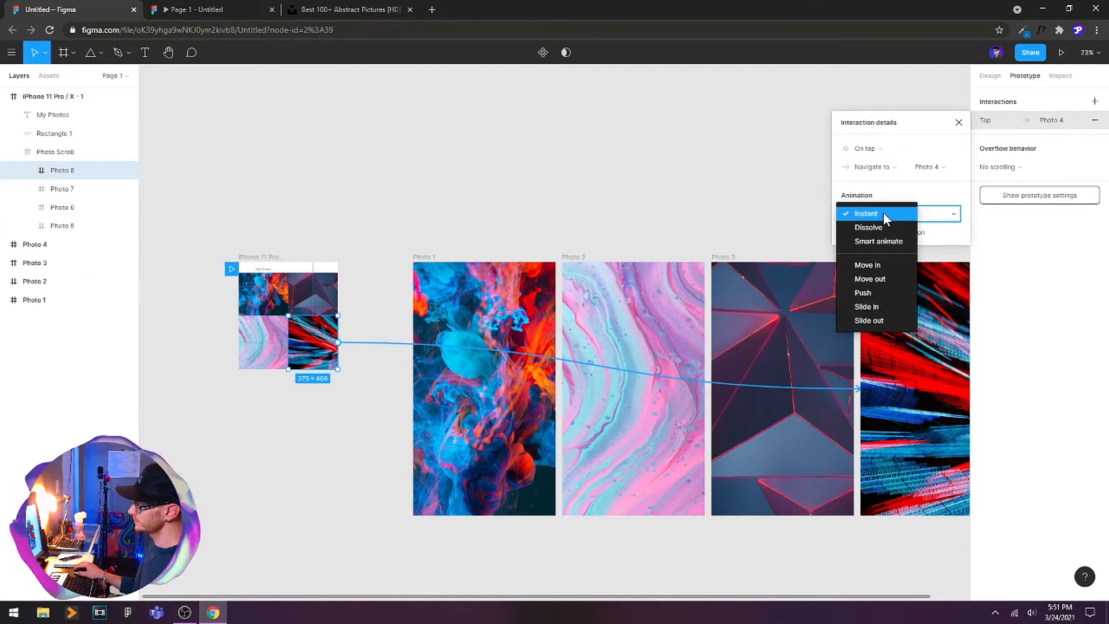
{"action": "left_click", "coordinate": [887, 243]}
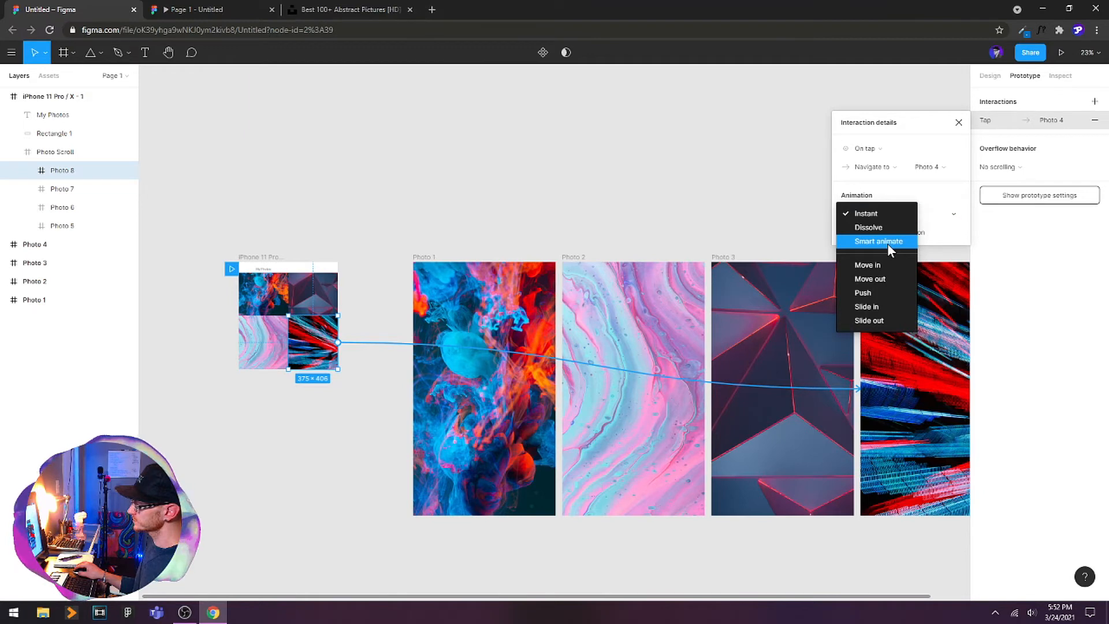
{"action": "left_click", "coordinate": [327, 299]}
{"action": "left_click", "coordinate": [789, 302]}
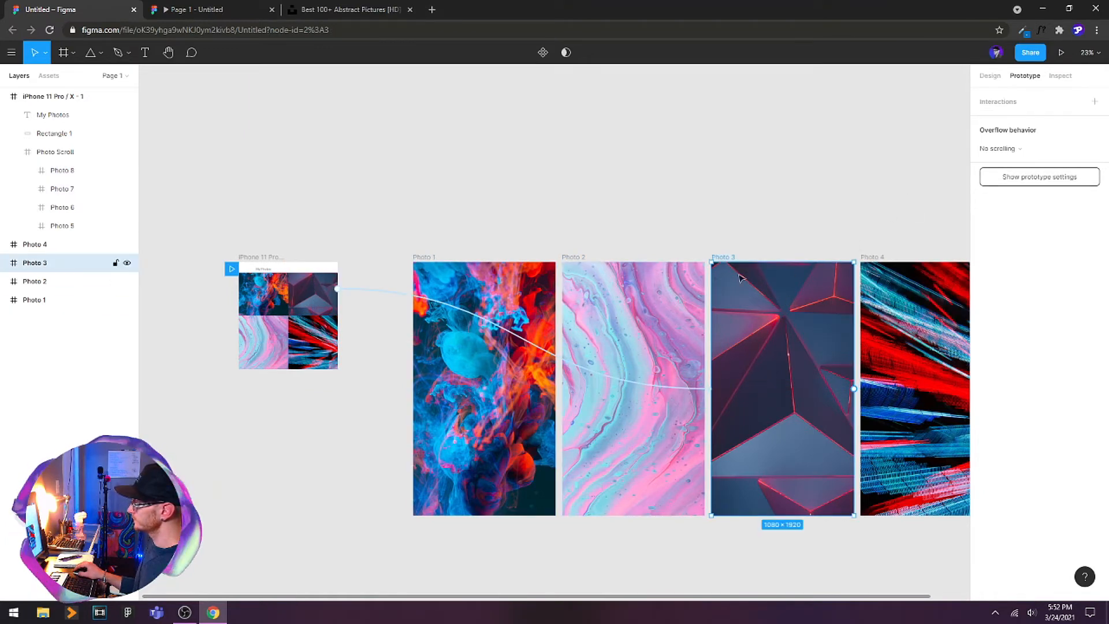
{"action": "left_click", "coordinate": [312, 306]}
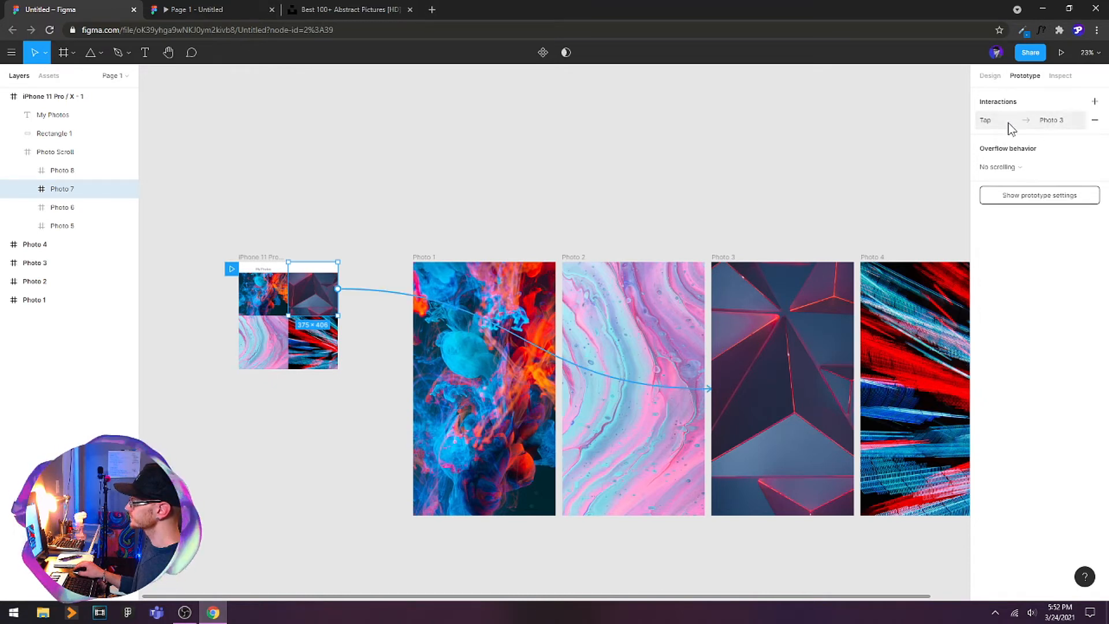
{"action": "left_click", "coordinate": [1054, 124]}
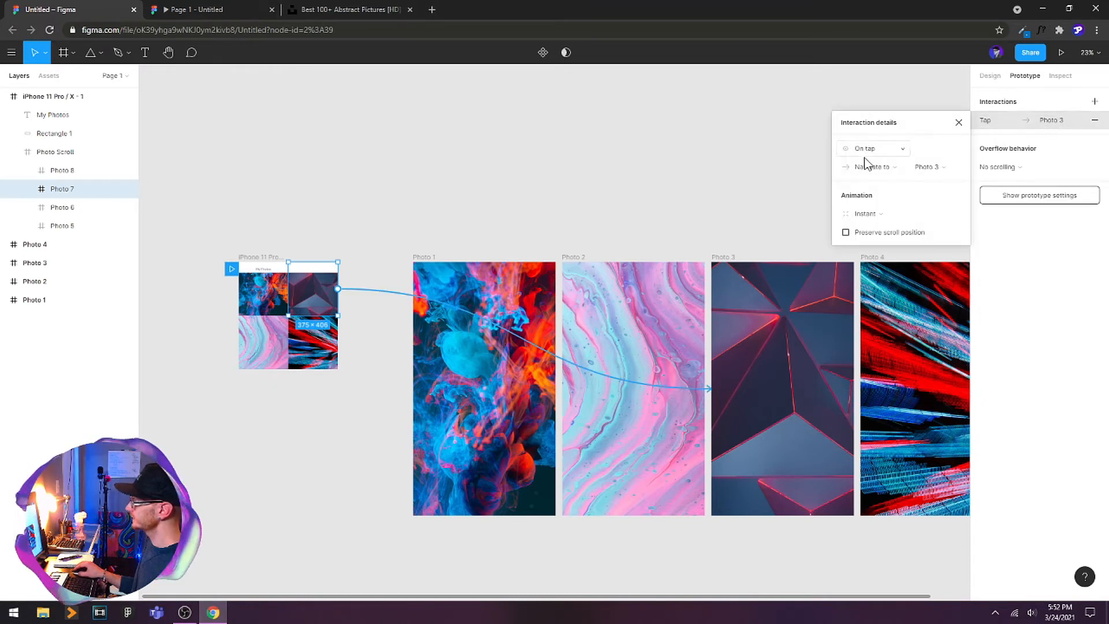
{"action": "left_click", "coordinate": [890, 215]}
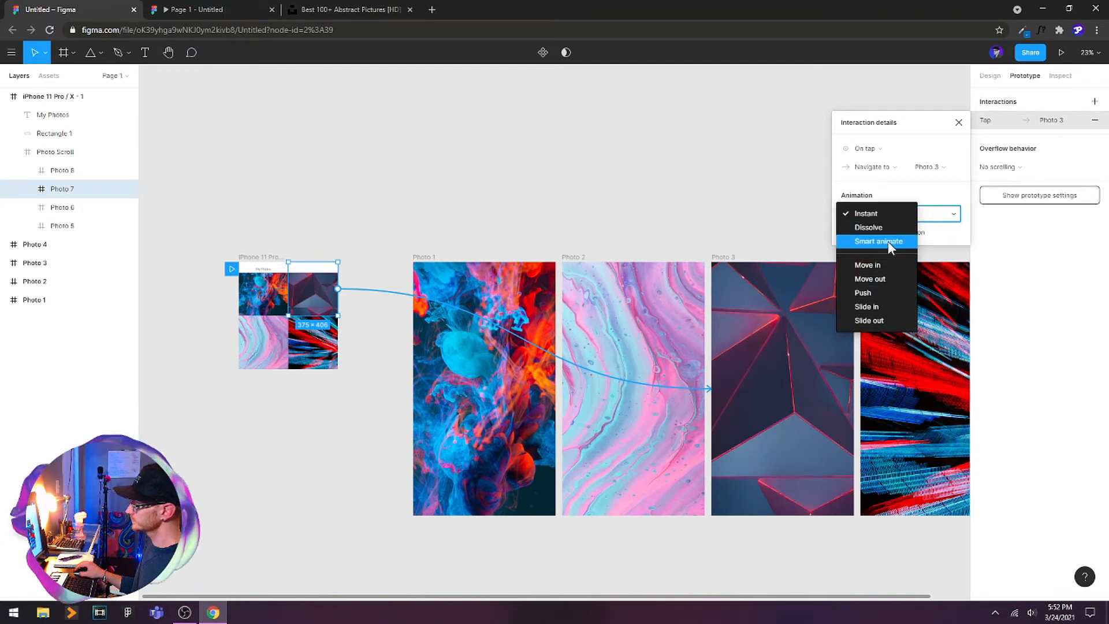
{"action": "left_click", "coordinate": [890, 248]}
- Set the tap interaction animation on grid photos Photo 5 and Photo 6 to Smart animate
{"action": "left_click", "coordinate": [62, 226]}
{"action": "left_click", "coordinate": [999, 120]}
{"action": "left_click", "coordinate": [890, 215]}
{"action": "left_click", "coordinate": [890, 247]}
{"action": "left_click", "coordinate": [62, 207]}
{"action": "left_click", "coordinate": [993, 120]}
{"action": "left_click", "coordinate": [862, 219]}
{"action": "left_click", "coordinate": [862, 321]}
{"action": "left_click", "coordinate": [514, 216]}
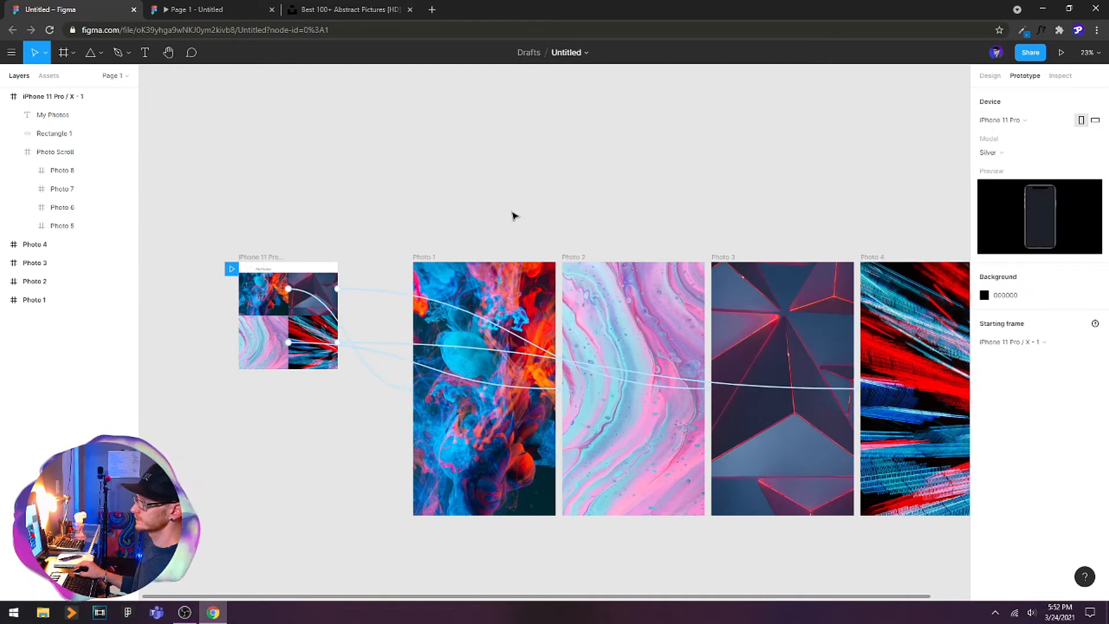
- Test the prototype preview by swiping the grid sideways and opening the first-column photos full screen
{"action": "left_click", "coordinate": [208, 12]}
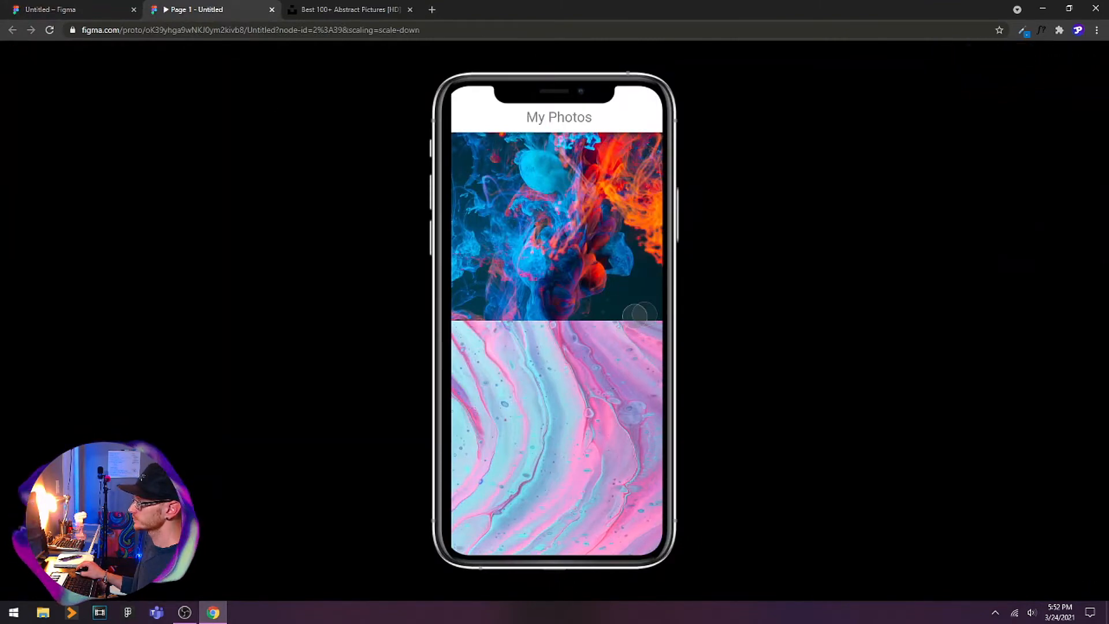
{"action": "left_click_drag", "start_coordinate": [639, 315], "coordinate": [397, 320]}
{"action": "left_click_drag", "start_coordinate": [476, 319], "coordinate": [685, 327]}
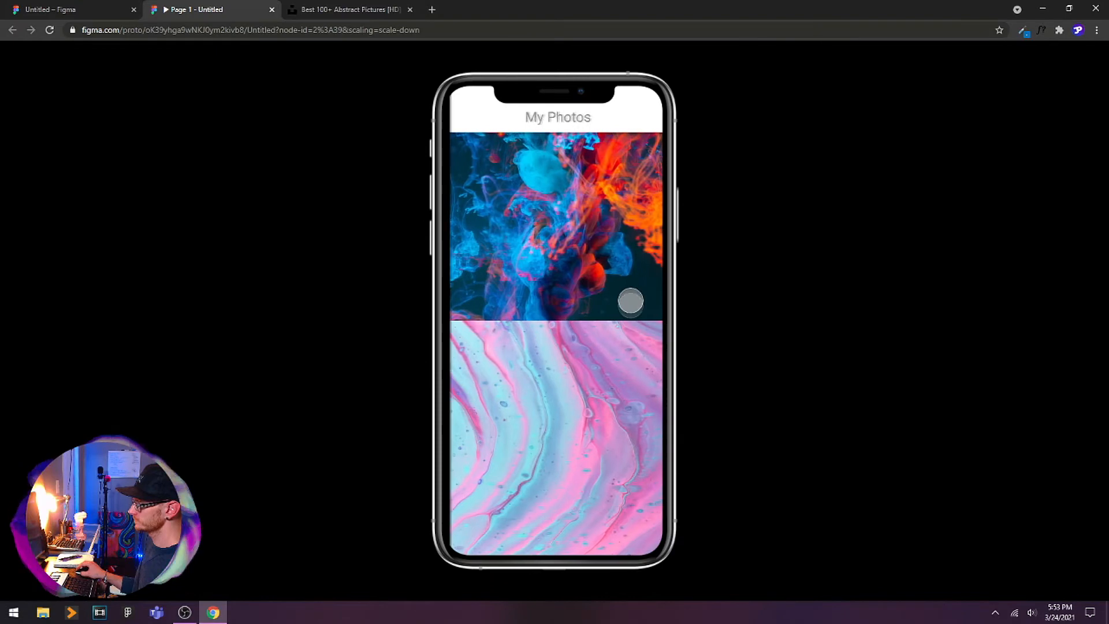
{"action": "left_click", "coordinate": [572, 243]}
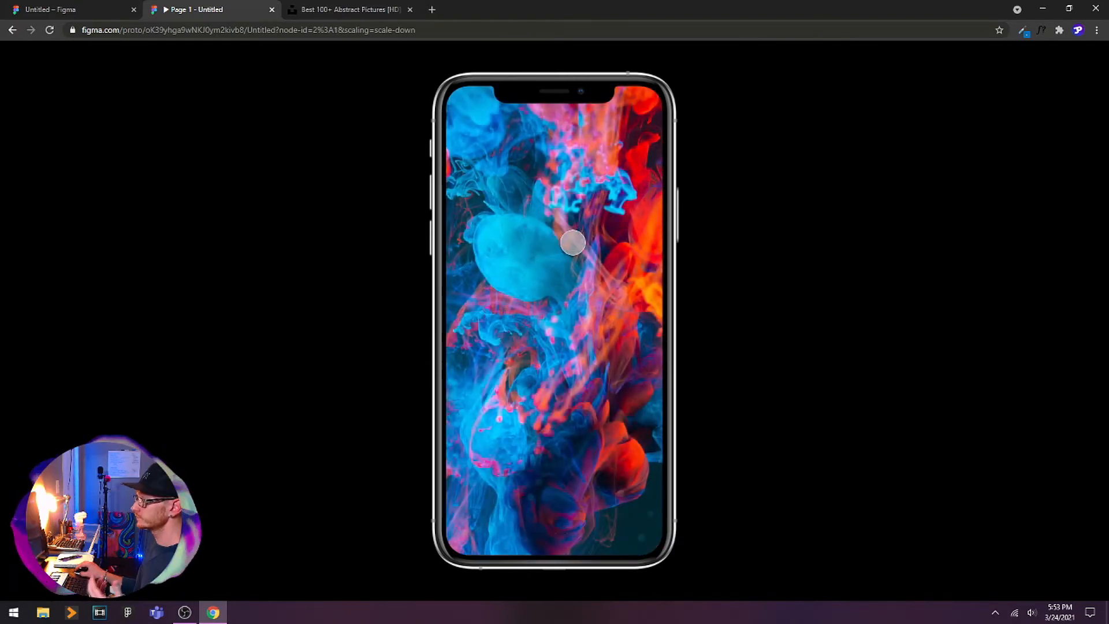
{"action": "left_click", "coordinate": [570, 323]}
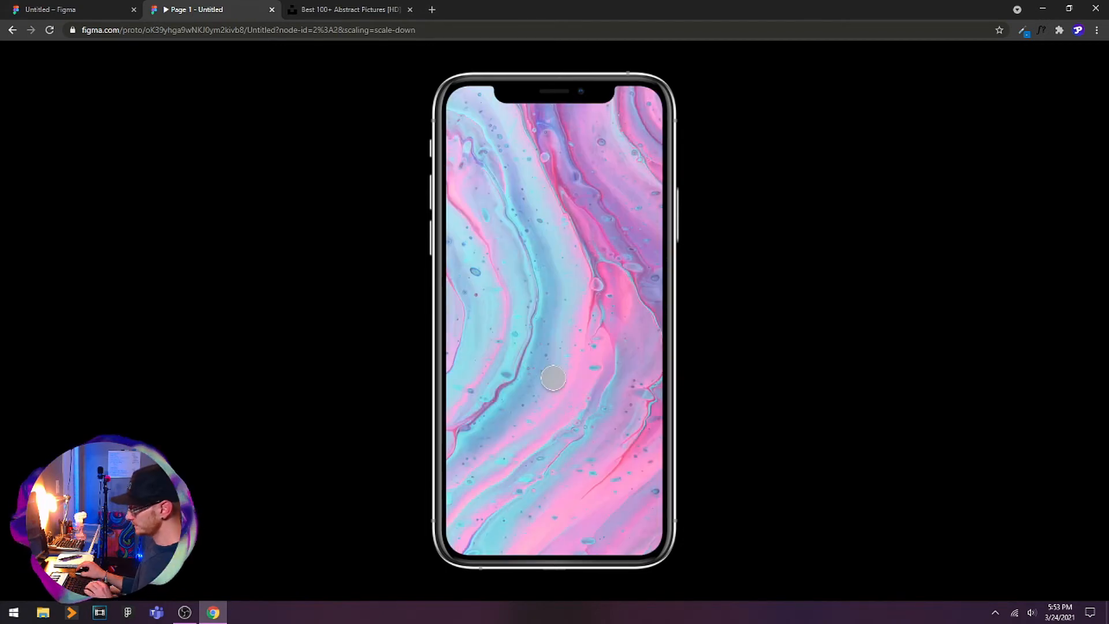
{"action": "left_click", "coordinate": [553, 378]}
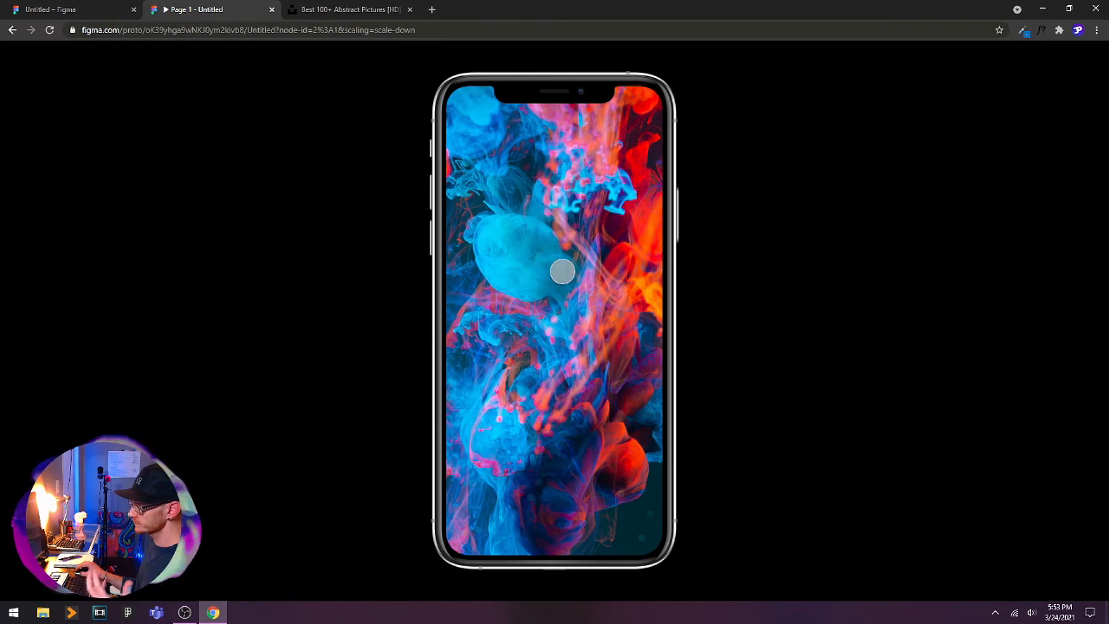
- In the design file, link the full-size Photo 1 and Photo 2 frames back to the iPhone 11 Pro / X - 1 frame on tap
{"action": "left_click", "coordinate": [82, 12]}
{"action": "left_click", "coordinate": [507, 276]}
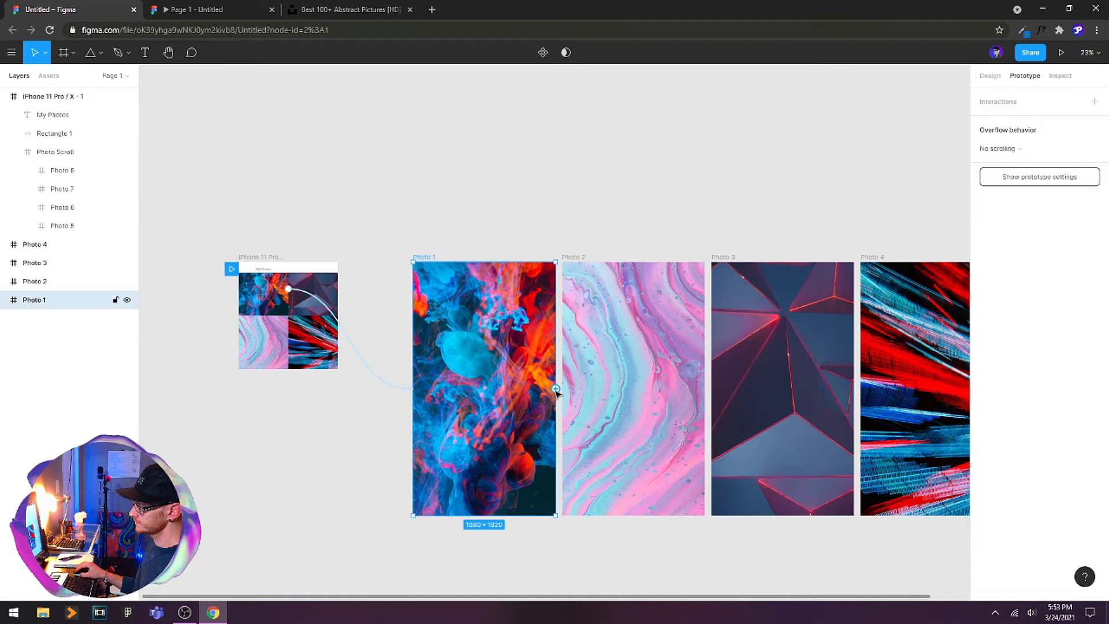
{"action": "left_click_drag", "start_coordinate": [555, 389], "coordinate": [267, 342]}
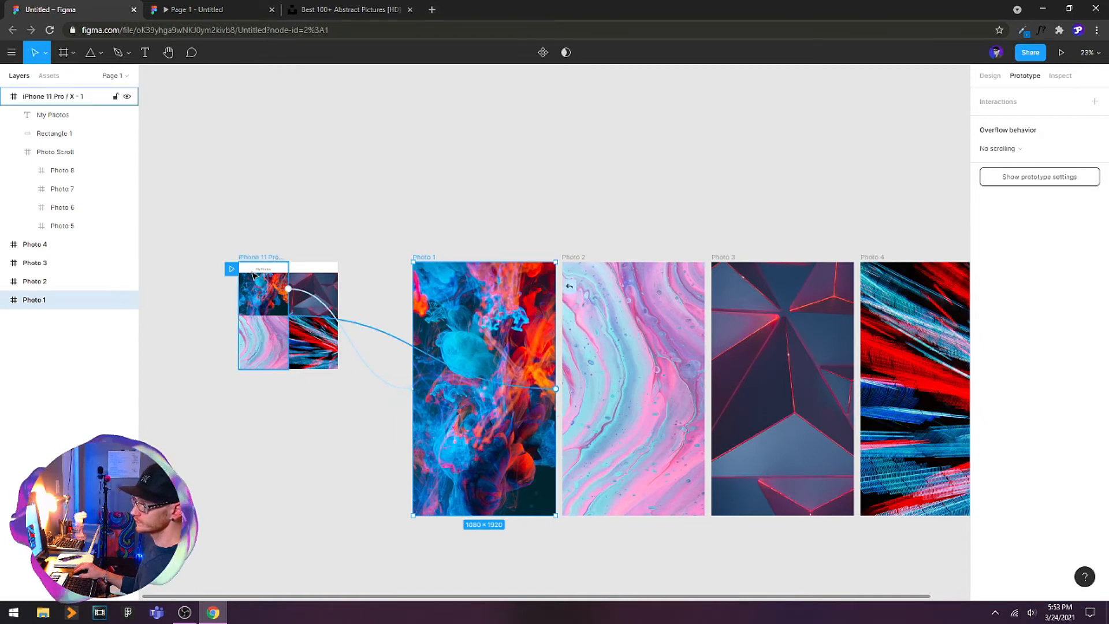
{"action": "left_click_drag", "start_coordinate": [254, 270], "coordinate": [254, 269]}
{"action": "left_click", "coordinate": [677, 383]}
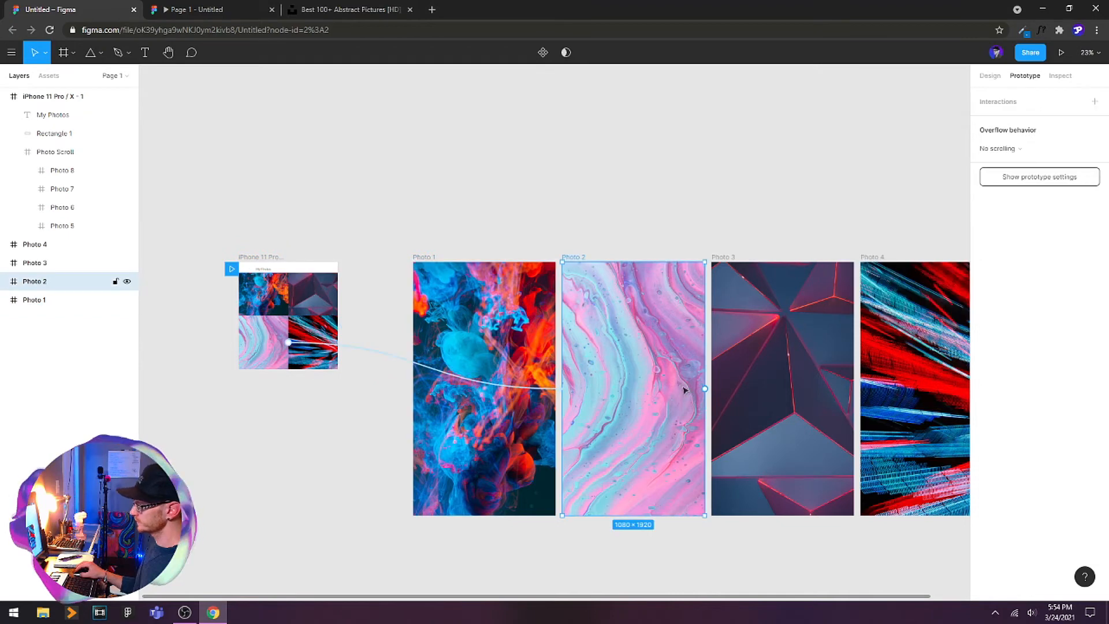
{"action": "left_click_drag", "start_coordinate": [705, 388], "coordinate": [249, 266]}
- Link the full-size Photo 3 and Photo 4 frames back to the iPhone 11 Pro / X - 1 frame on tap
{"action": "left_click", "coordinate": [725, 260]}
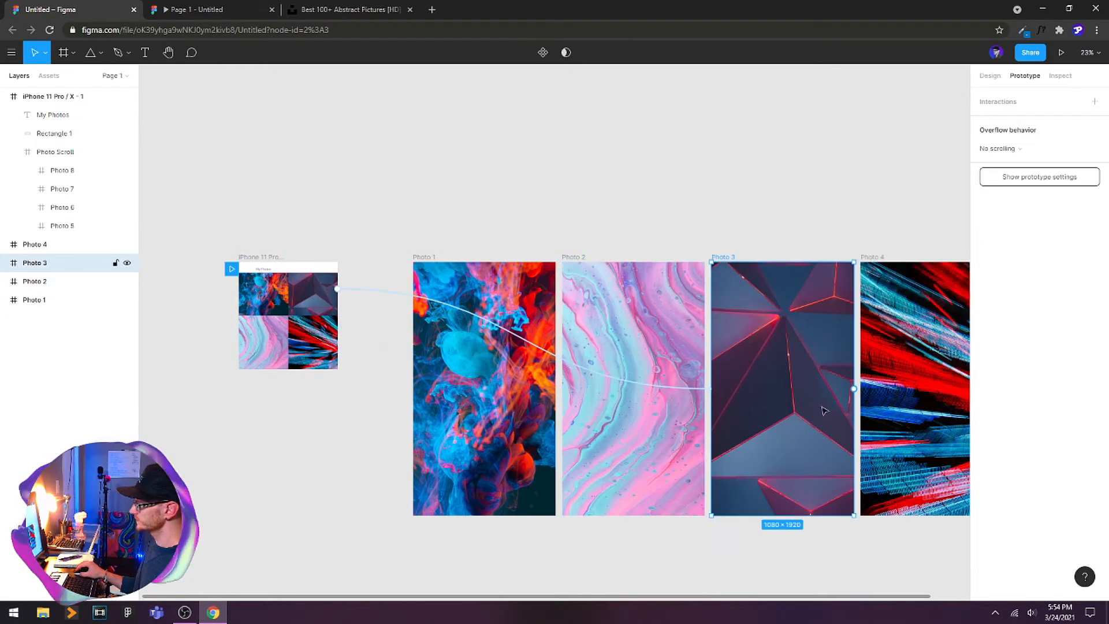
{"action": "left_click_drag", "start_coordinate": [855, 390], "coordinate": [273, 303]}
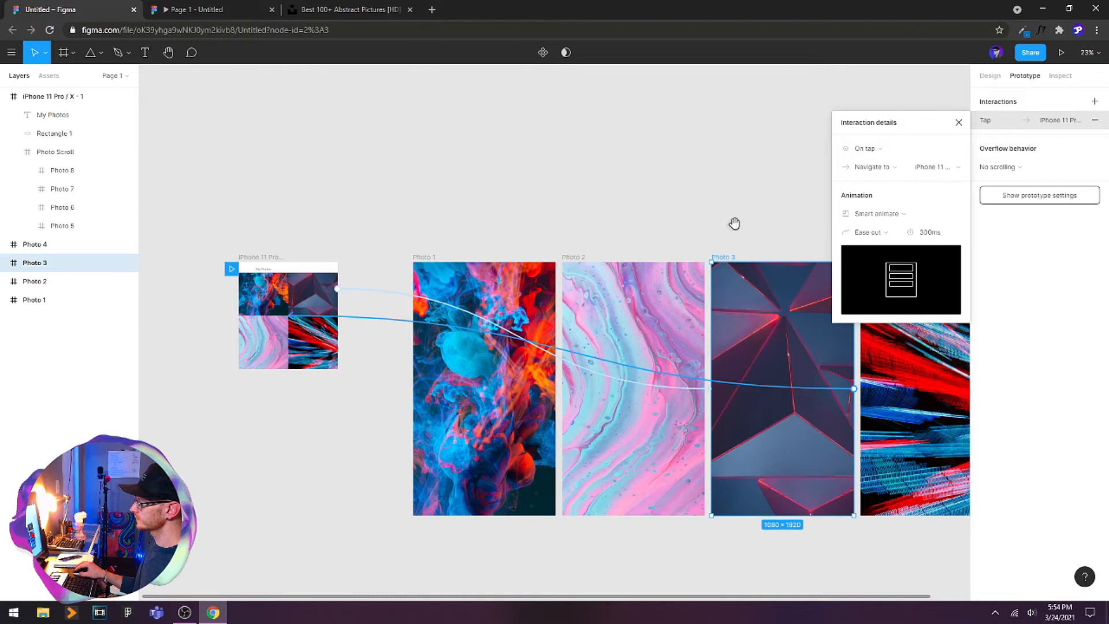
{"action": "left_click_drag", "start_coordinate": [732, 223], "coordinate": [574, 228]}
{"action": "left_click", "coordinate": [739, 292]}
{"action": "left_click_drag", "start_coordinate": [844, 392], "coordinate": [272, 304]}
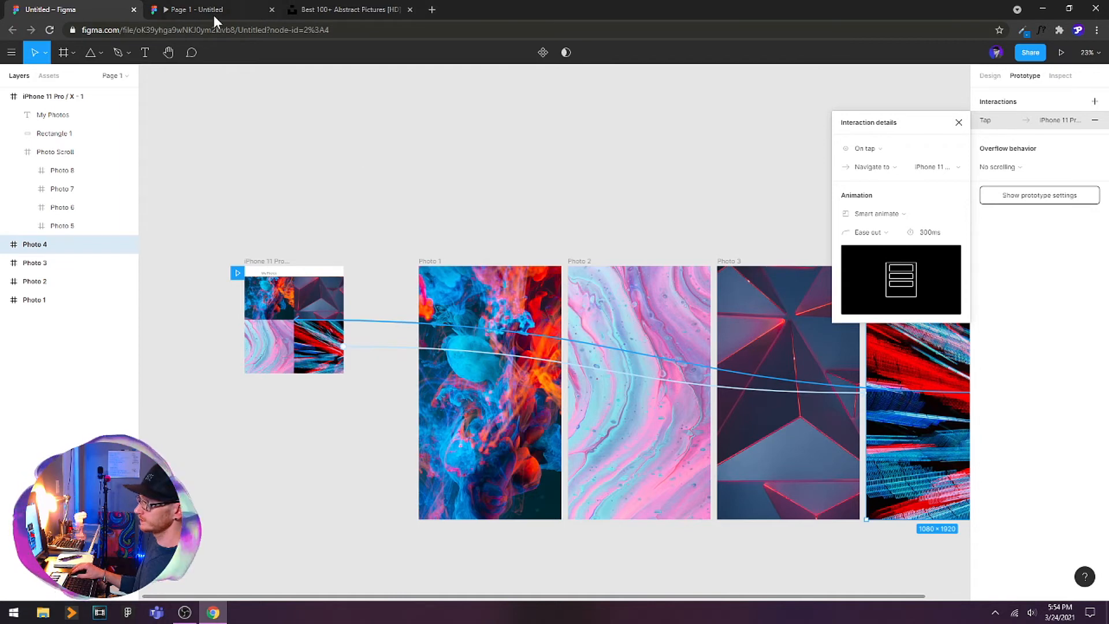
- In the prototype preview, test swiping the grid sideways and opening and closing the first-column photos full screen
{"action": "left_click", "coordinate": [226, 8]}
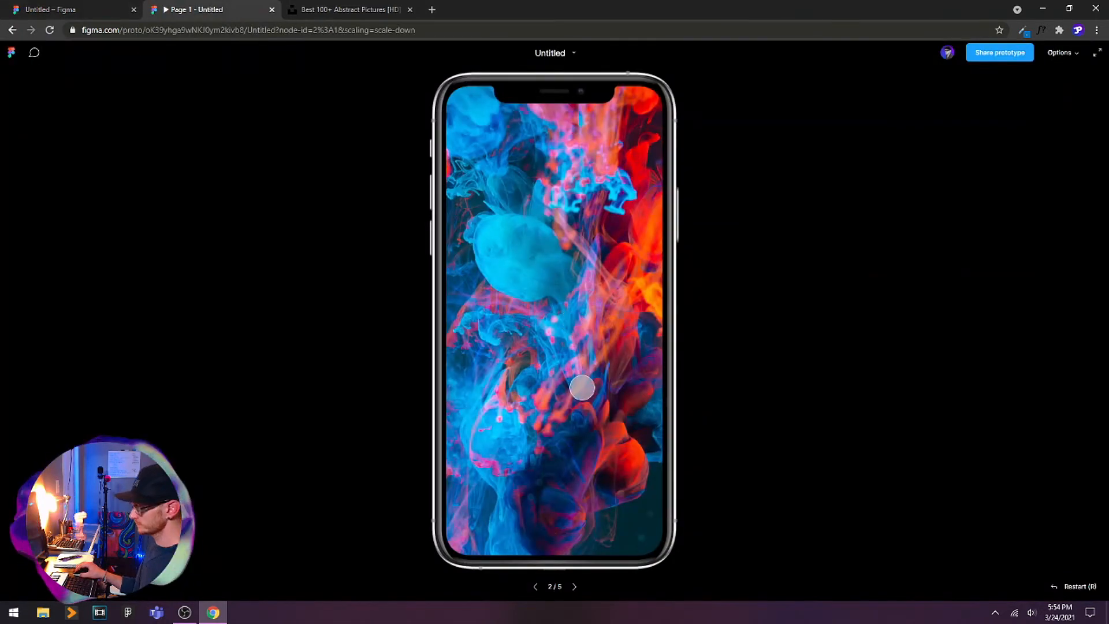
{"action": "left_click", "coordinate": [568, 431]}
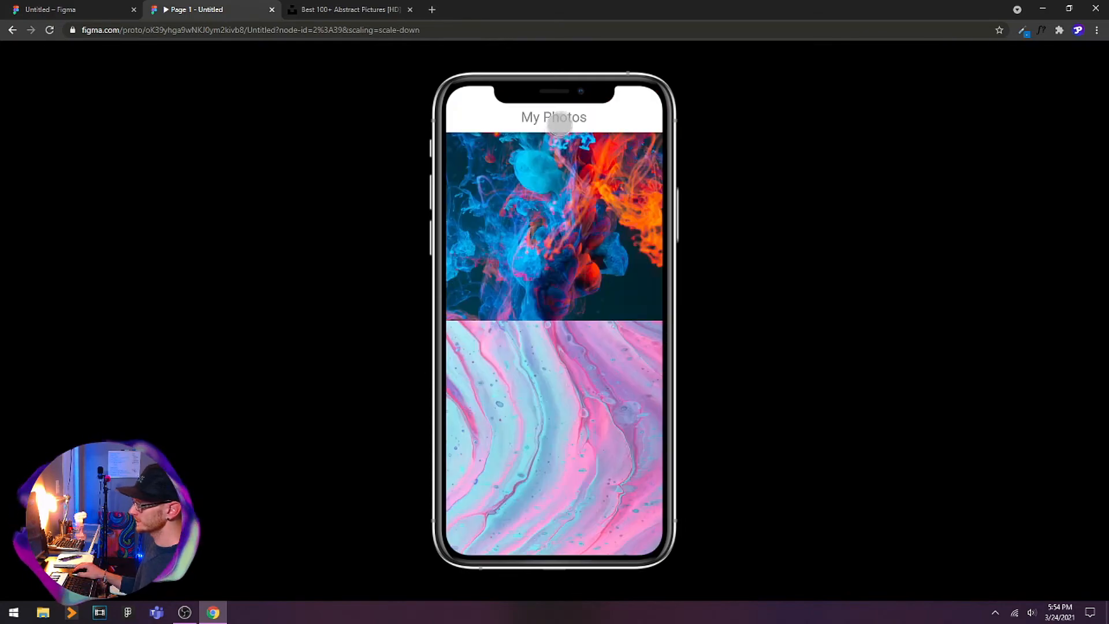
{"action": "left_click_drag", "start_coordinate": [624, 263], "coordinate": [437, 273]}
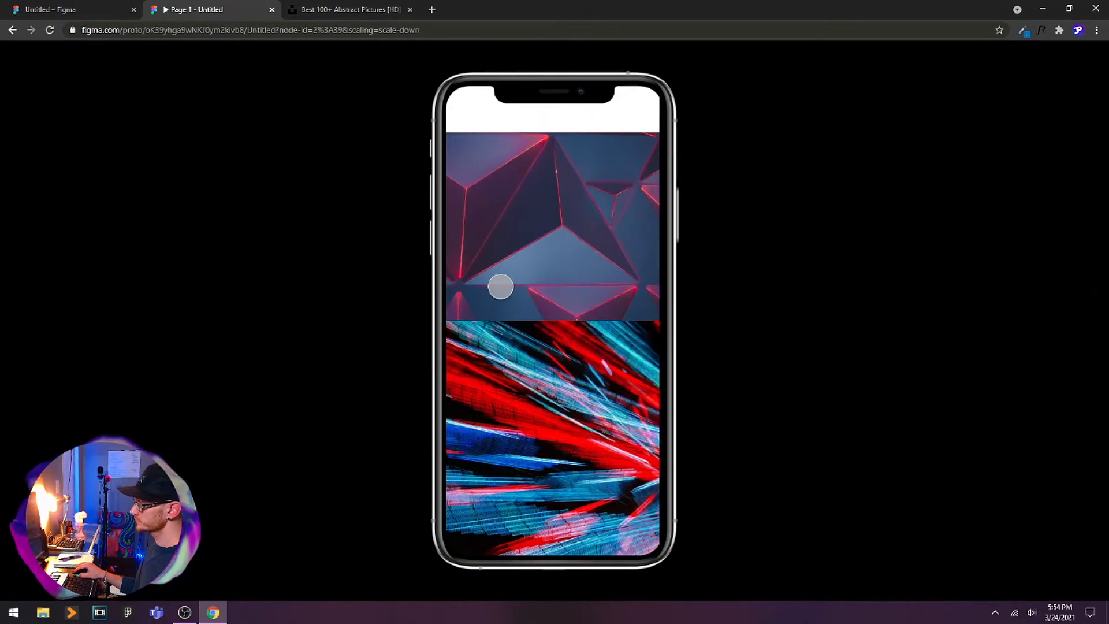
{"action": "left_click_drag", "start_coordinate": [500, 287], "coordinate": [706, 290]}
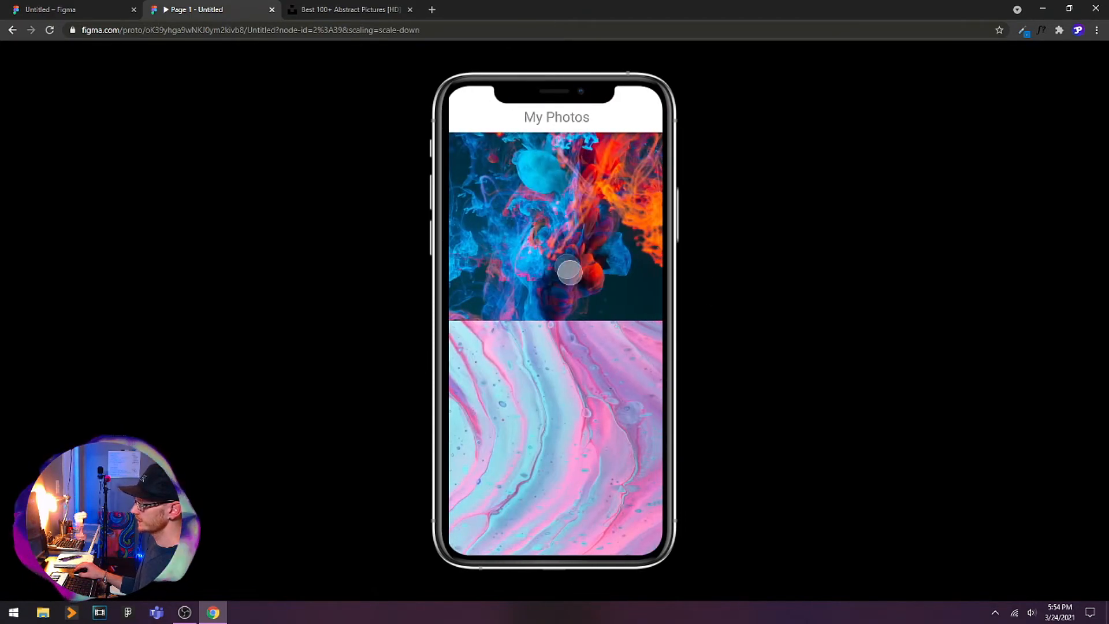
{"action": "left_click", "coordinate": [564, 257]}
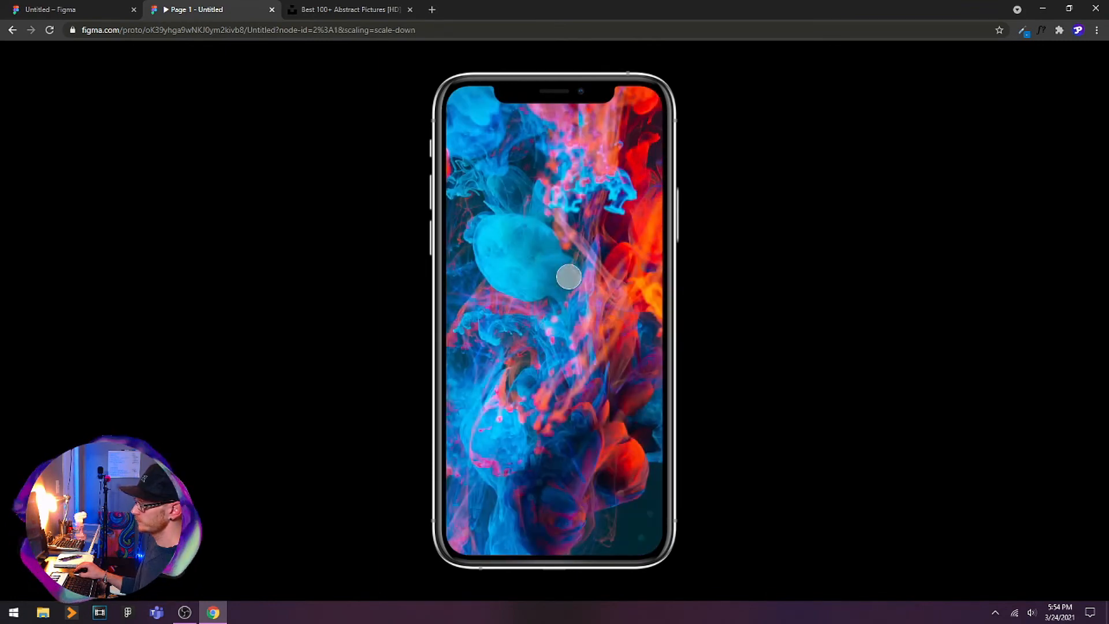
{"action": "left_click", "coordinate": [565, 289]}
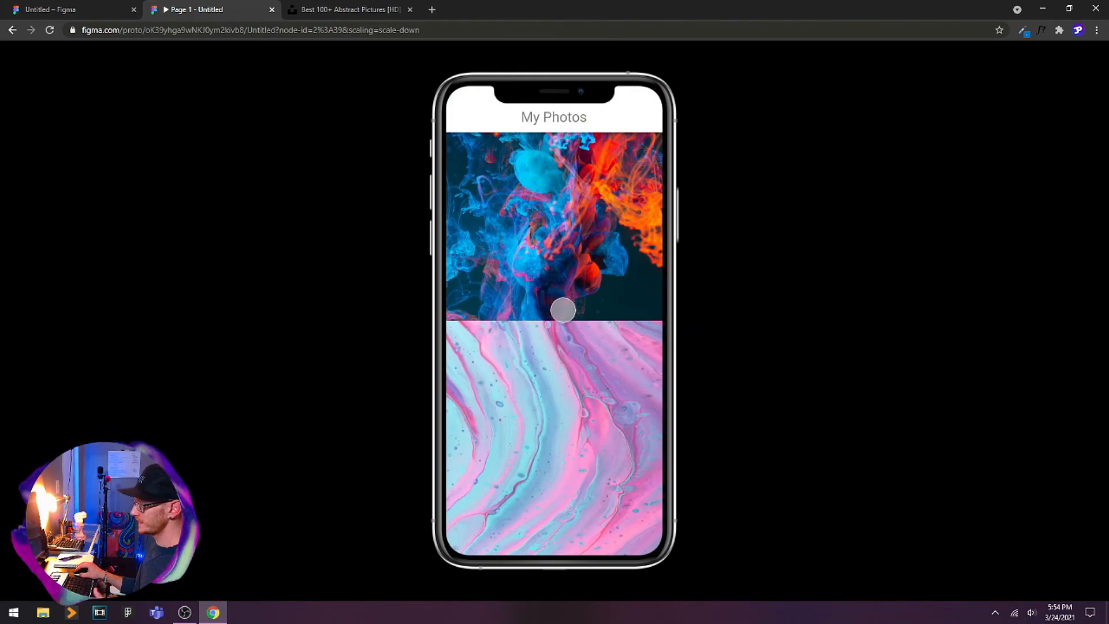
{"action": "left_click", "coordinate": [578, 411]}
{"action": "left_click", "coordinate": [575, 349]}
- Test opening the second-column photos full screen in the preview and tapping them to return to the gallery
{"action": "scroll", "coordinate": [564, 235], "scroll_direction": "down", "scroll_amount": 5}
{"action": "left_click", "coordinate": [564, 235]}
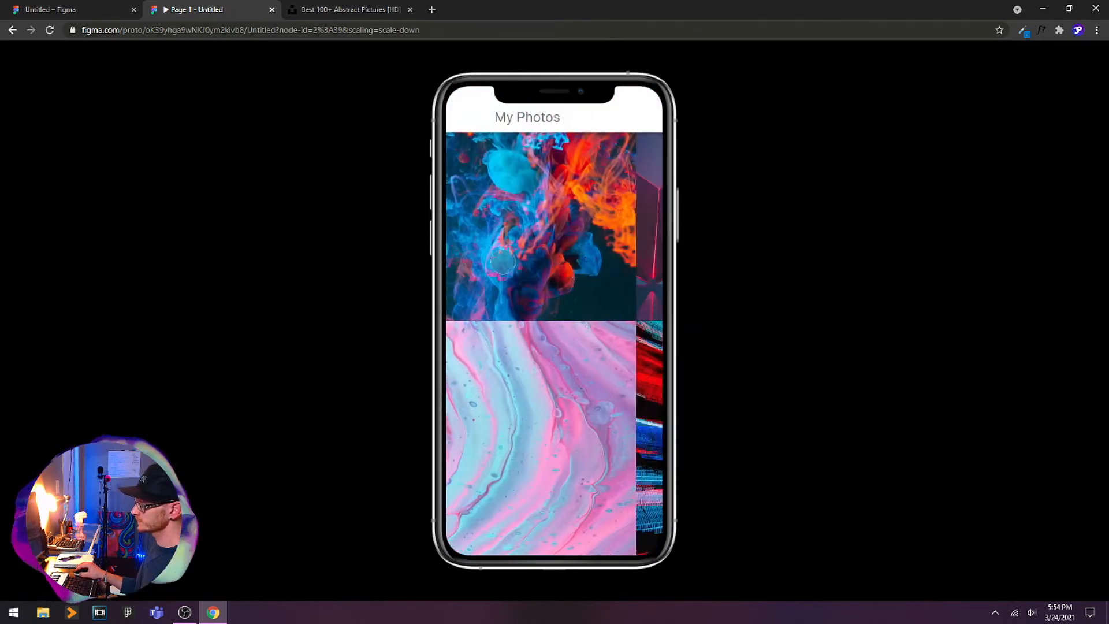
{"action": "left_click", "coordinate": [588, 356]}
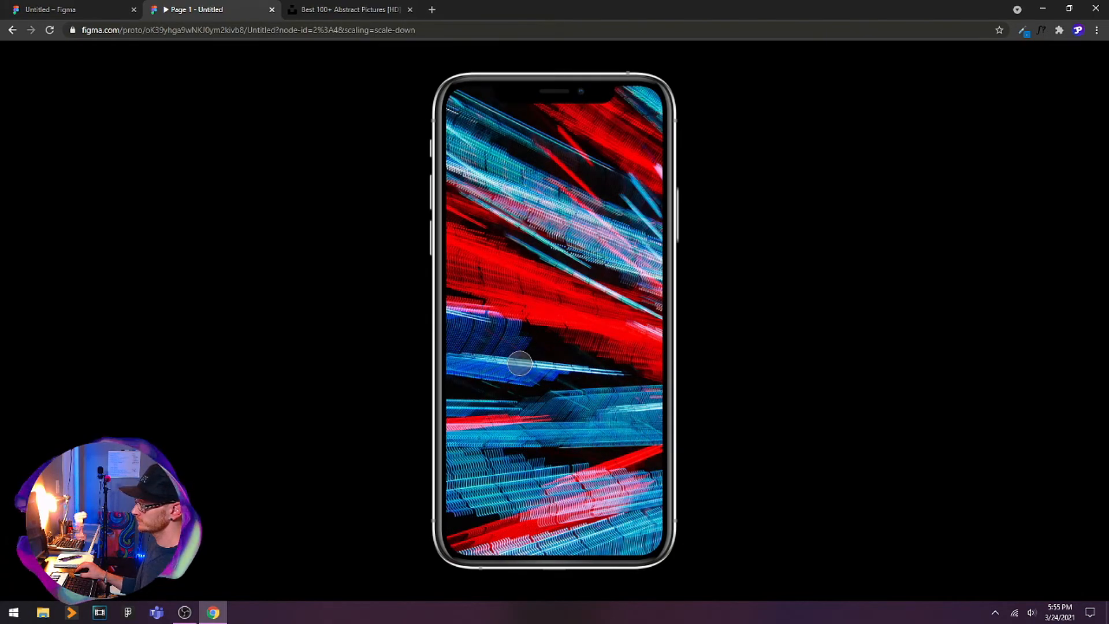
{"action": "left_click", "coordinate": [520, 363]}
{"action": "left_click", "coordinate": [559, 272]}
{"action": "left_click", "coordinate": [560, 273]}
- Swipe the grid back and forth and retest opening Photo 1 and Photo 4 and returning to the gallery
{"action": "left_click_drag", "start_coordinate": [587, 279], "coordinate": [417, 250]}
{"action": "left_click_drag", "start_coordinate": [569, 245], "coordinate": [705, 254]}
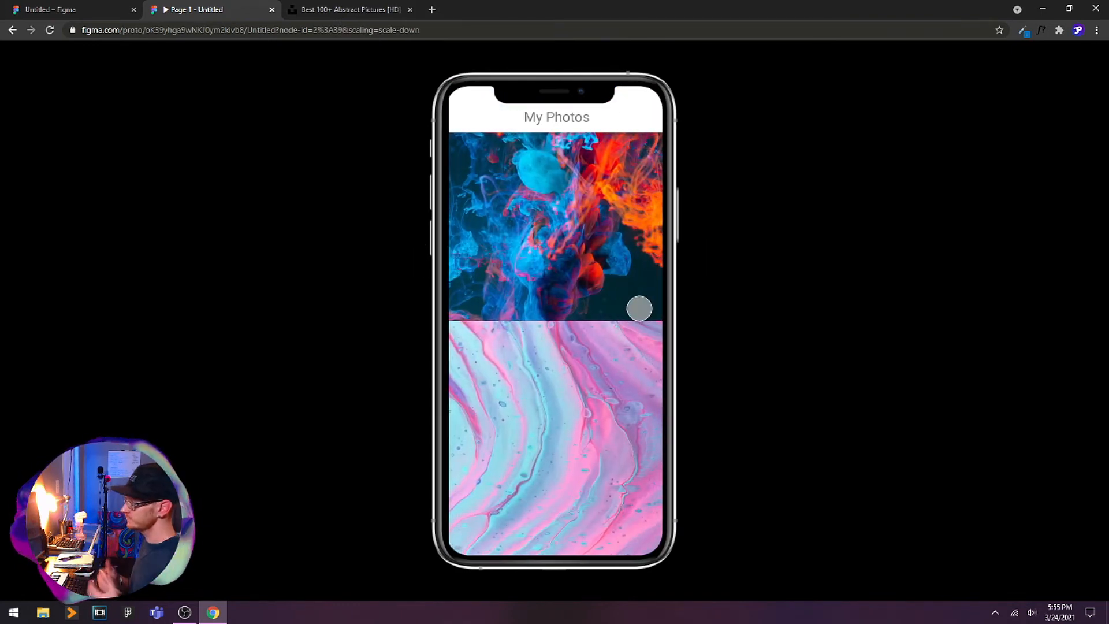
{"action": "left_click_drag", "start_coordinate": [639, 308], "coordinate": [441, 275]}
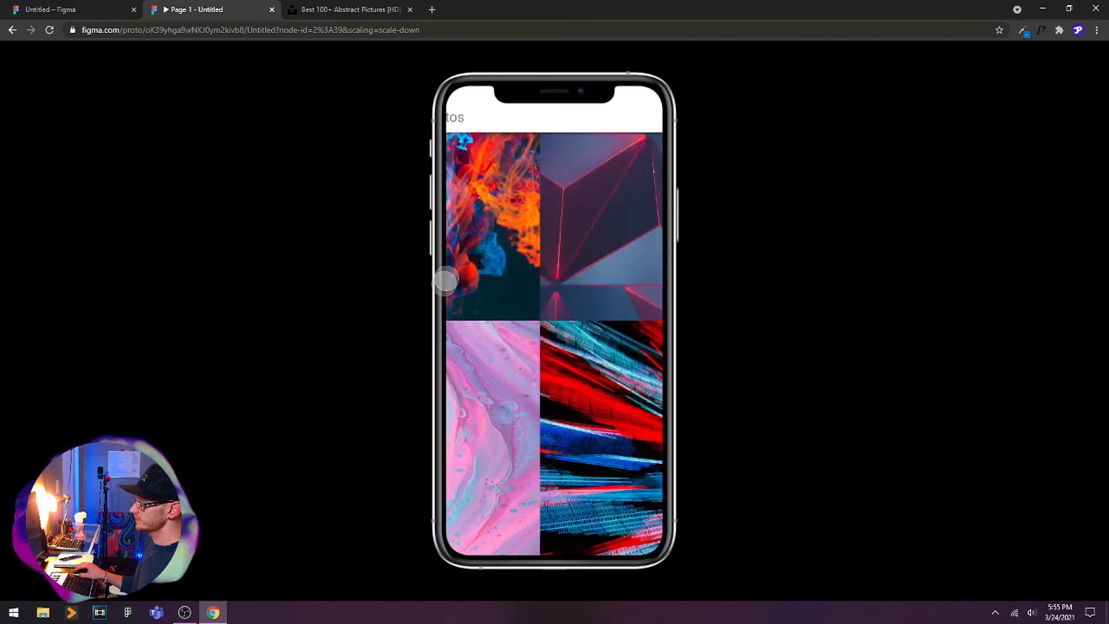
{"action": "left_click_drag", "start_coordinate": [517, 404], "coordinate": [699, 421]}
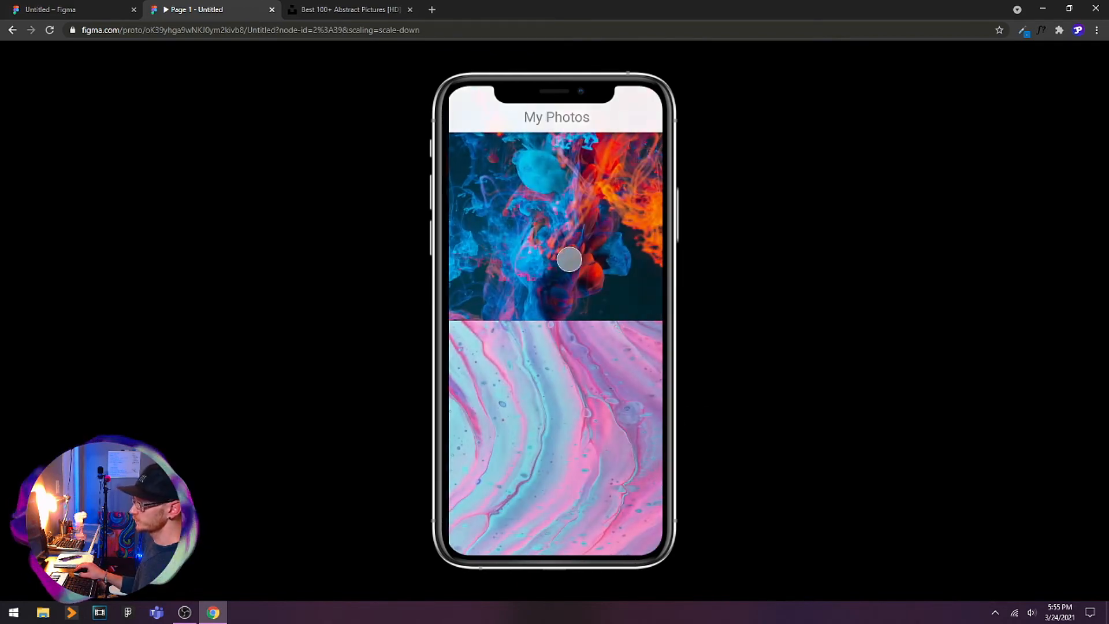
{"action": "left_click", "coordinate": [566, 254]}
{"action": "left_click", "coordinate": [567, 306]}
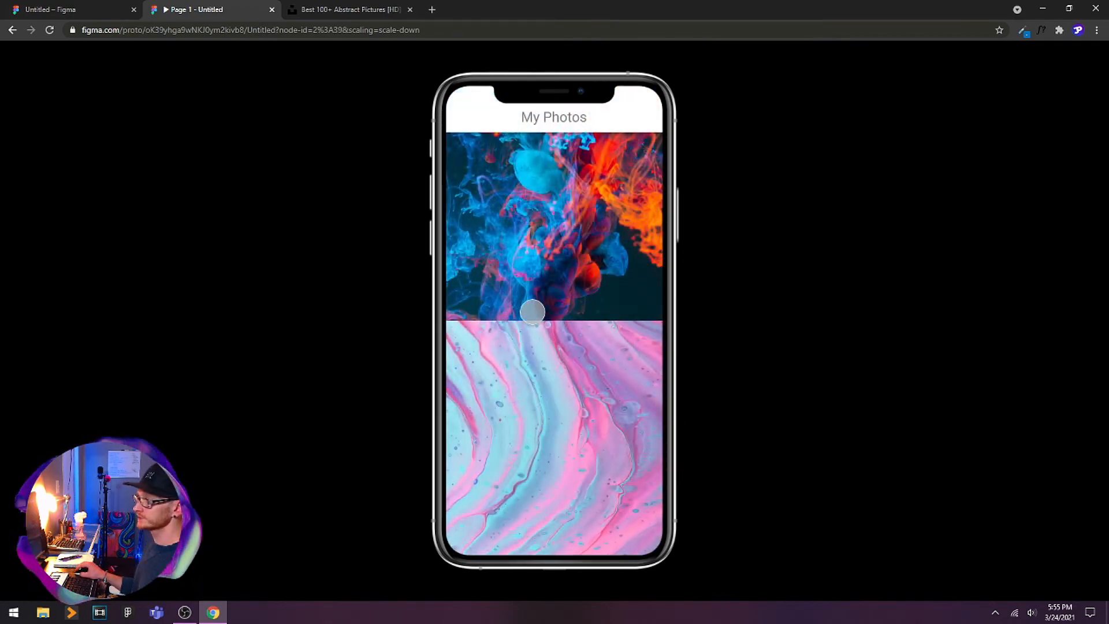
{"action": "left_click_drag", "start_coordinate": [589, 272], "coordinate": [479, 302]}
{"action": "left_click", "coordinate": [546, 367]}
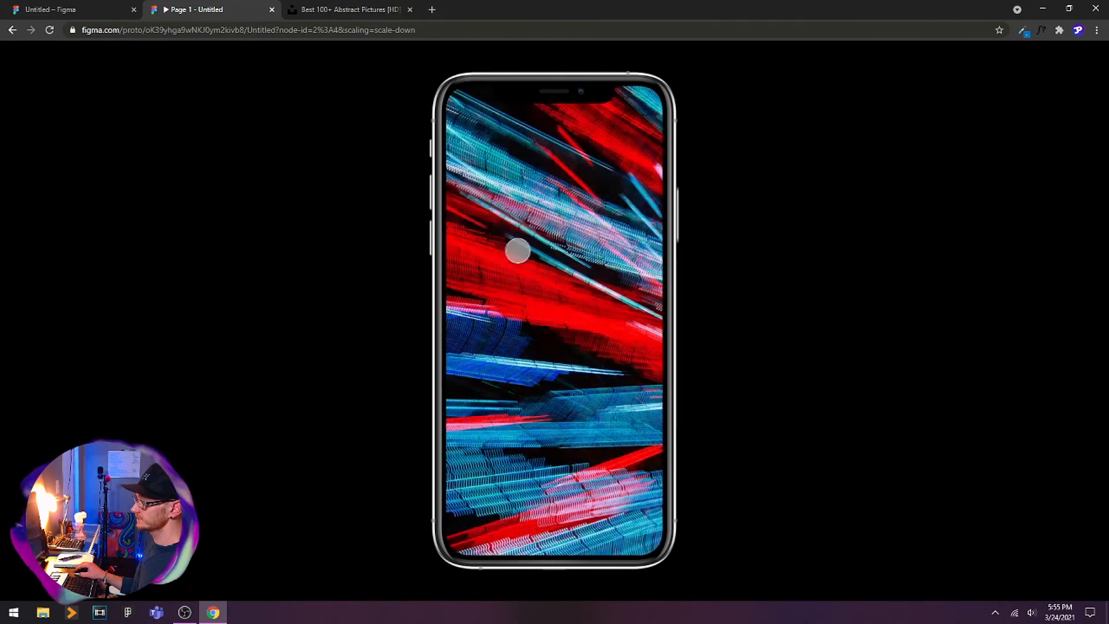
{"action": "left_click", "coordinate": [543, 316]}
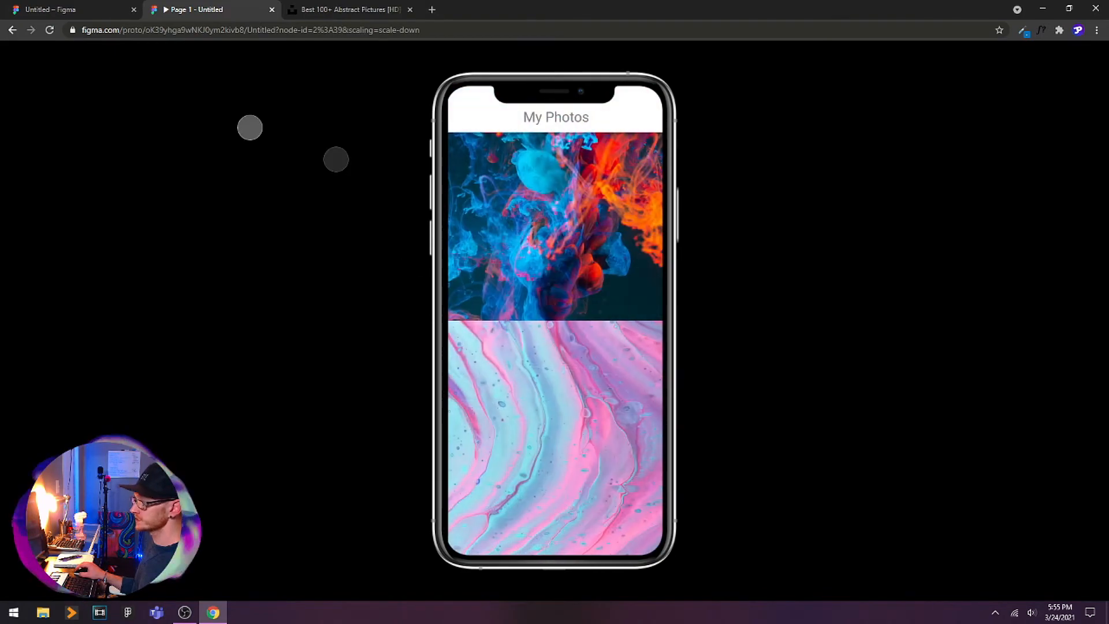
- In the design file, try Move in as the tap animation of grid photo Photo 1 and test it in the preview
{"action": "left_click", "coordinate": [67, 9]}
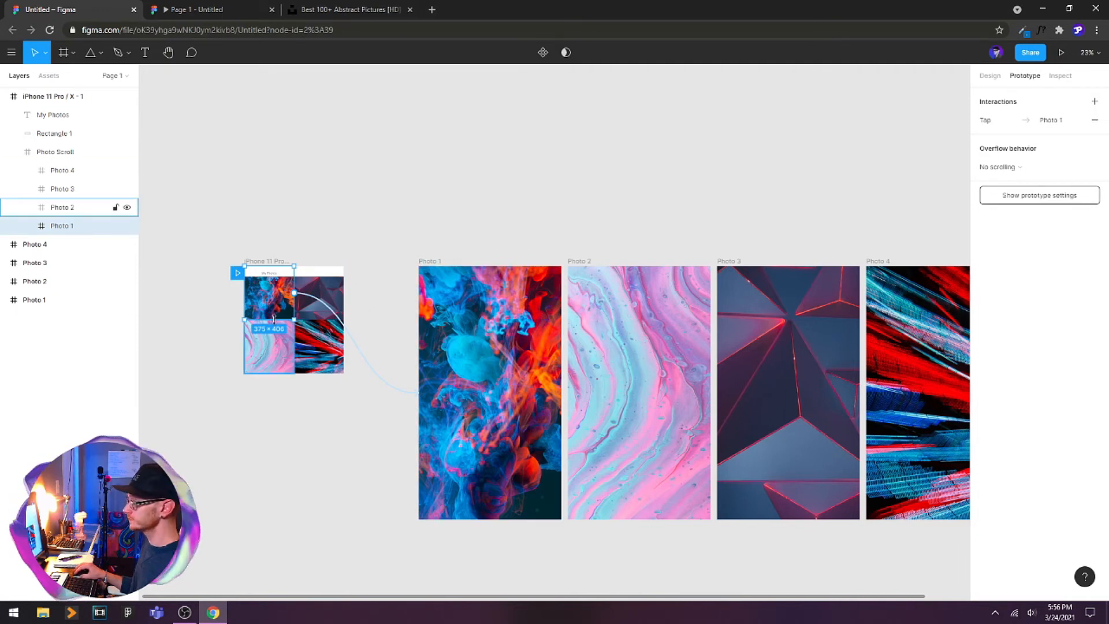
{"action": "left_click", "coordinate": [1004, 118]}
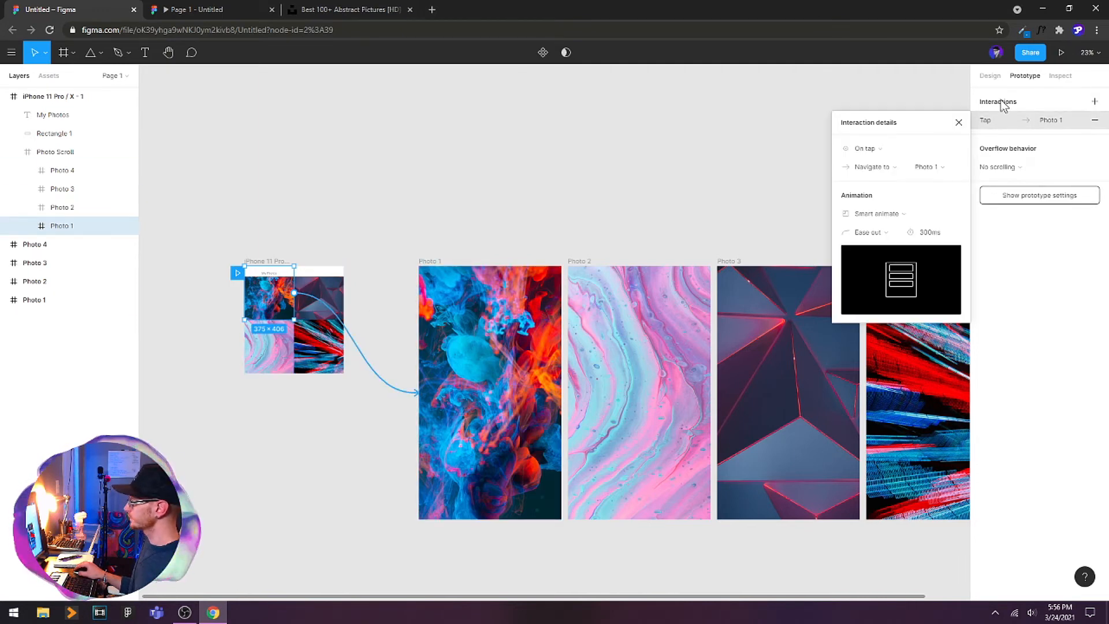
{"action": "left_click", "coordinate": [888, 218]}
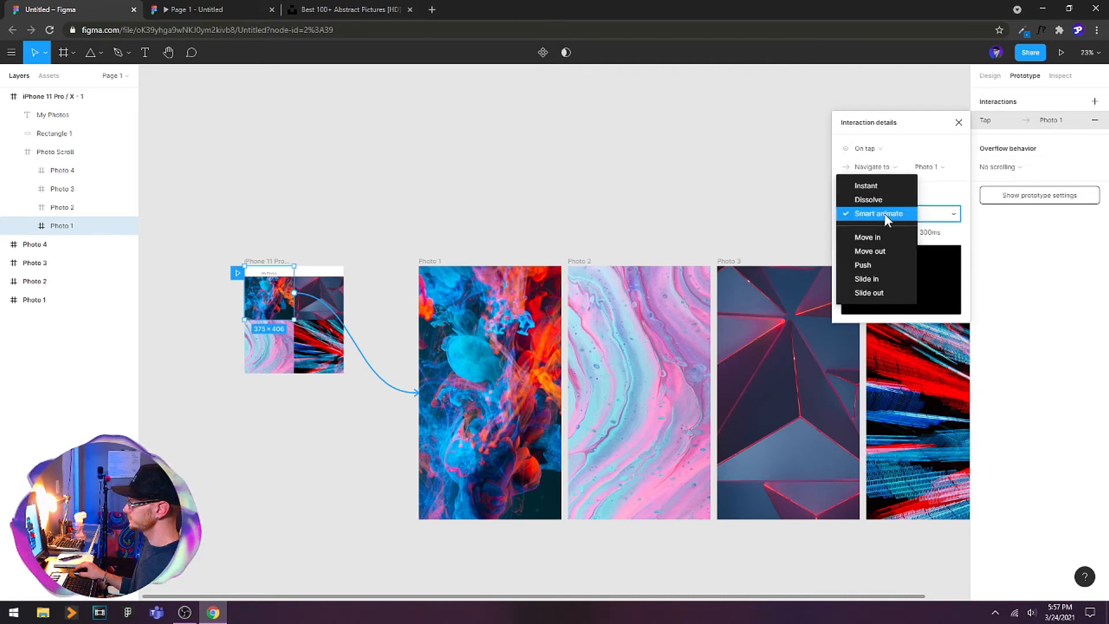
{"action": "left_click", "coordinate": [881, 236]}
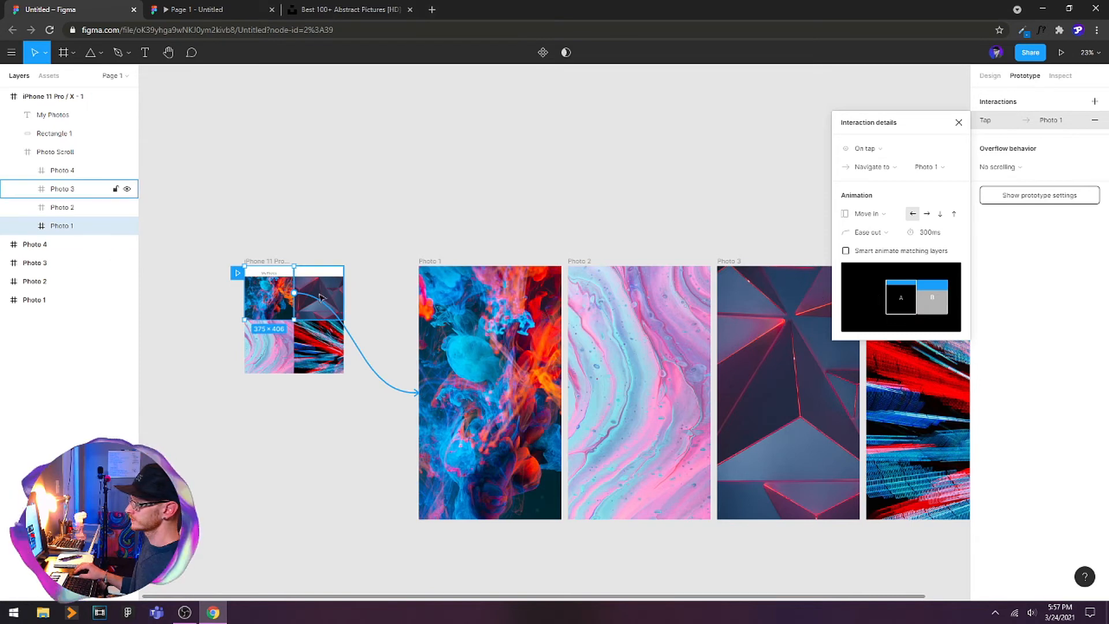
{"action": "left_click", "coordinate": [189, 14]}
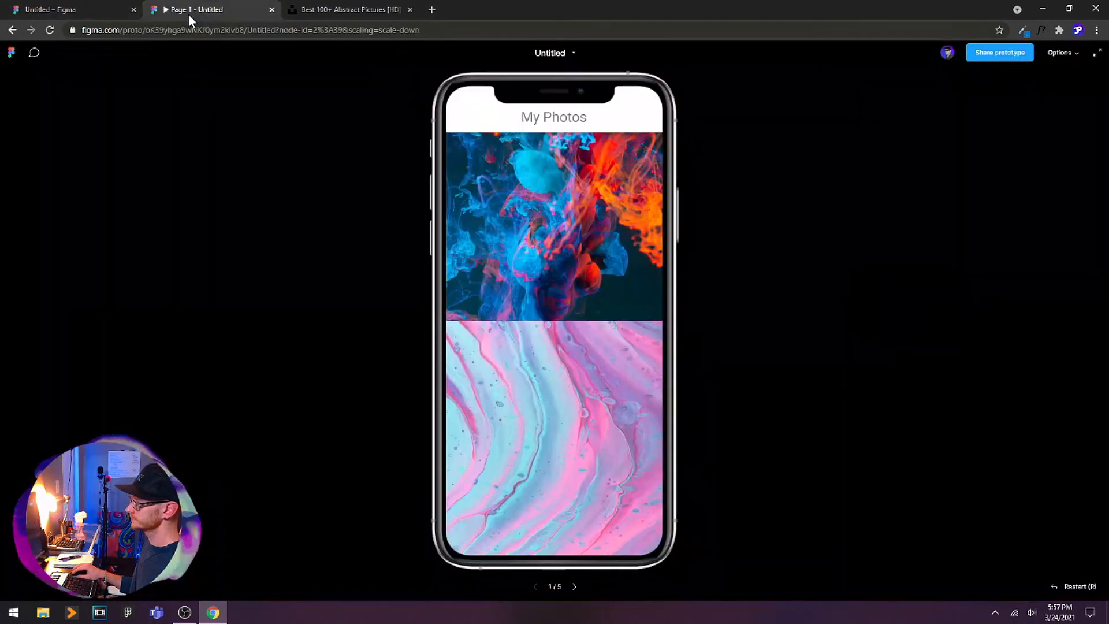
{"action": "left_click", "coordinate": [602, 264]}
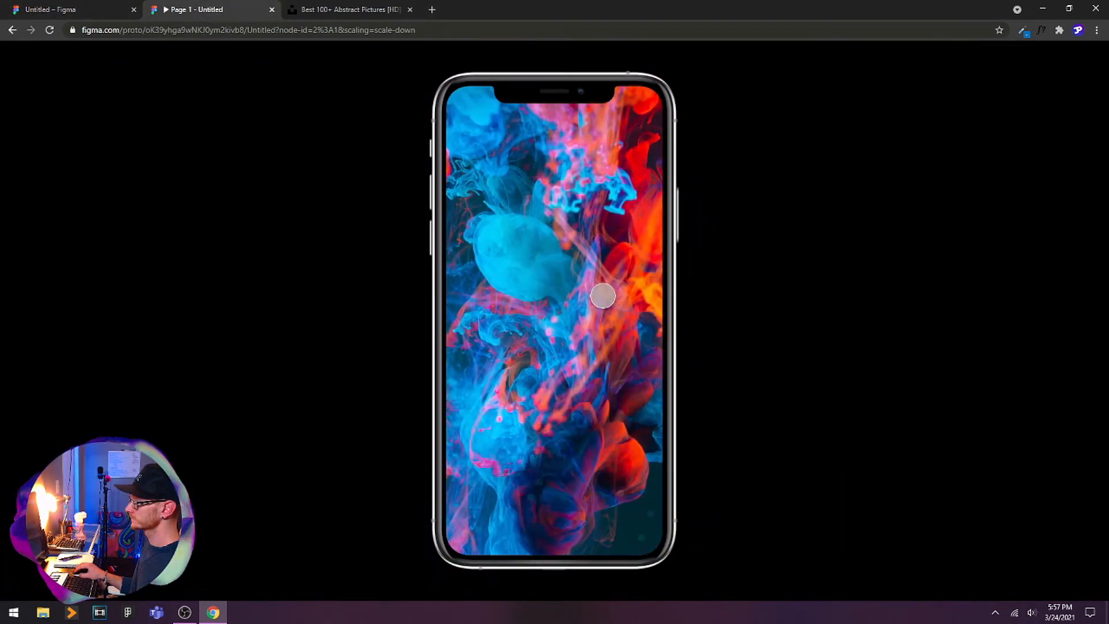
{"action": "left_click", "coordinate": [601, 298]}
- Try Push as the tap animation of grid photo Photo 1 and test it repeatedly in the preview
{"action": "left_click", "coordinate": [75, 9]}
{"action": "left_click", "coordinate": [883, 241]}
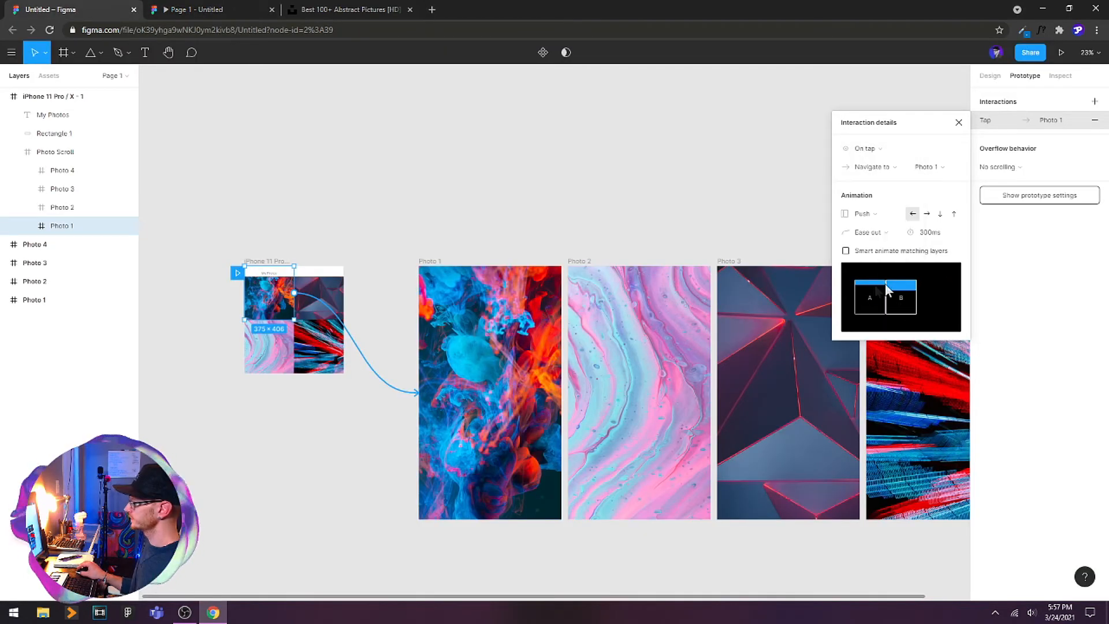
{"action": "left_click", "coordinate": [207, 10]}
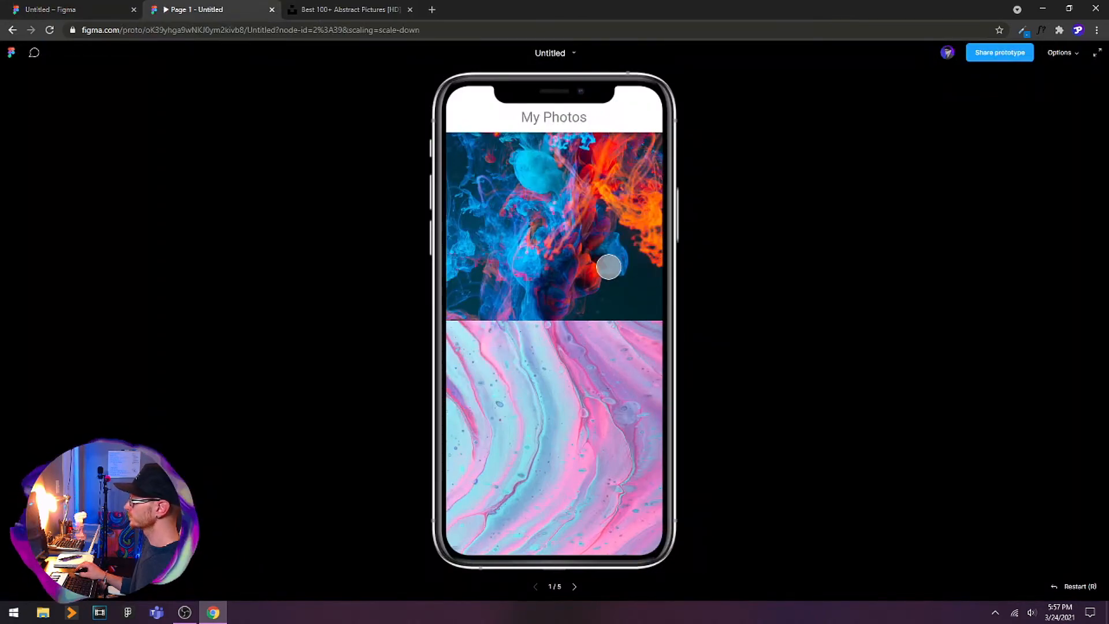
{"action": "left_click", "coordinate": [609, 266]}
{"action": "left_click", "coordinate": [528, 294]}
{"action": "left_click", "coordinate": [528, 294]}
{"action": "left_click", "coordinate": [529, 294]}
{"action": "left_click", "coordinate": [529, 293]}
{"action": "left_click", "coordinate": [530, 293]}
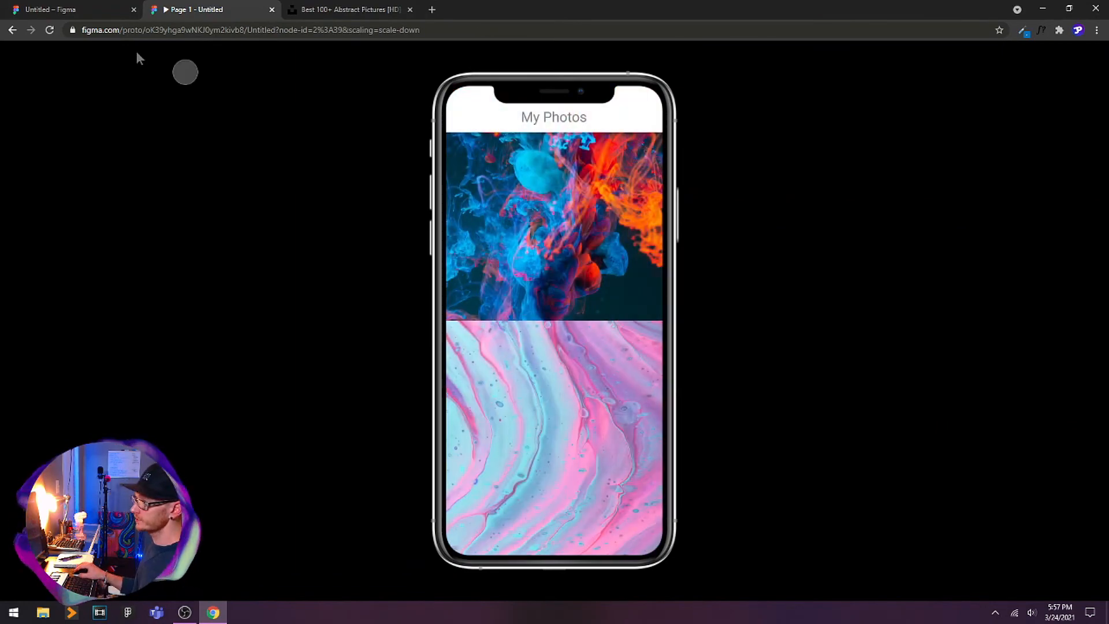
- In the design file, set the tap animation of grid photo Photo 1 to Slide in
{"action": "left_click", "coordinate": [71, 10]}
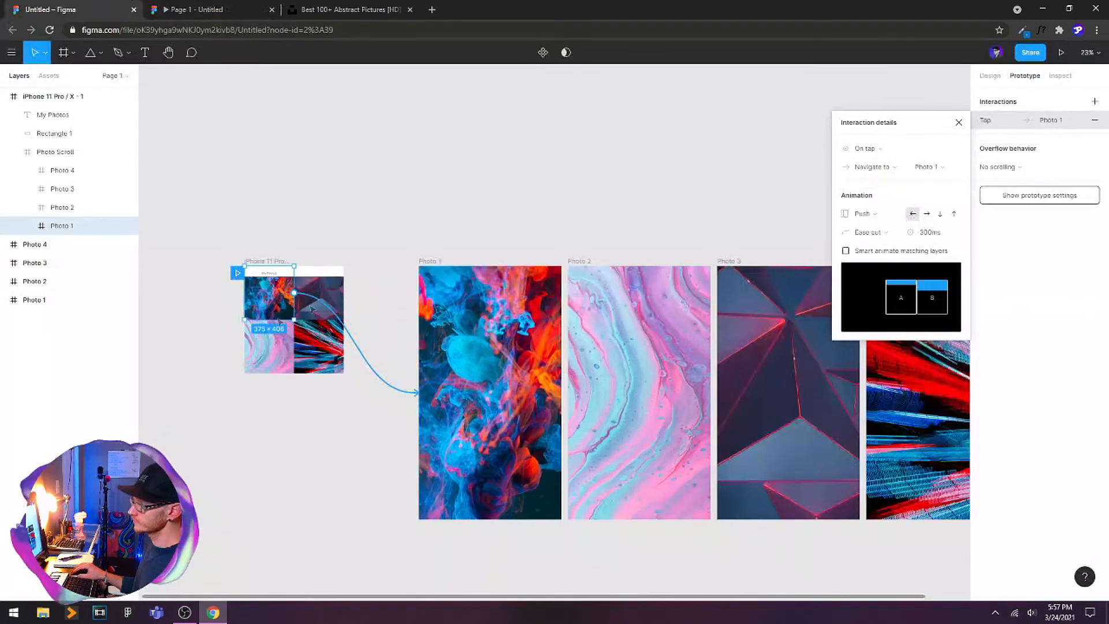
{"action": "left_click", "coordinate": [871, 219]}
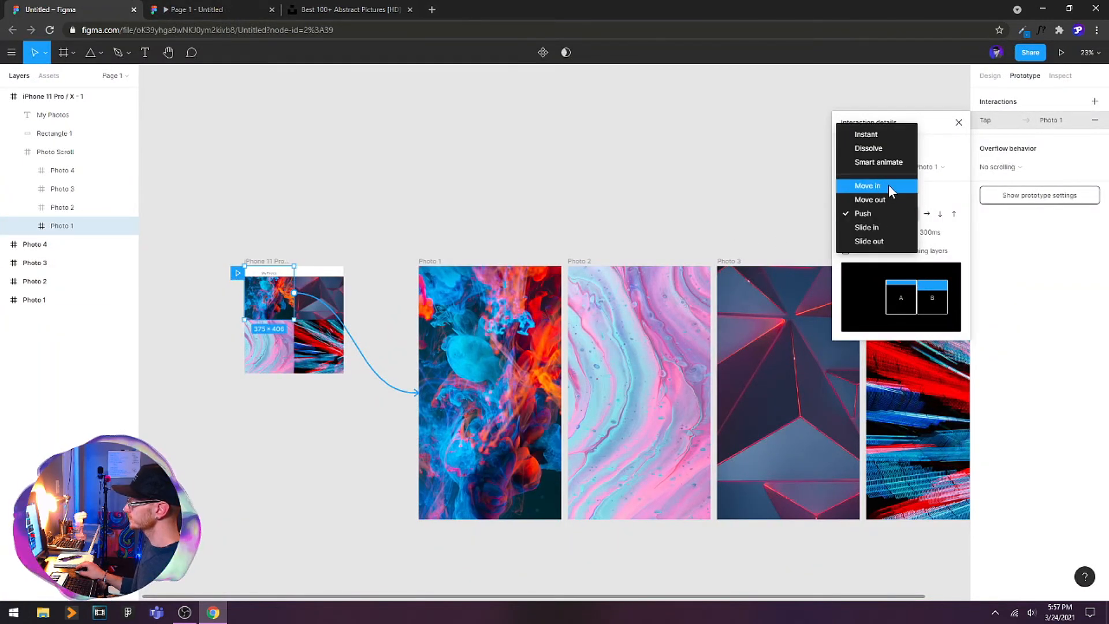
{"action": "left_click", "coordinate": [875, 229]}
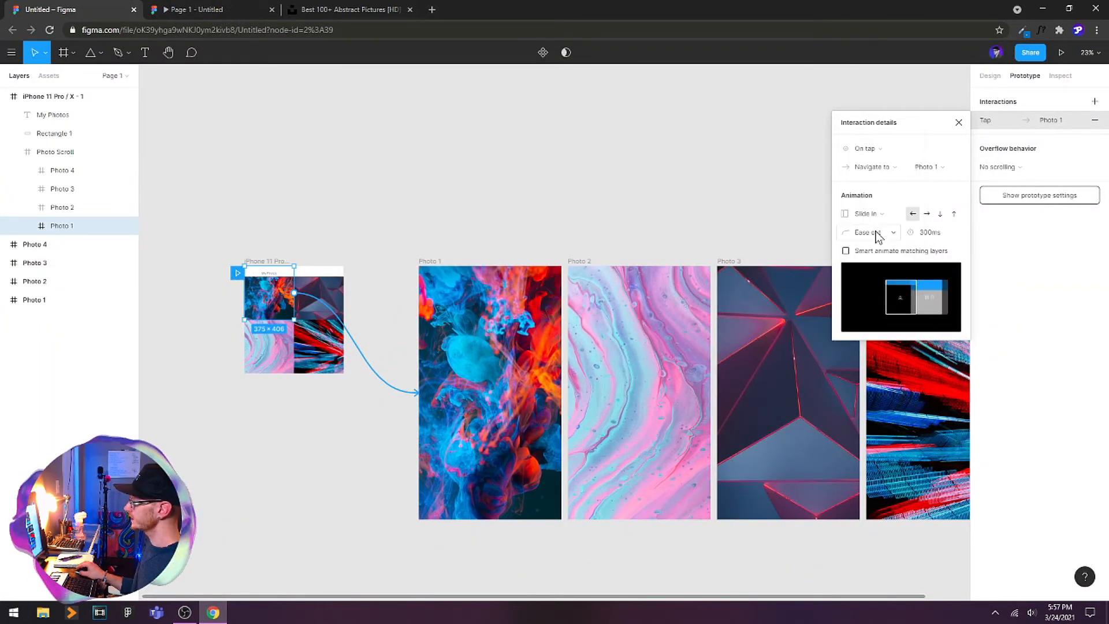
- Test the Slide in transition in the prototype preview by repeatedly opening and closing Photo 1
{"action": "left_click", "coordinate": [184, 7]}
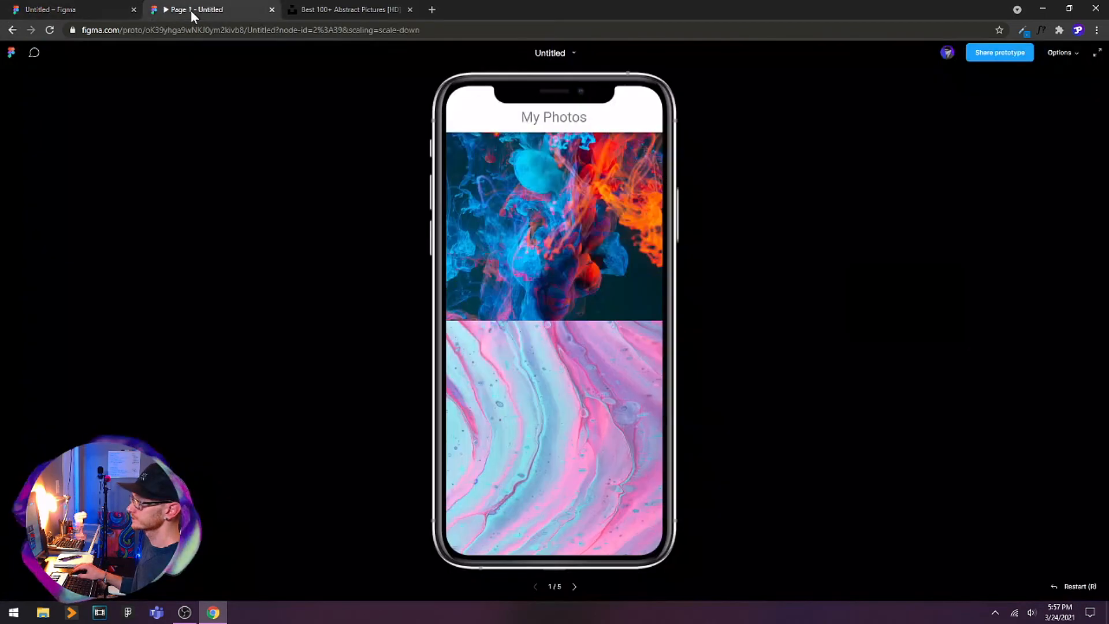
{"action": "left_click", "coordinate": [577, 212]}
{"action": "left_click", "coordinate": [577, 212]}
{"action": "left_click", "coordinate": [577, 212]}
{"action": "left_click", "coordinate": [577, 212]}
{"action": "left_click", "coordinate": [577, 212]}
- In the design file, set the full-size Photo 1 frame's return animation to Slide out
{"action": "left_click", "coordinate": [76, 9]}
{"action": "left_click", "coordinate": [478, 298]}
{"action": "left_click", "coordinate": [1000, 120]}
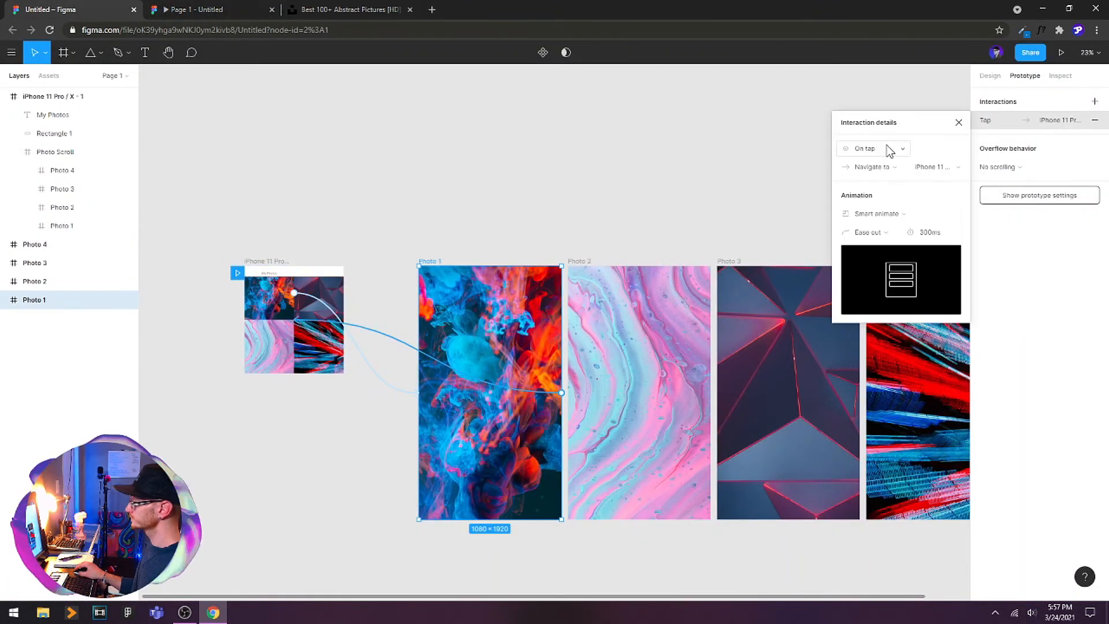
{"action": "left_click", "coordinate": [879, 215]}
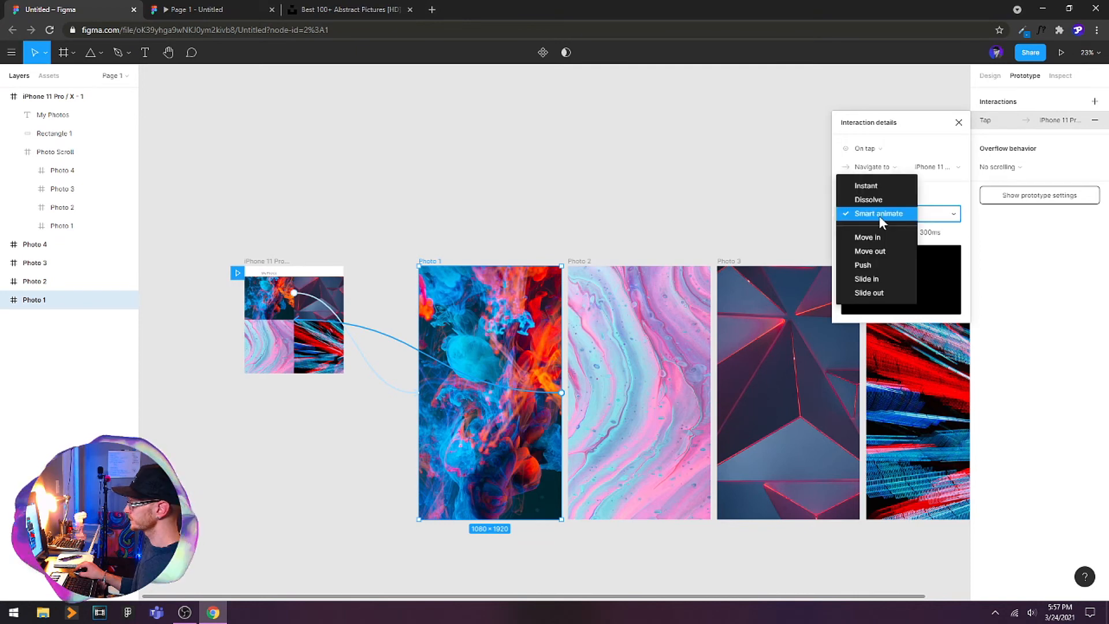
{"action": "left_click", "coordinate": [879, 292]}
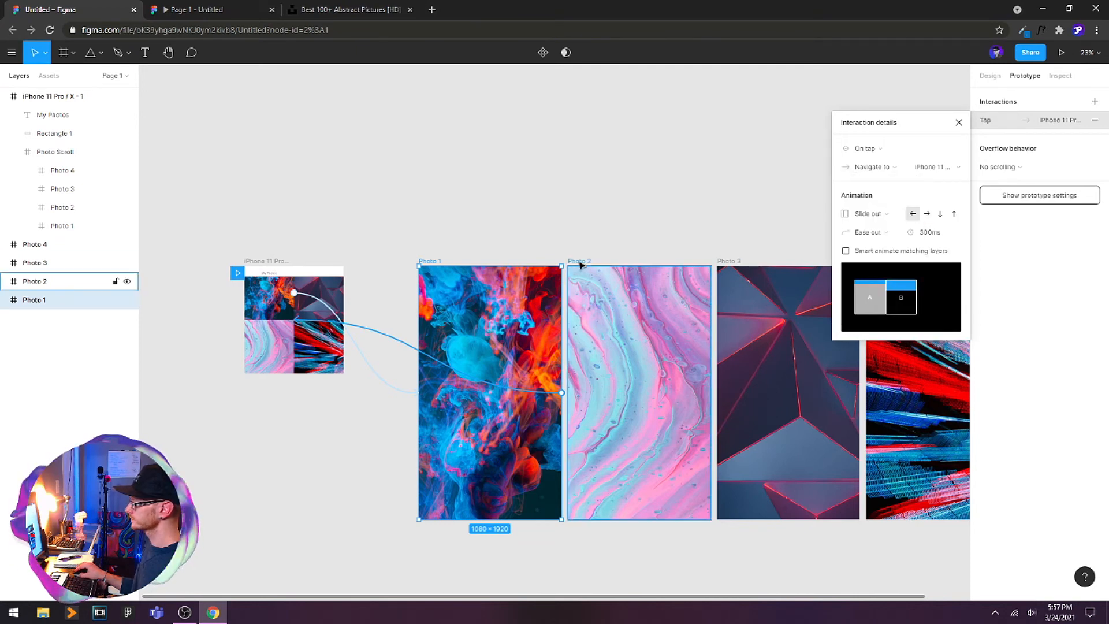
- Set the return animation of the full-size Photo 2, Photo 3 and Photo 4 frames together to Slide out
{"action": "left_click", "coordinate": [578, 262]}
{"action": "left_click", "coordinate": [730, 263], "text": "shift"}
{"action": "left_click", "coordinate": [876, 263], "text": "shift"}
{"action": "left_click", "coordinate": [1044, 119]}
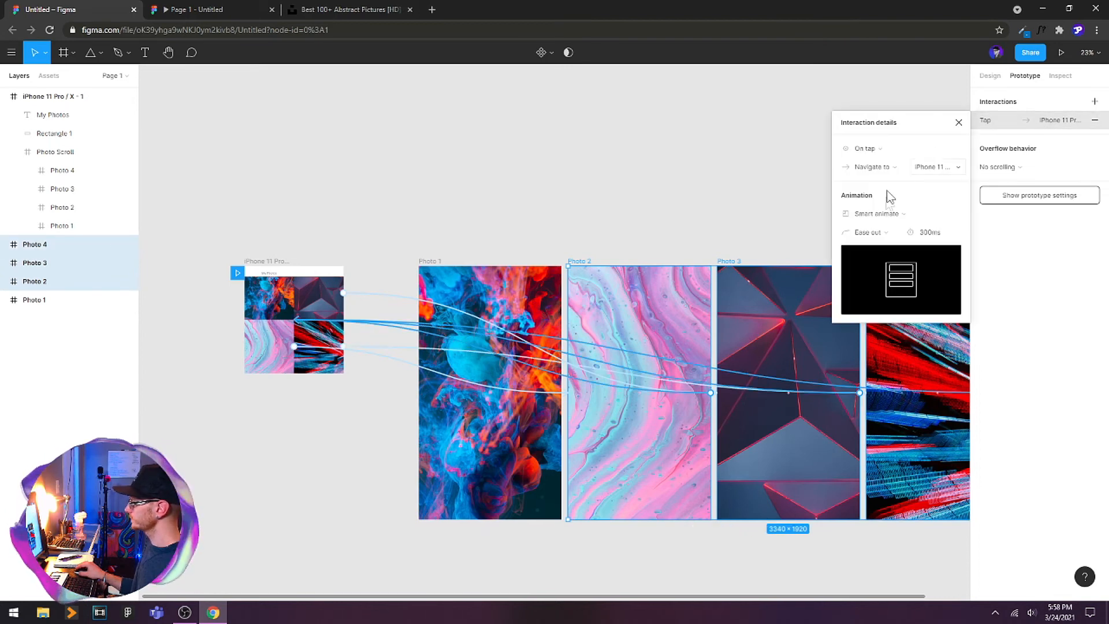
{"action": "left_click", "coordinate": [890, 215]}
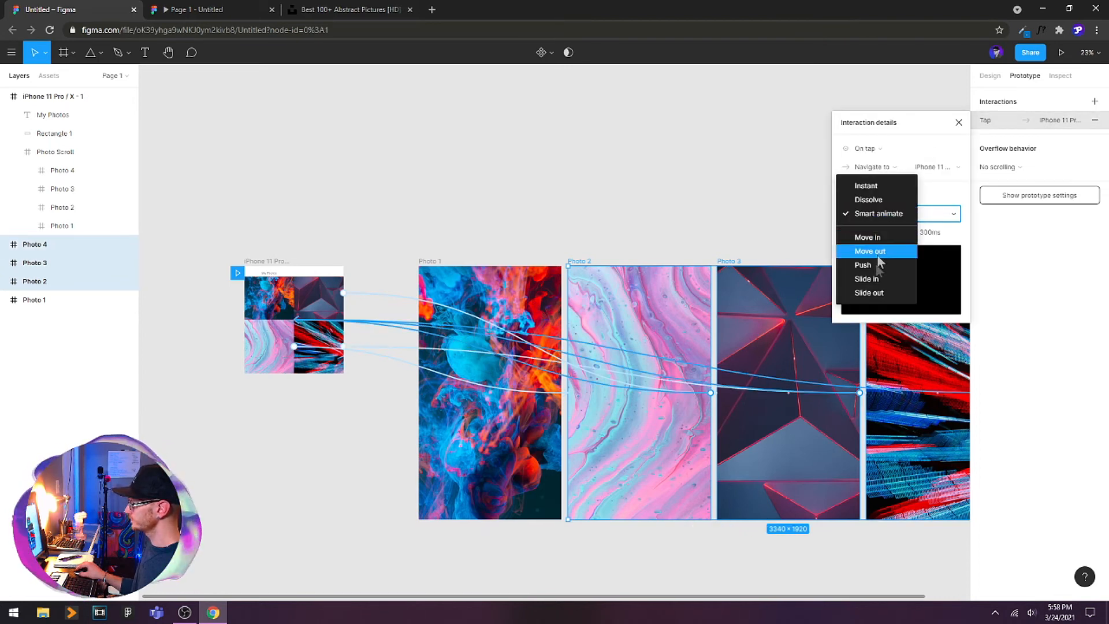
{"action": "left_click", "coordinate": [876, 292]}
- Set the tap animation of grid photos Photo 2, Photo 3 and Photo 4 together to Slide in
{"action": "double_click", "coordinate": [319, 295]}
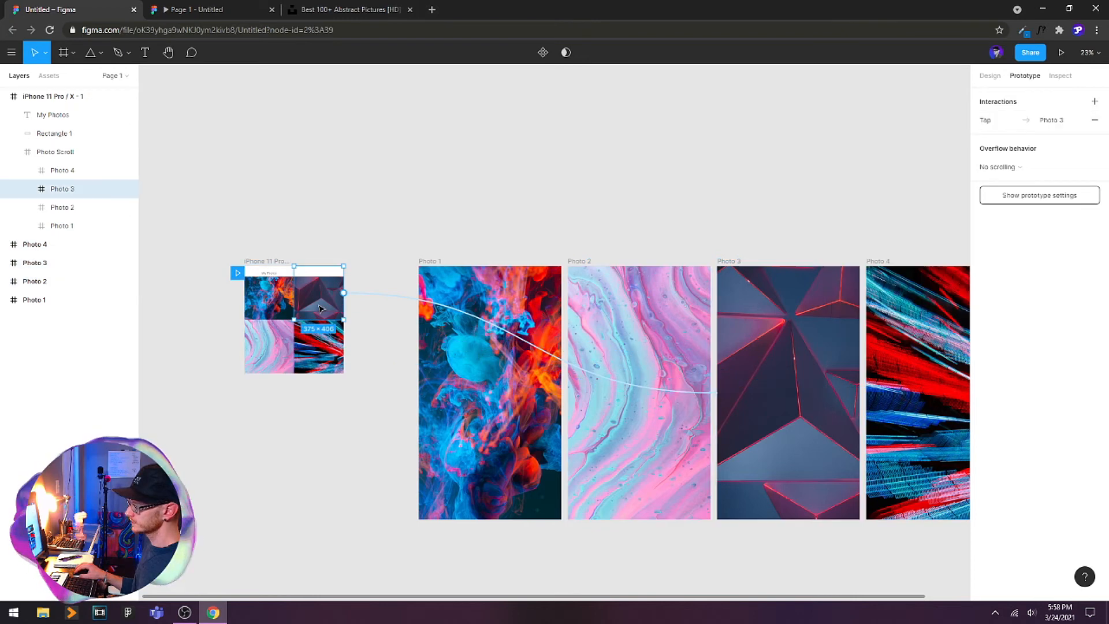
{"action": "left_click", "coordinate": [290, 353], "text": "shift"}
{"action": "left_click", "coordinate": [321, 364], "text": "shift"}
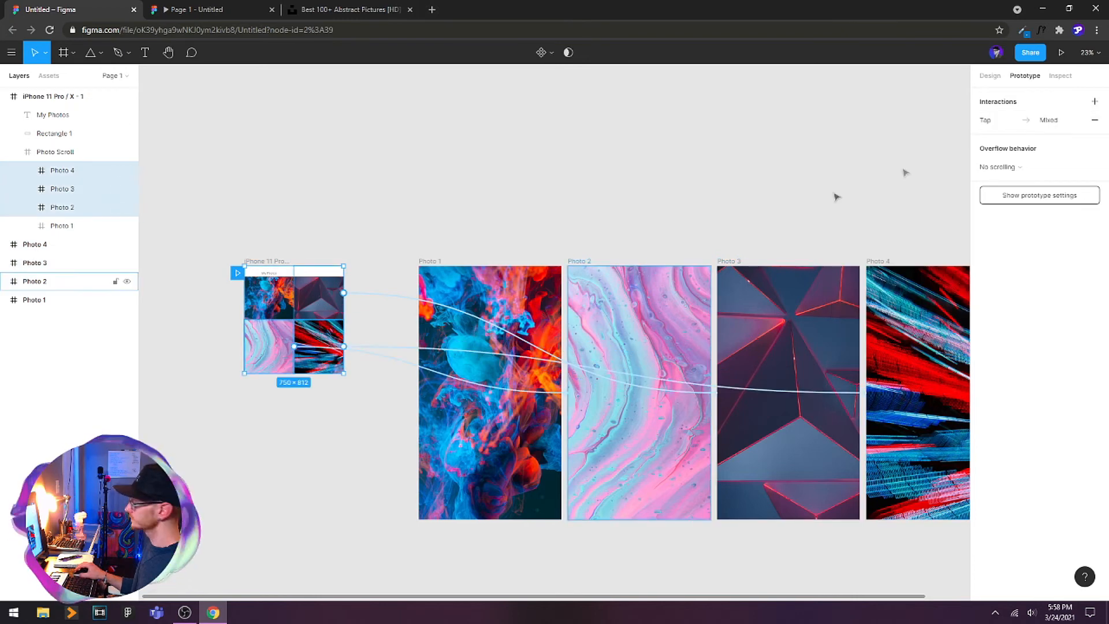
{"action": "left_click", "coordinate": [1028, 121]}
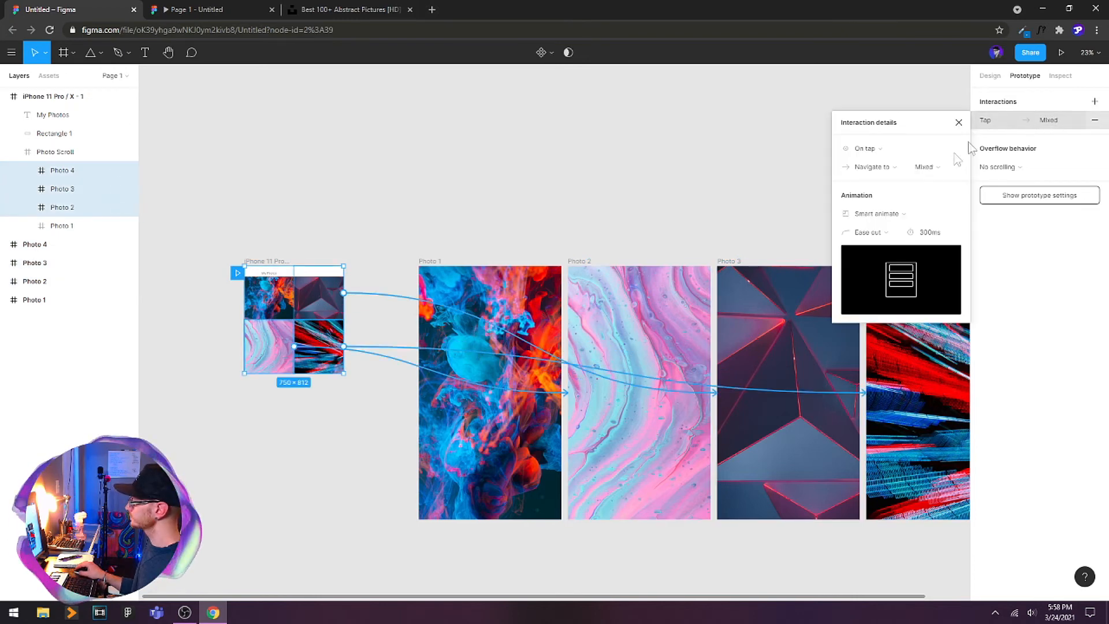
{"action": "left_click", "coordinate": [901, 212]}
{"action": "left_click", "coordinate": [882, 278]}
{"action": "left_click", "coordinate": [449, 198]}
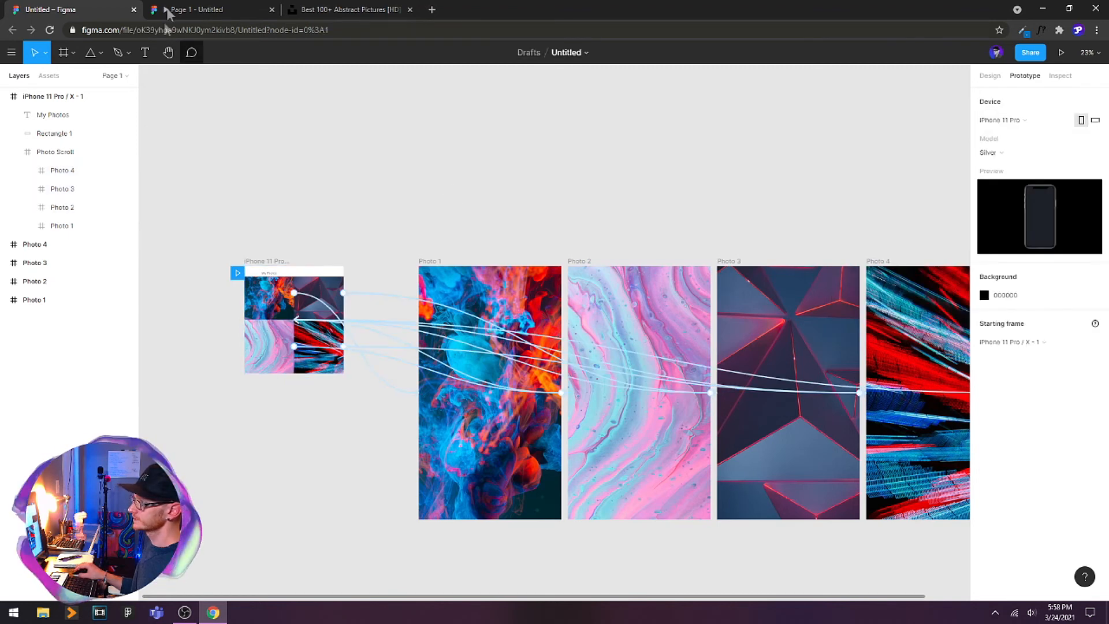
- Test the gallery's horizontal scrolling back and forth in the prototype preview
{"action": "left_click", "coordinate": [204, 11]}
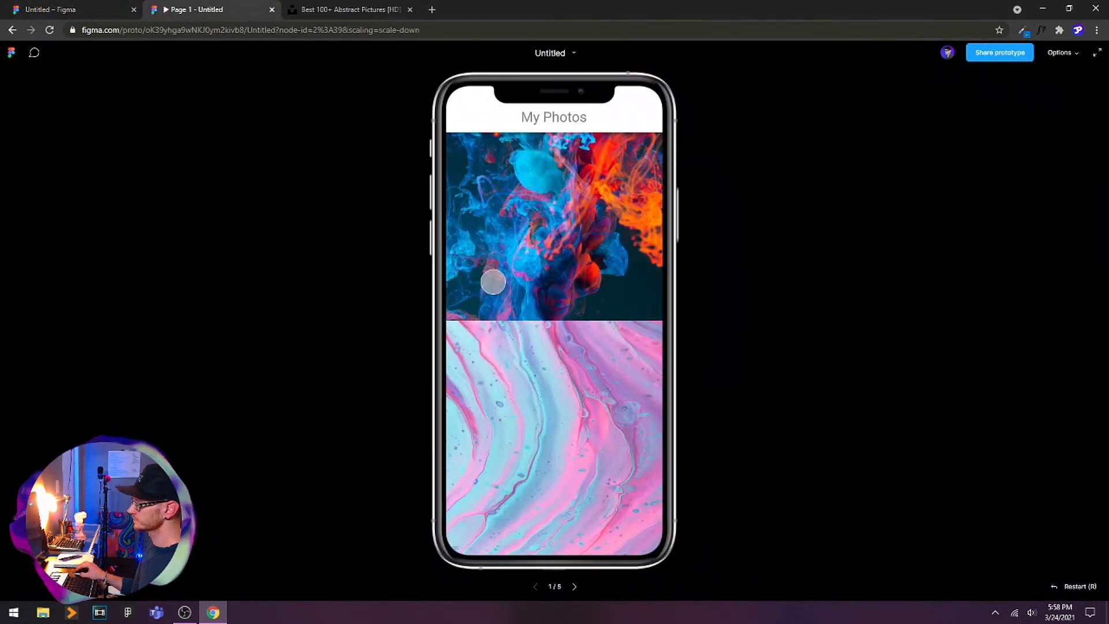
{"action": "left_click_drag", "start_coordinate": [586, 280], "coordinate": [263, 282]}
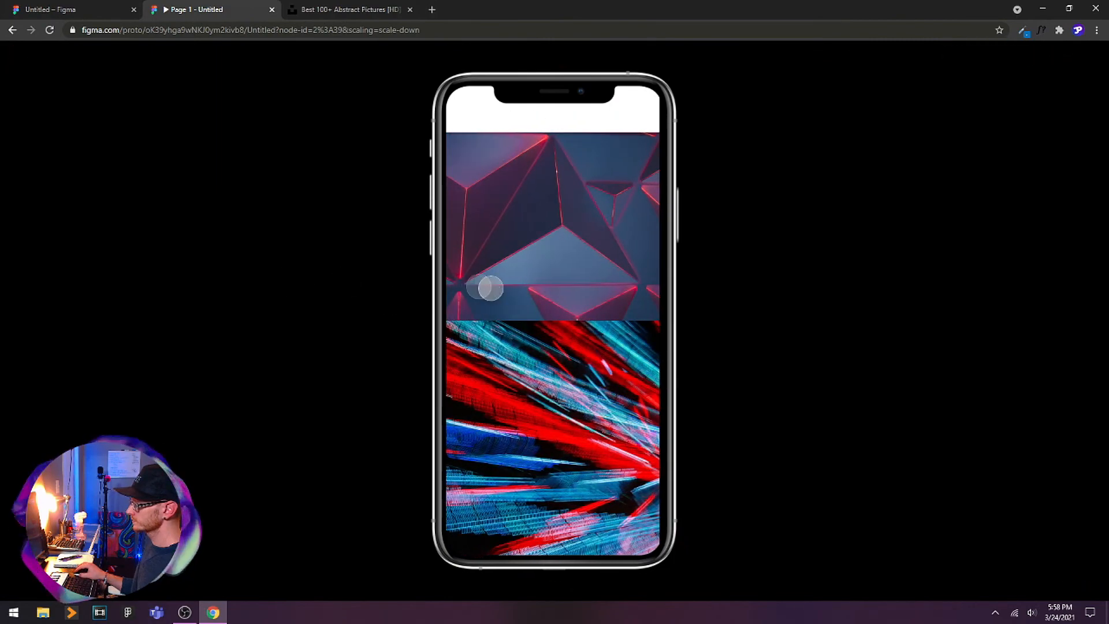
{"action": "left_click_drag", "start_coordinate": [477, 286], "coordinate": [731, 300]}
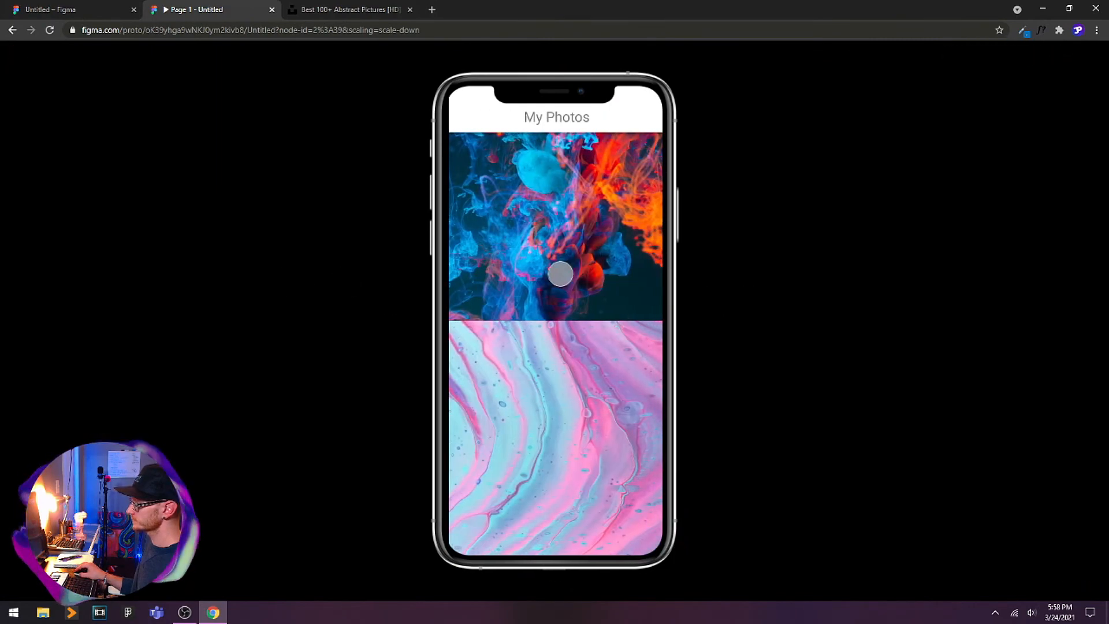
{"action": "left_click_drag", "start_coordinate": [574, 399], "coordinate": [284, 322]}
{"action": "left_click_drag", "start_coordinate": [463, 151], "coordinate": [790, 294]}
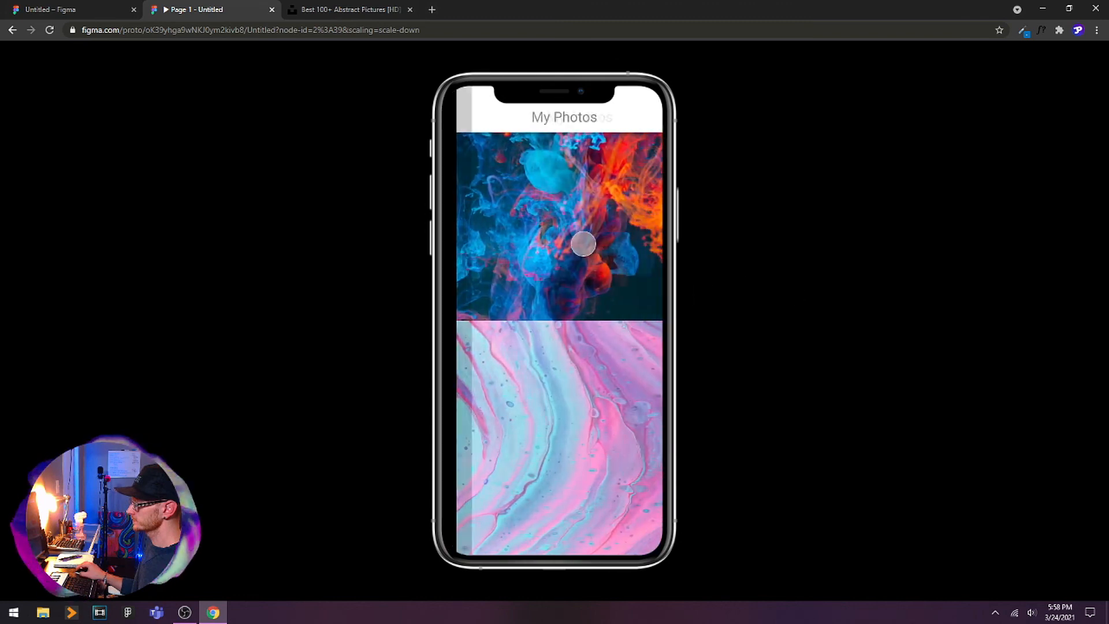
- Test the slide transitions by opening and closing Photo 1, Photo 2 and Photo 3 from the gallery
{"action": "left_click", "coordinate": [571, 253]}
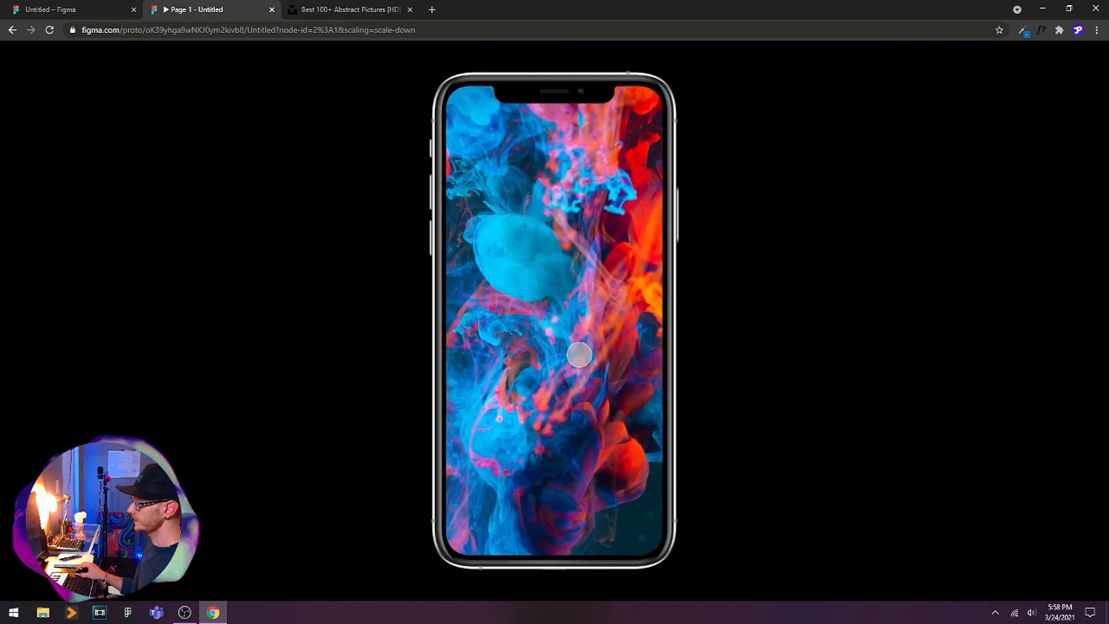
{"action": "left_click", "coordinate": [547, 321]}
{"action": "left_click", "coordinate": [560, 404]}
{"action": "left_click", "coordinate": [583, 415]}
{"action": "left_click_drag", "start_coordinate": [599, 283], "coordinate": [421, 284]}
{"action": "left_click", "coordinate": [548, 242]}
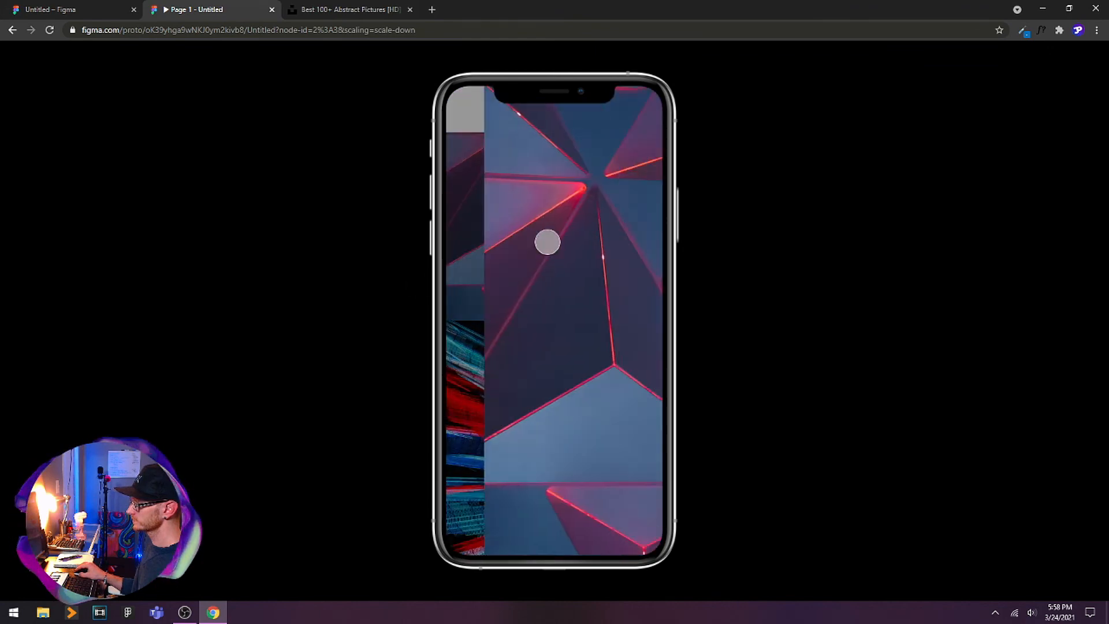
{"action": "left_click", "coordinate": [546, 267]}
- Scroll the gallery to its far column and back, and test opening and closing Photo 2 repeatedly
{"action": "left_click_drag", "start_coordinate": [601, 416], "coordinate": [455, 421]}
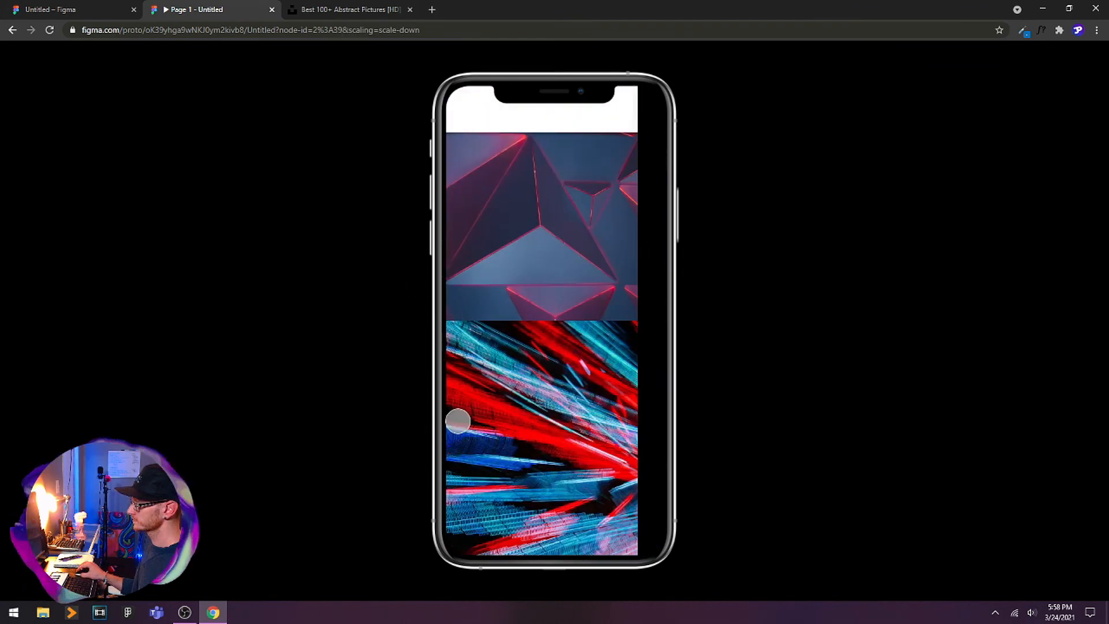
{"action": "left_click_drag", "start_coordinate": [557, 396], "coordinate": [665, 404]}
{"action": "left_click", "coordinate": [577, 425]}
{"action": "left_click", "coordinate": [578, 424]}
{"action": "left_click", "coordinate": [547, 405]}
{"action": "left_click", "coordinate": [546, 404]}
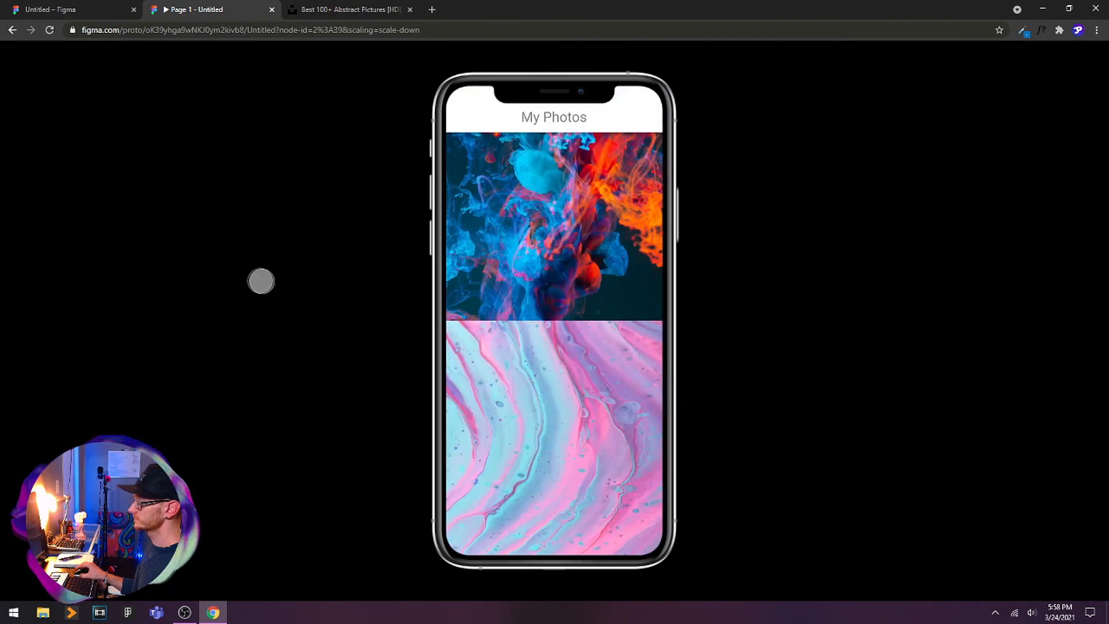
- Check the design file briefly, return to the prototype preview and select its full web address
{"action": "left_click", "coordinate": [46, 10]}
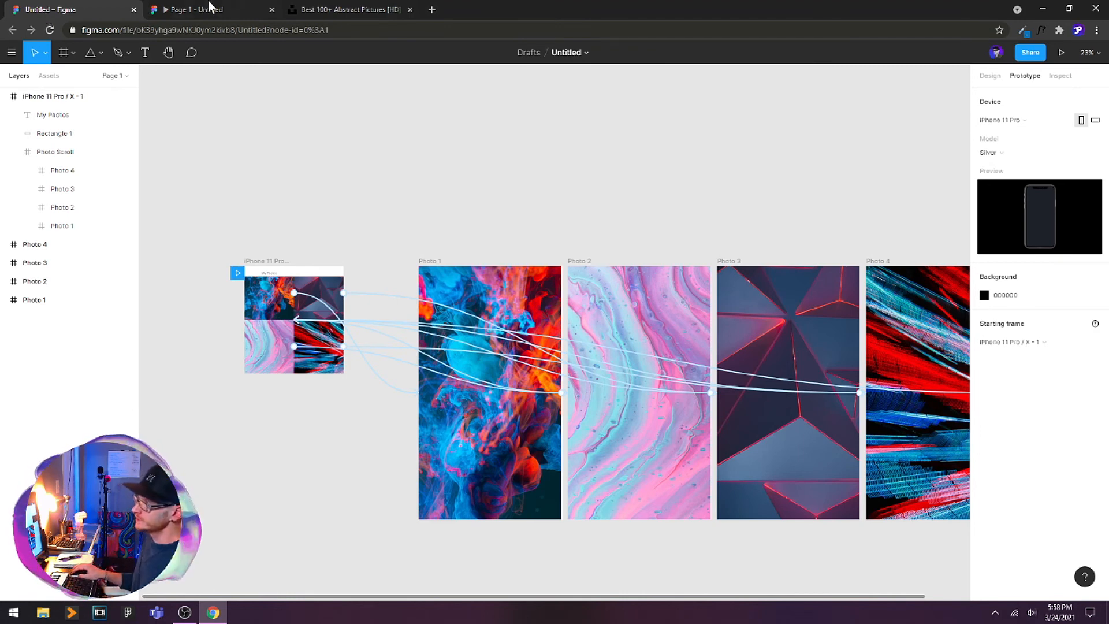
{"action": "left_click", "coordinate": [209, 11]}
{"action": "left_click", "coordinate": [428, 26]}
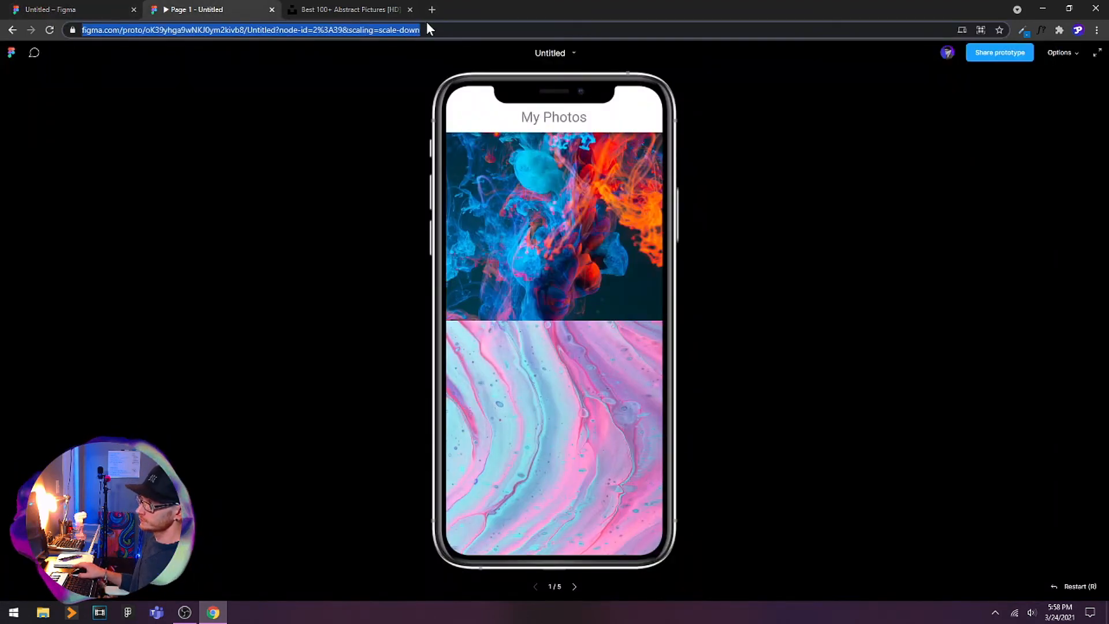